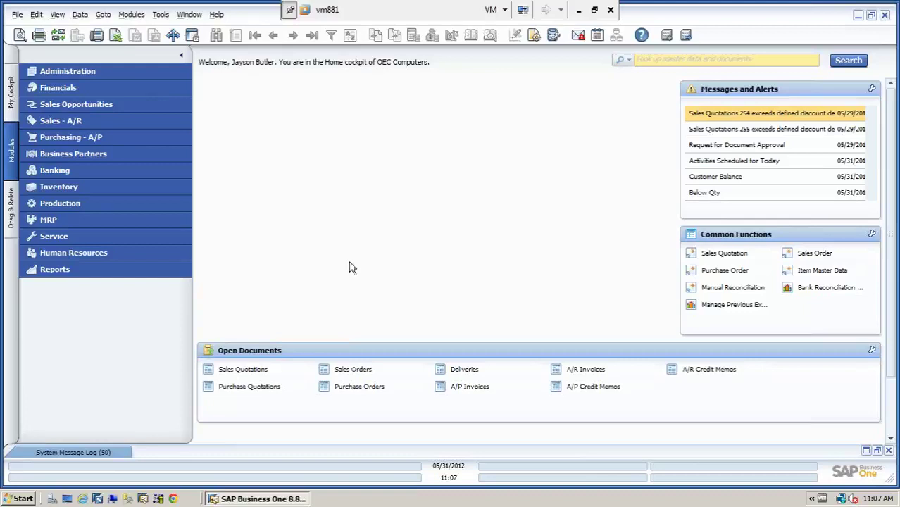
Step: View the selection criteria for manual external bank reconciliation in Banking and cancel them
{"action": "left_click", "coordinate": [79, 170]}
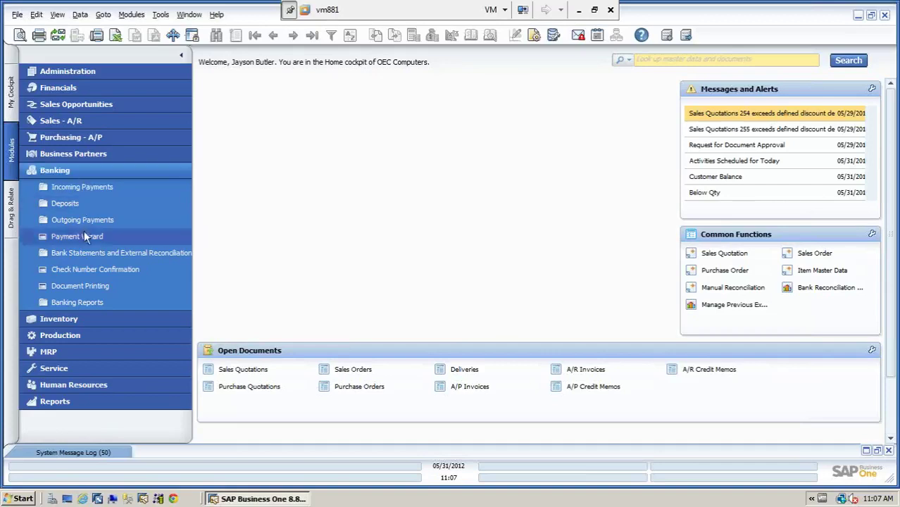
{"action": "left_click", "coordinate": [84, 253]}
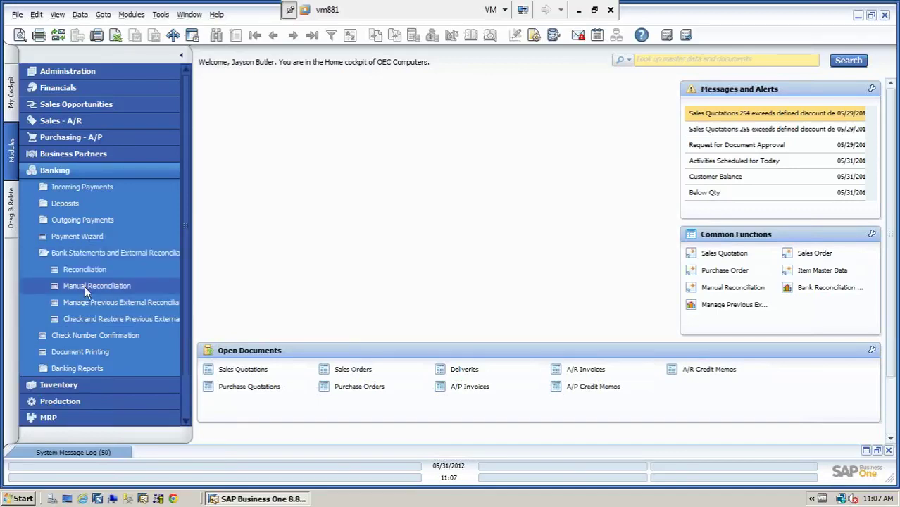
{"action": "left_click", "coordinate": [85, 286]}
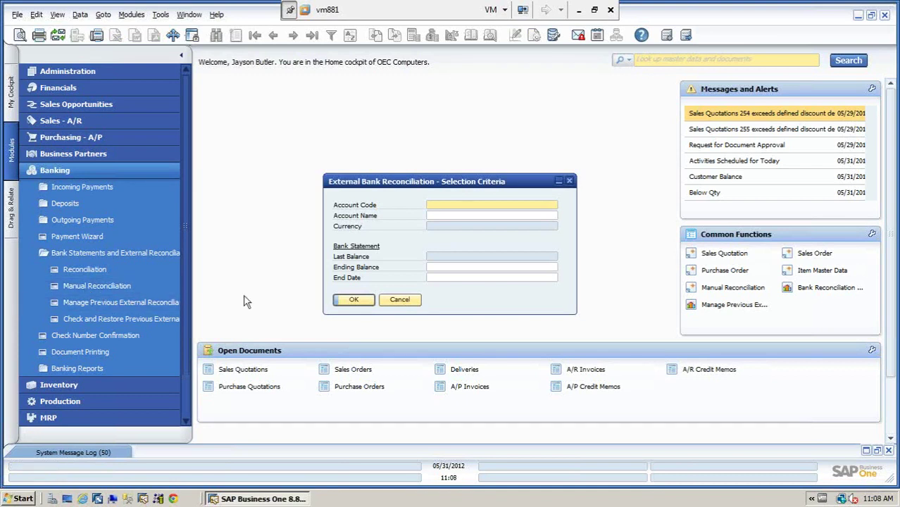
{"action": "left_click", "coordinate": [400, 303]}
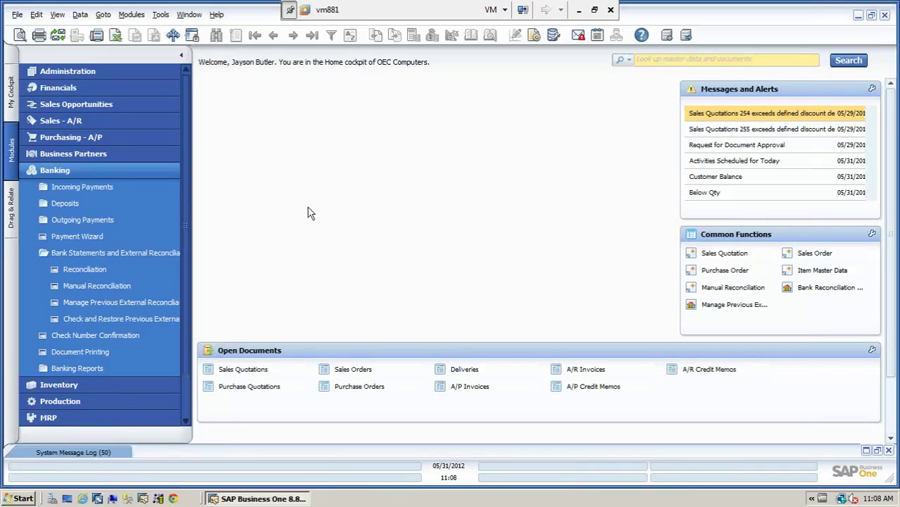
Step: Start a new incoming payment in Banking for the customer Earthshaker Corporation
{"action": "left_click", "coordinate": [85, 187]}
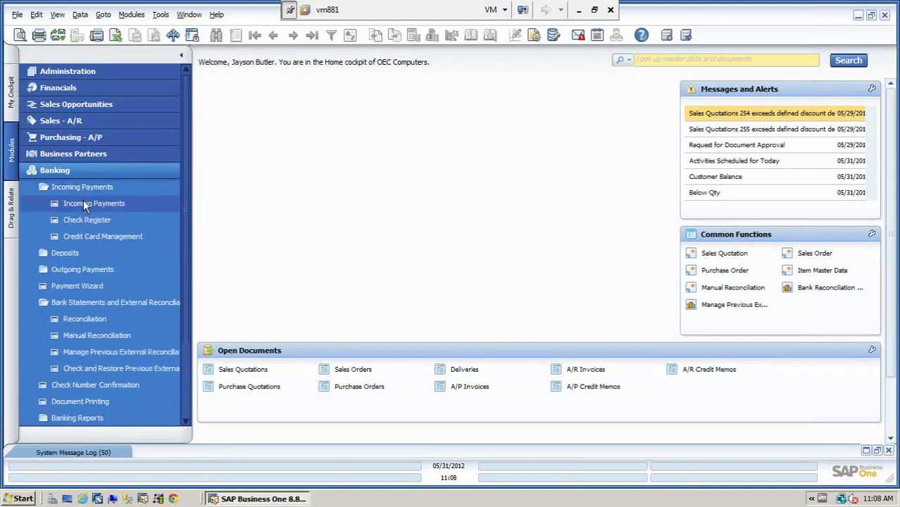
{"action": "left_click", "coordinate": [88, 204]}
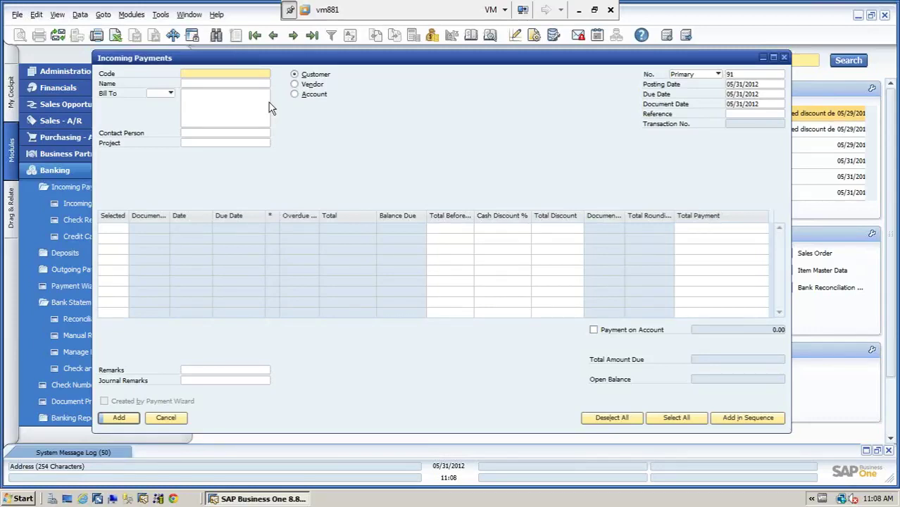
{"action": "left_click", "coordinate": [205, 84]}
{"action": "key", "text": "Tab"}
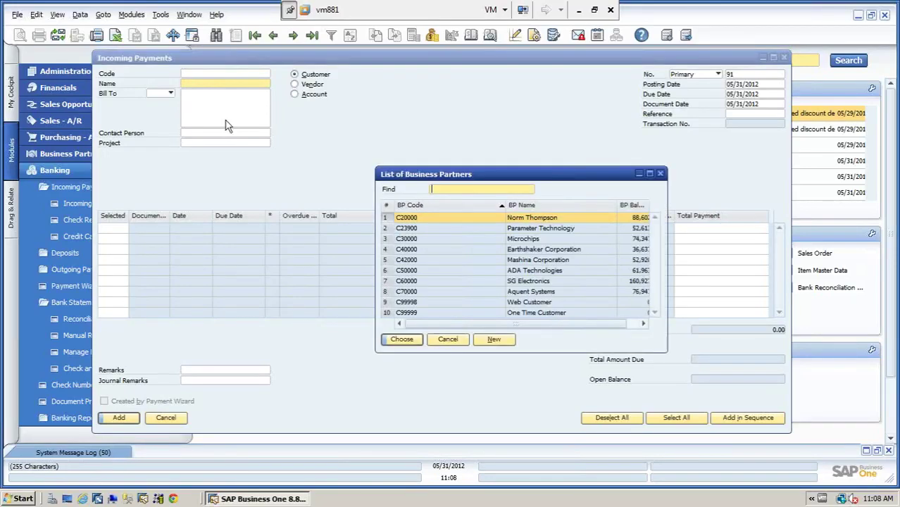
{"action": "left_click", "coordinate": [536, 250]}
{"action": "left_click", "coordinate": [402, 339]}
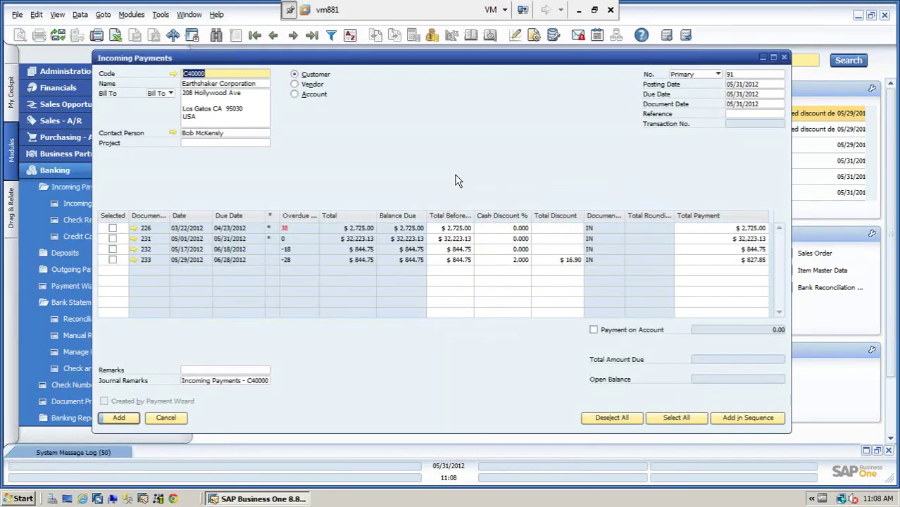
Step: Select the overdue invoice dated 03/22/2012 for payment and set its total payment to $2,000.00
{"action": "left_click", "coordinate": [764, 85]}
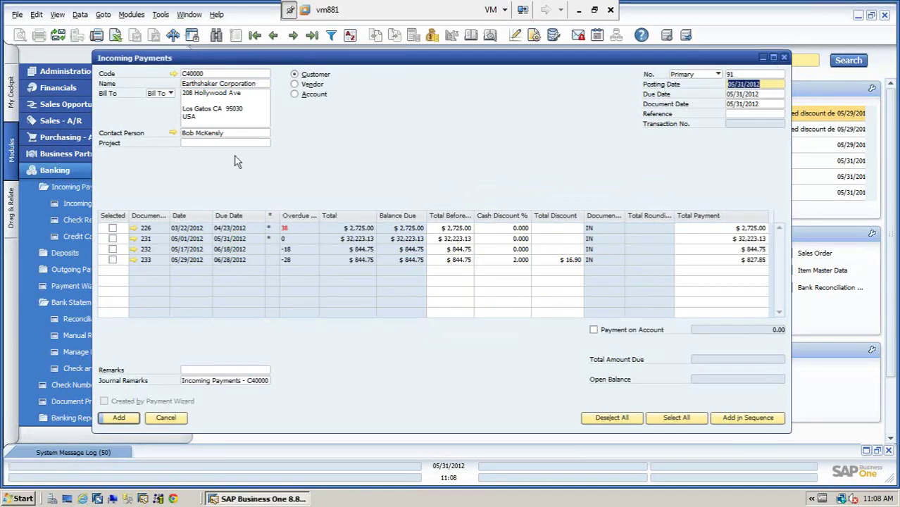
{"action": "key", "text": "Delete"}
{"action": "left_click", "coordinate": [112, 229]}
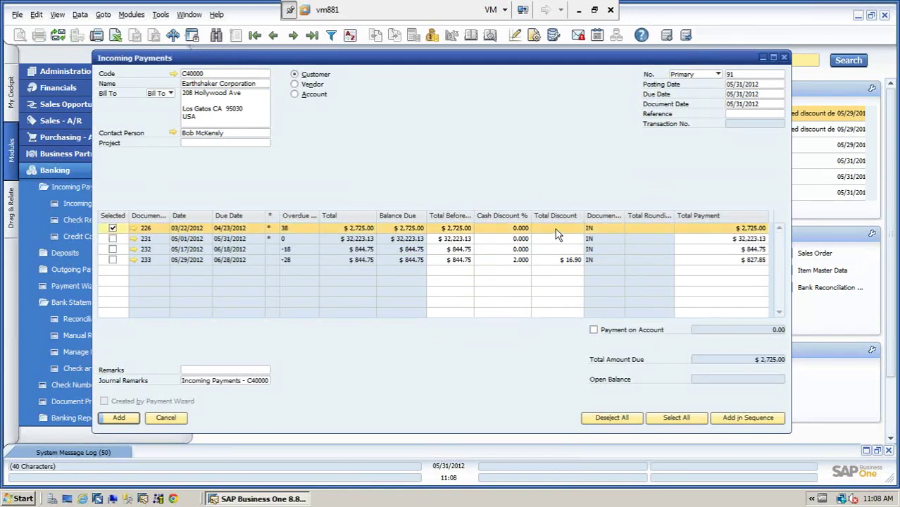
{"action": "left_click", "coordinate": [711, 230]}
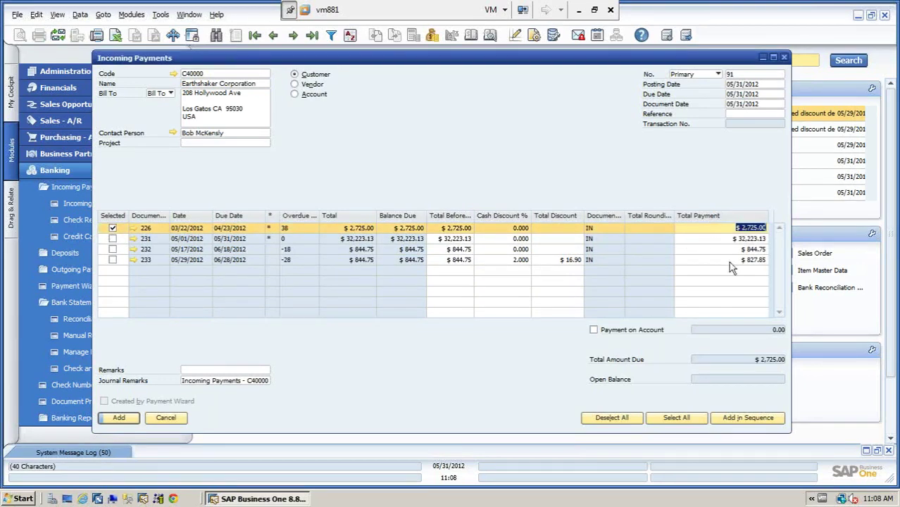
{"action": "type", "text": "2000"}
{"action": "key", "text": "Tab"}
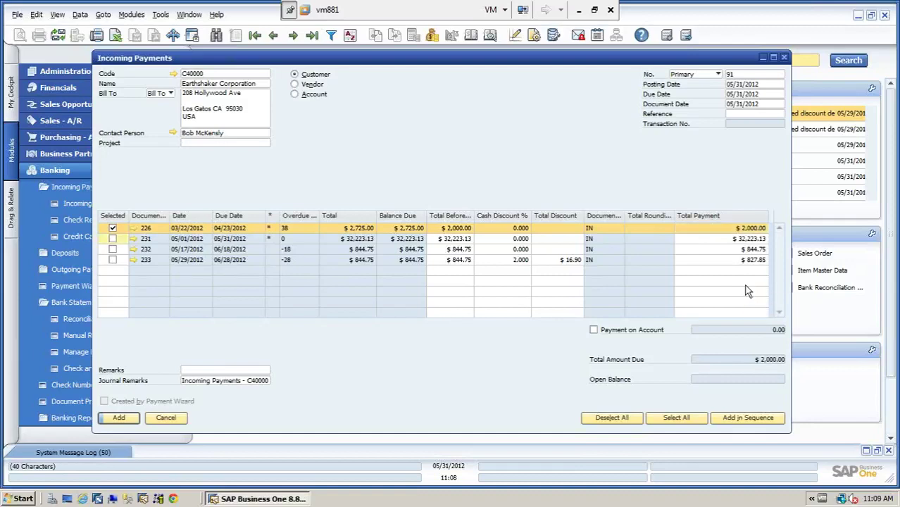
Step: Enter a Bank of America check in the payment means, copying the balance due of $2,000.00 as its amount
{"action": "right_click", "coordinate": [486, 126]}
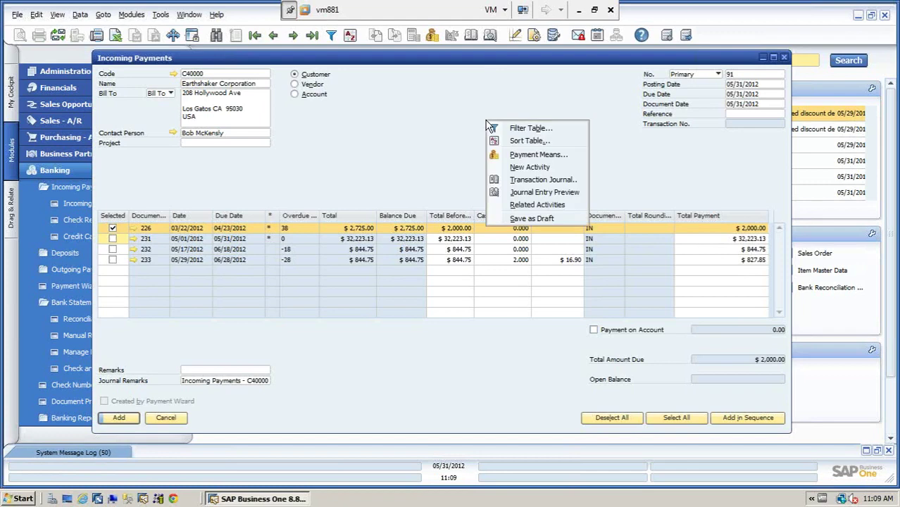
{"action": "left_click", "coordinate": [521, 156]}
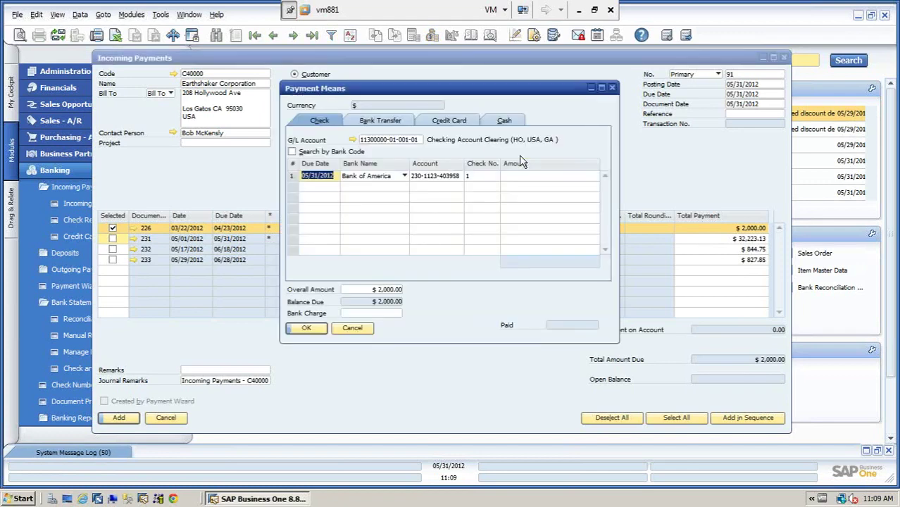
{"action": "left_click", "coordinate": [404, 176]}
{"action": "left_click", "coordinate": [375, 185]}
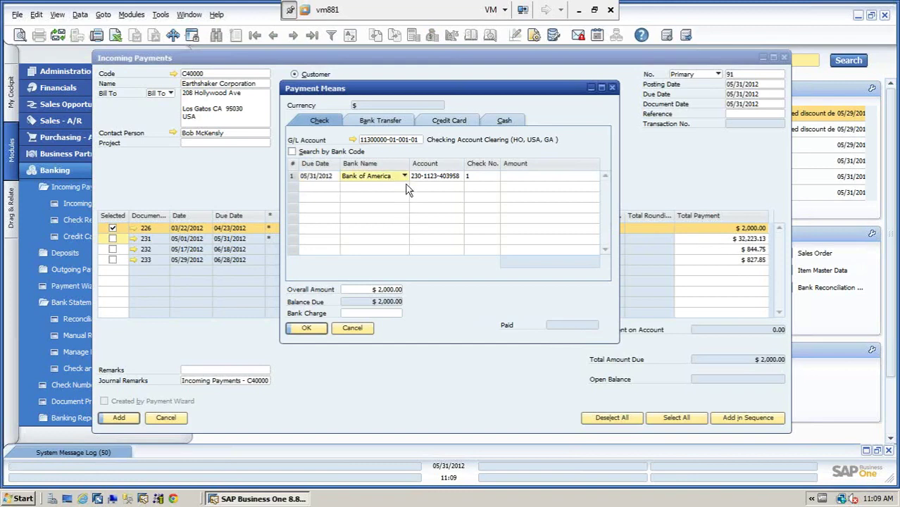
{"action": "right_click", "coordinate": [521, 176]}
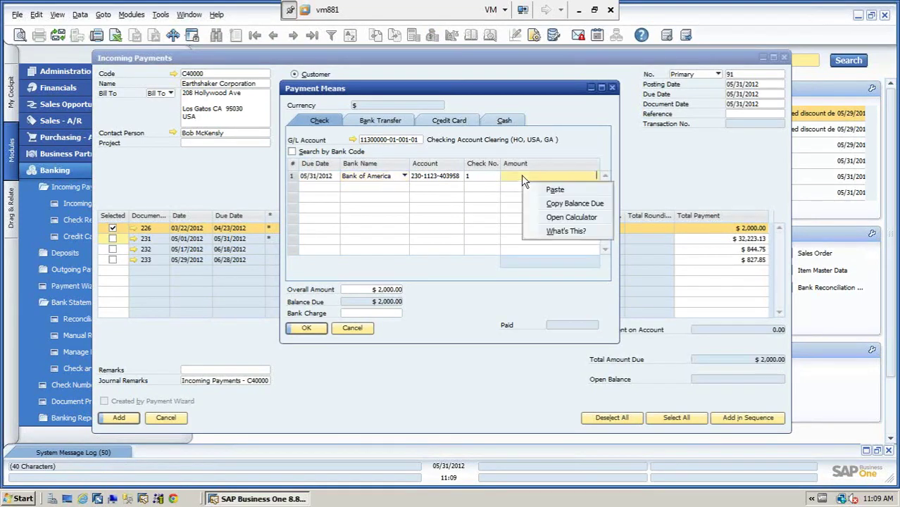
{"action": "left_click", "coordinate": [553, 199]}
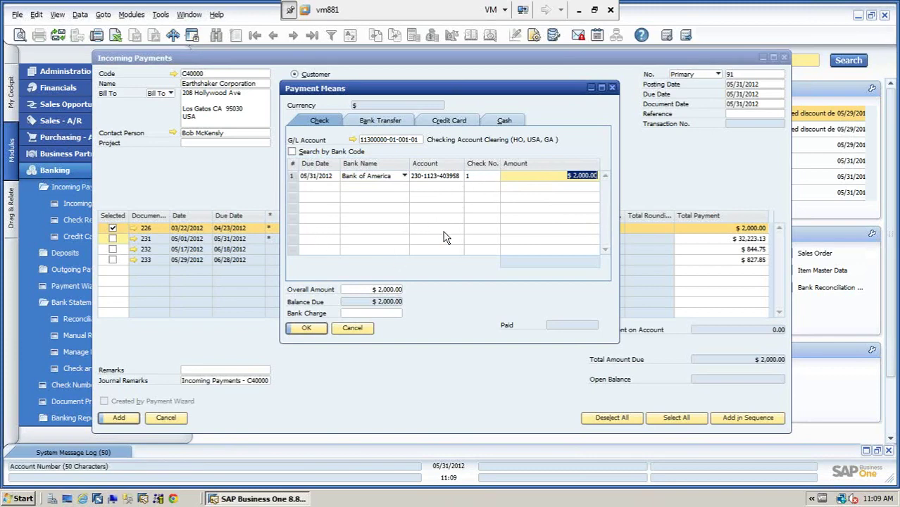
Step: Set the check number to 123, accept the payment means and add the incoming payment
{"action": "left_click", "coordinate": [480, 177]}
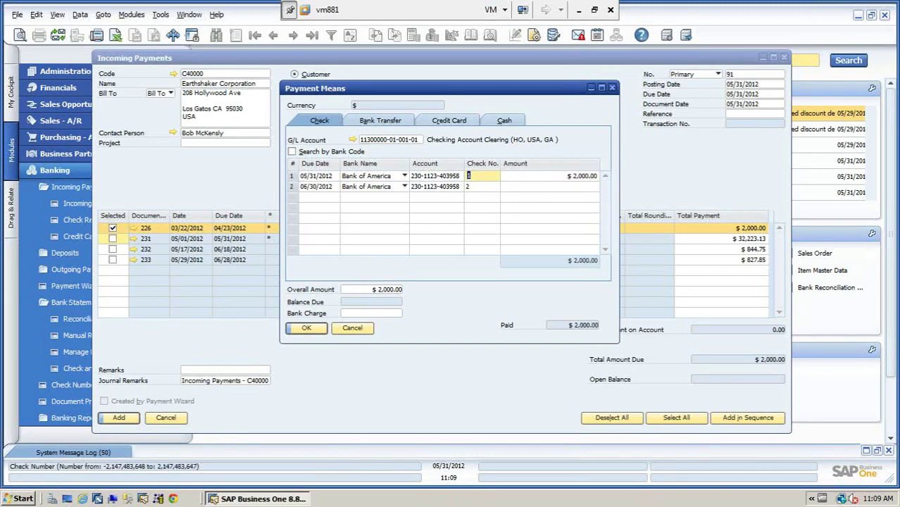
{"action": "type", "text": "123"}
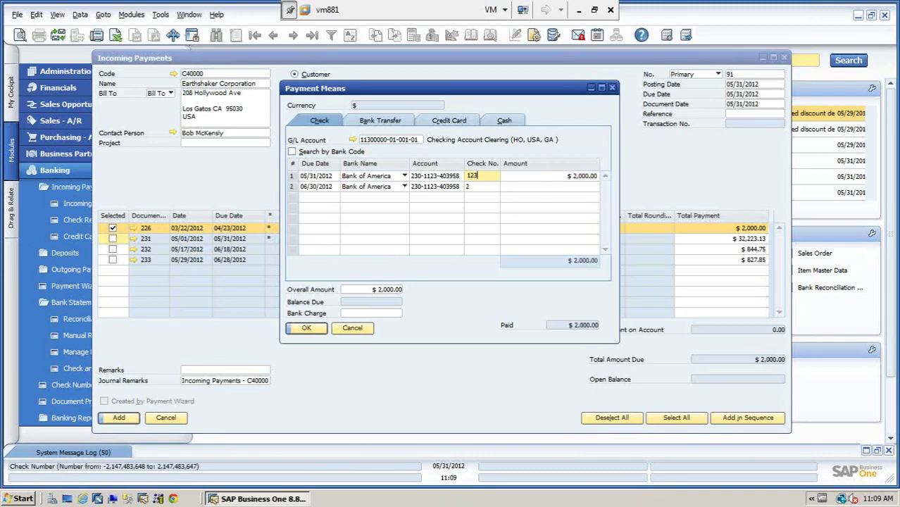
{"action": "left_click", "coordinate": [306, 328]}
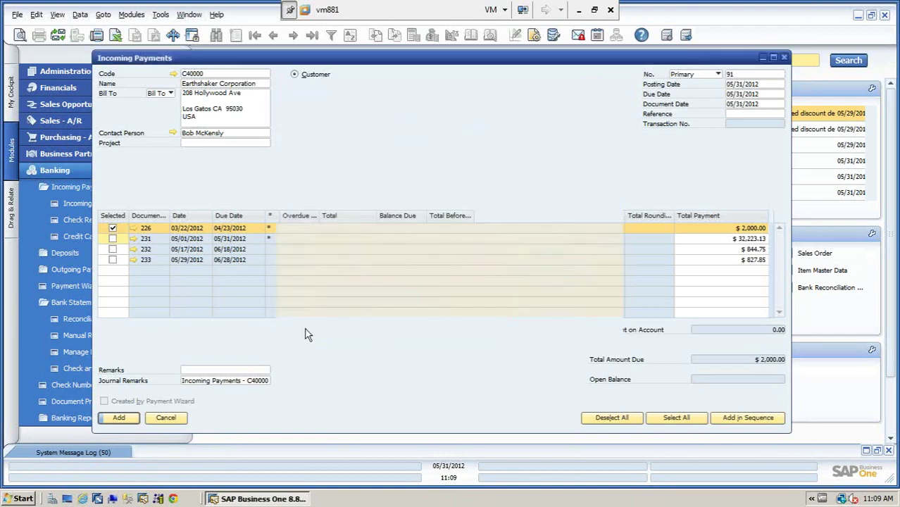
{"action": "left_click", "coordinate": [119, 418]}
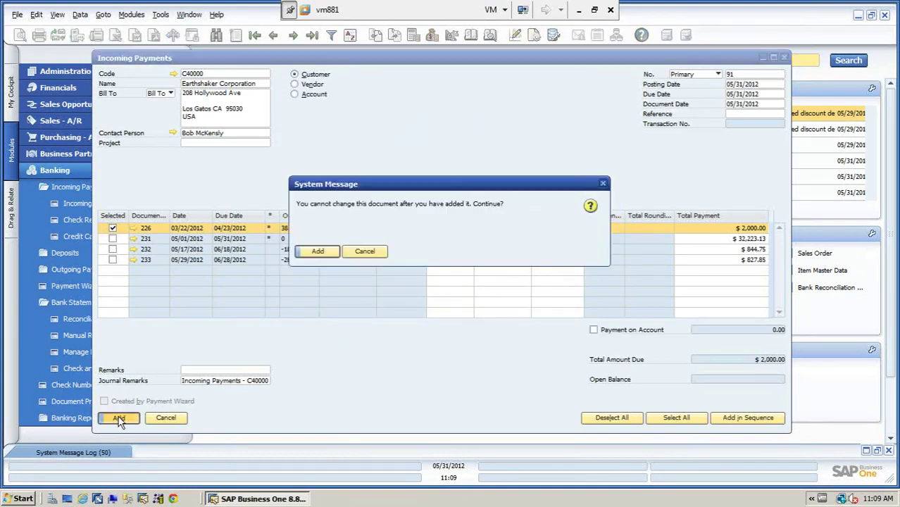
{"action": "left_click", "coordinate": [316, 252]}
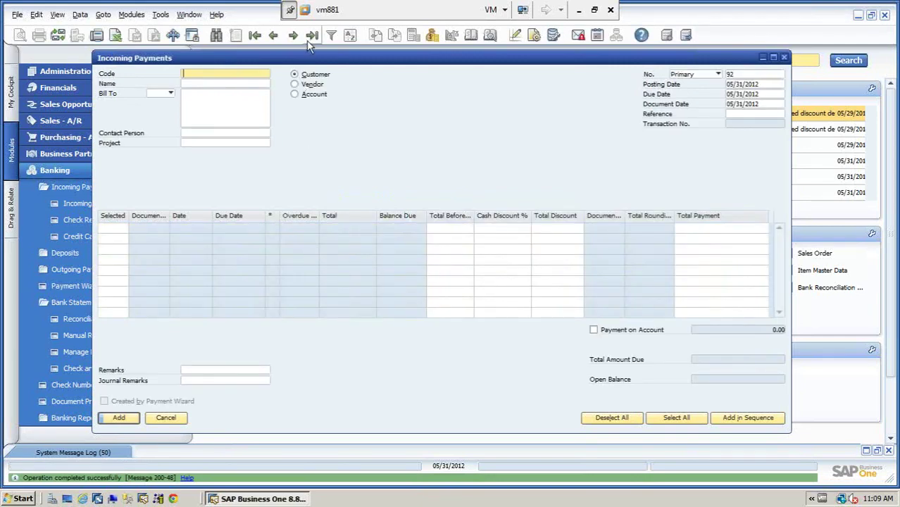
Step: Review the journal entry of the most recent incoming payment and close both documents
{"action": "left_click", "coordinate": [312, 35]}
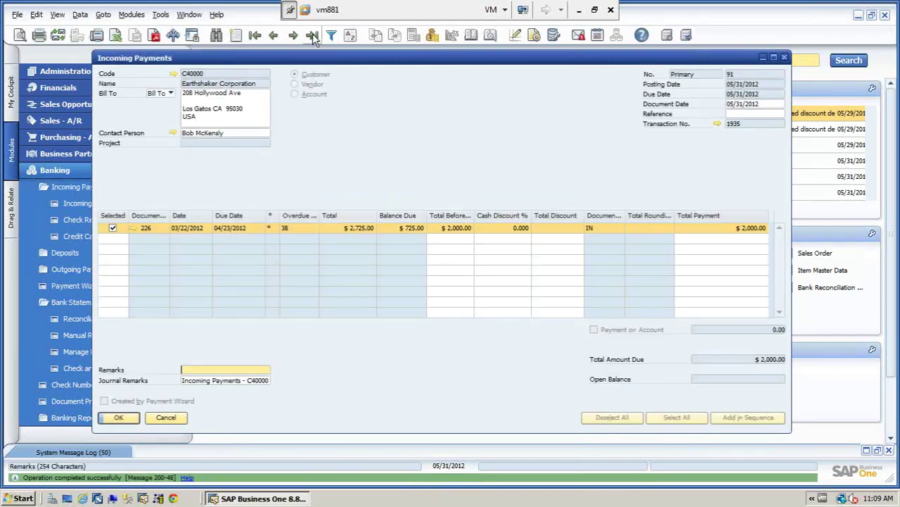
{"action": "left_click", "coordinate": [717, 124]}
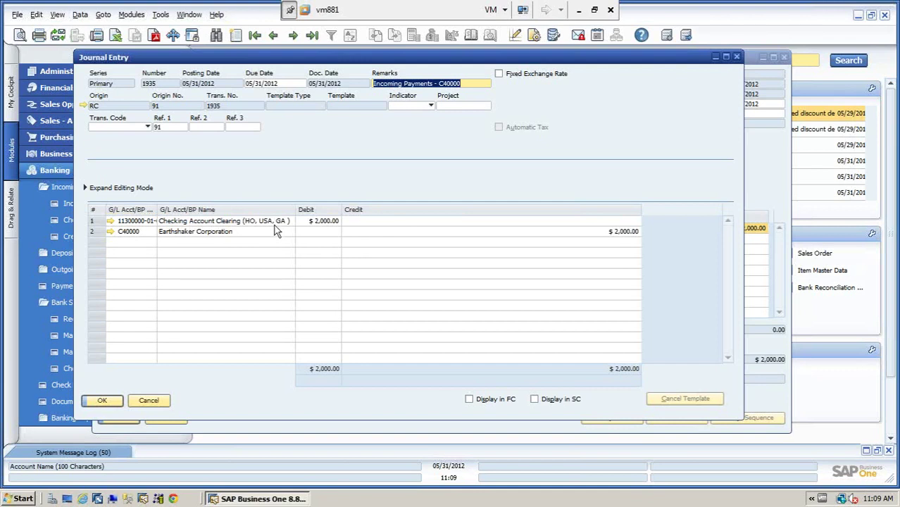
{"action": "left_click", "coordinate": [150, 400]}
{"action": "left_click", "coordinate": [165, 417]}
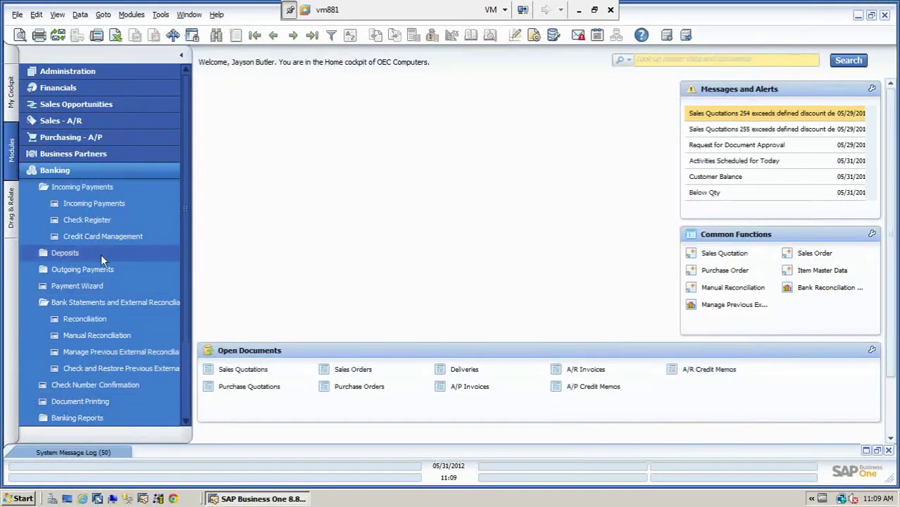
Step: Open a new deposit from the Banking module and reposition its window
{"action": "left_click", "coordinate": [75, 187]}
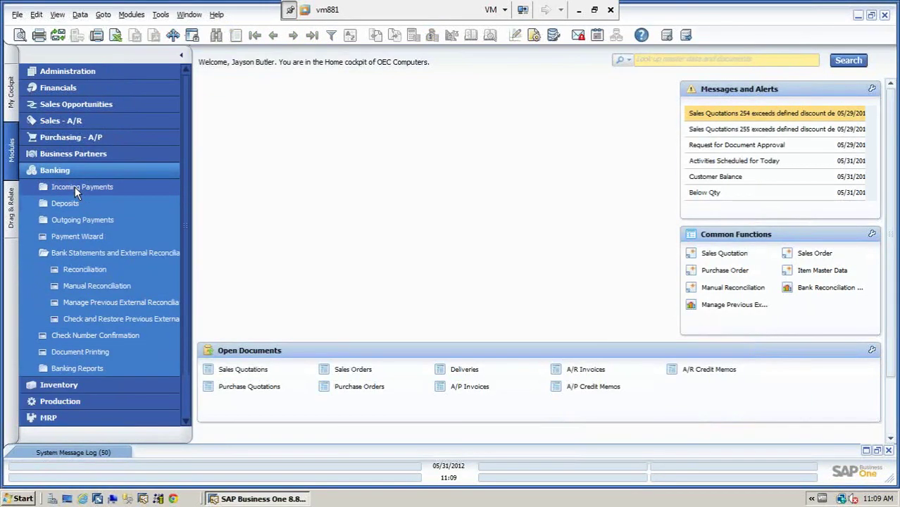
{"action": "left_click", "coordinate": [62, 200]}
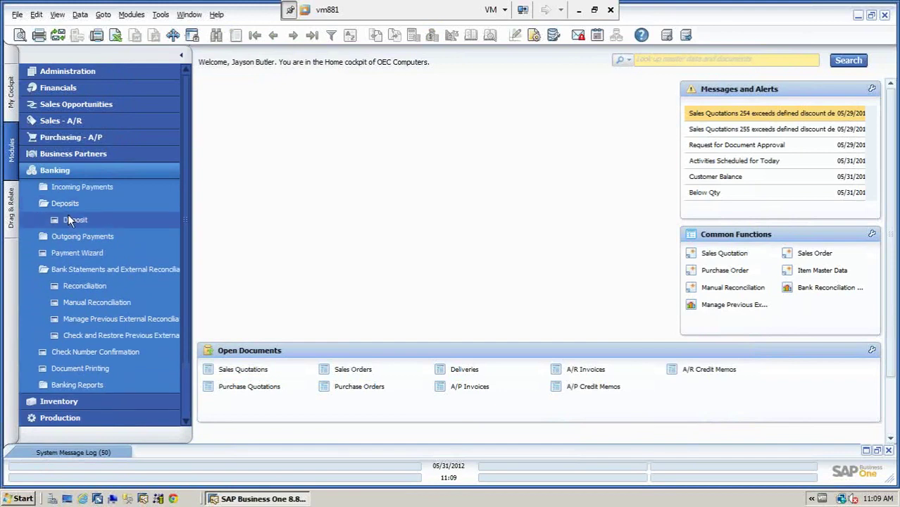
{"action": "left_click", "coordinate": [70, 217]}
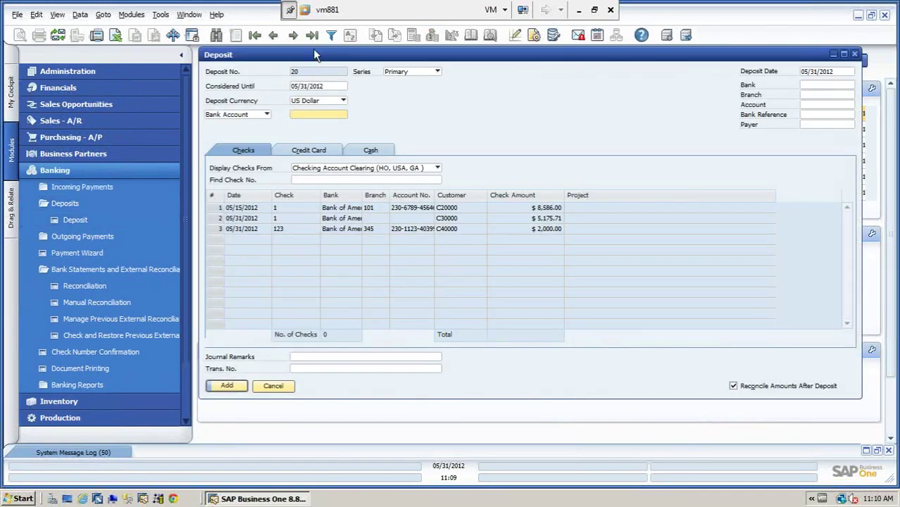
{"action": "left_click_drag", "start_coordinate": [313, 49], "coordinate": [237, 78]}
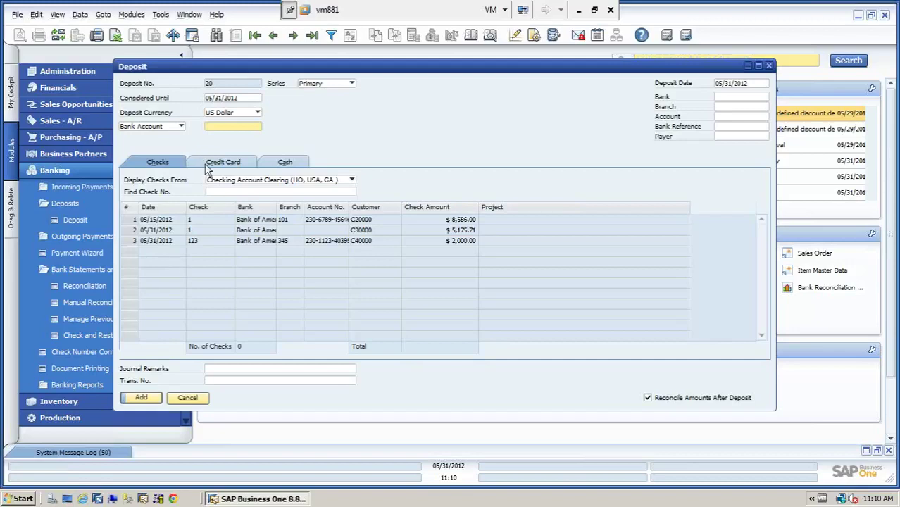
Step: Examine the deposit's credit card vouchers, cash amount, pending checks and deposit date
{"action": "left_click", "coordinate": [238, 163]}
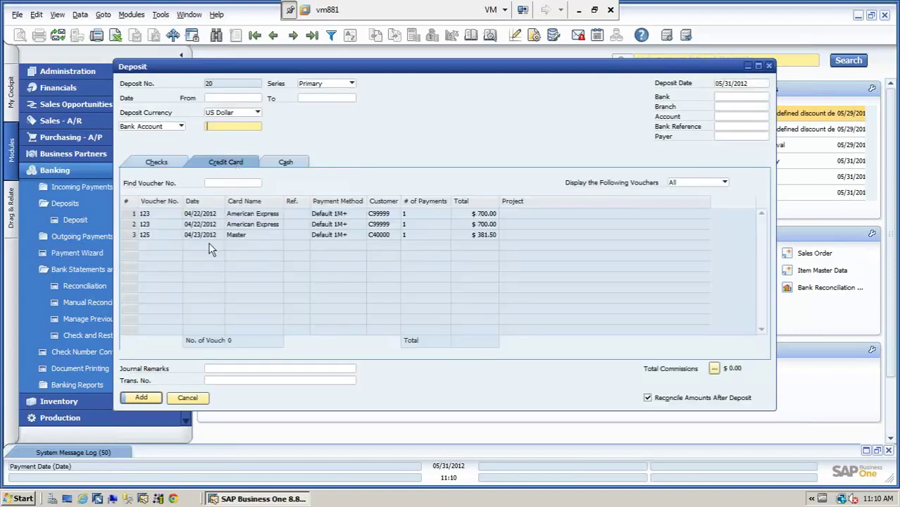
{"action": "left_click", "coordinate": [285, 163]}
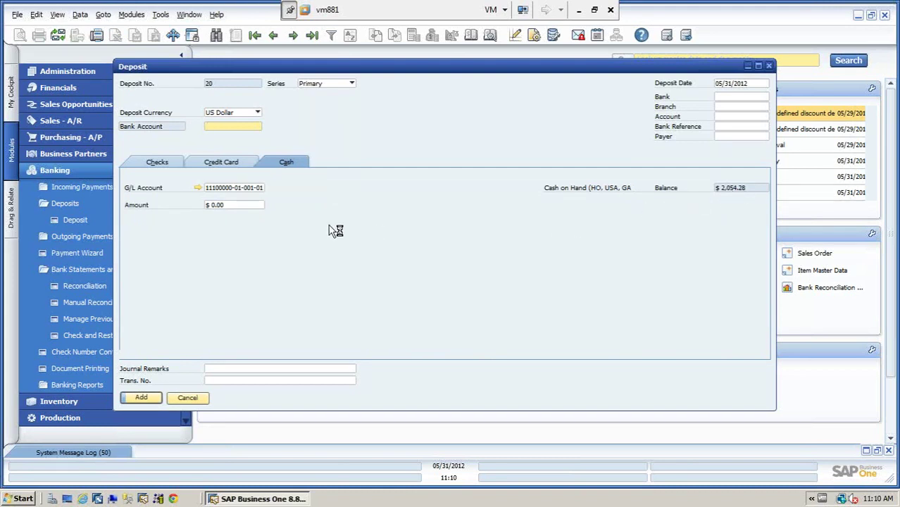
{"action": "left_click", "coordinate": [227, 205]}
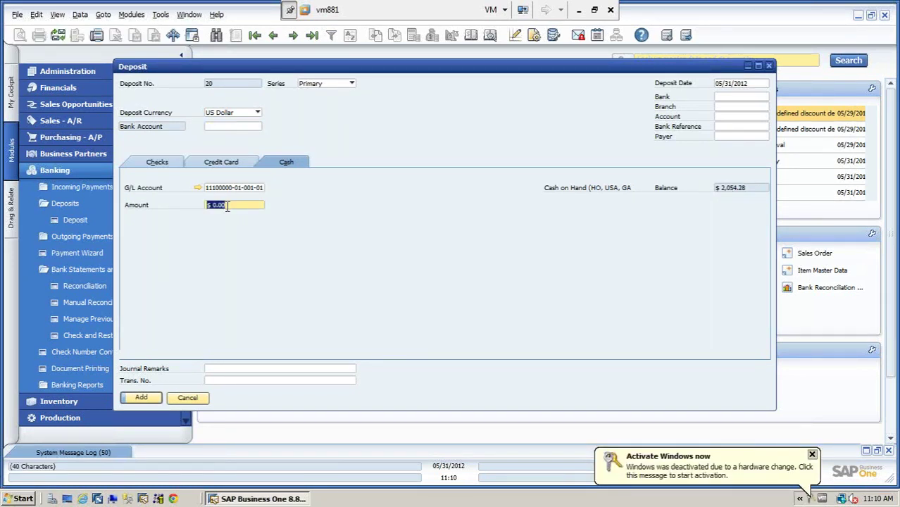
{"action": "left_click", "coordinate": [811, 455]}
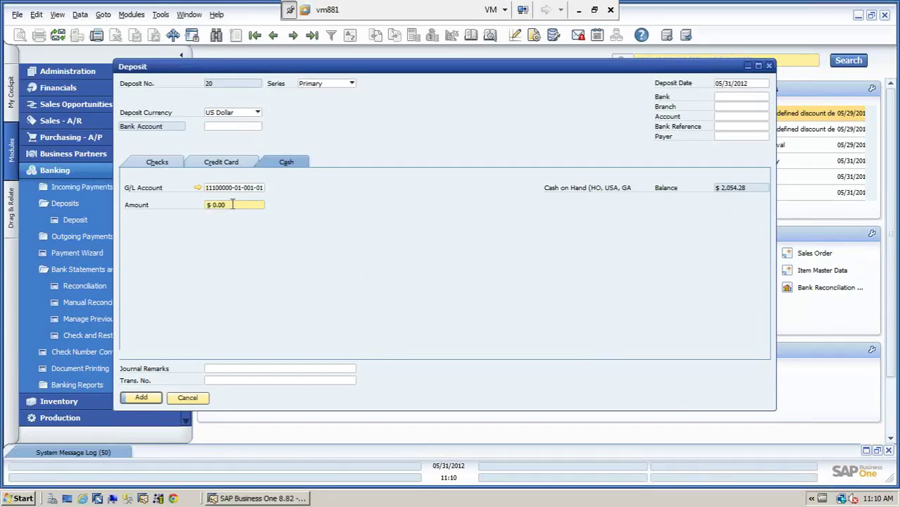
{"action": "left_click", "coordinate": [157, 162]}
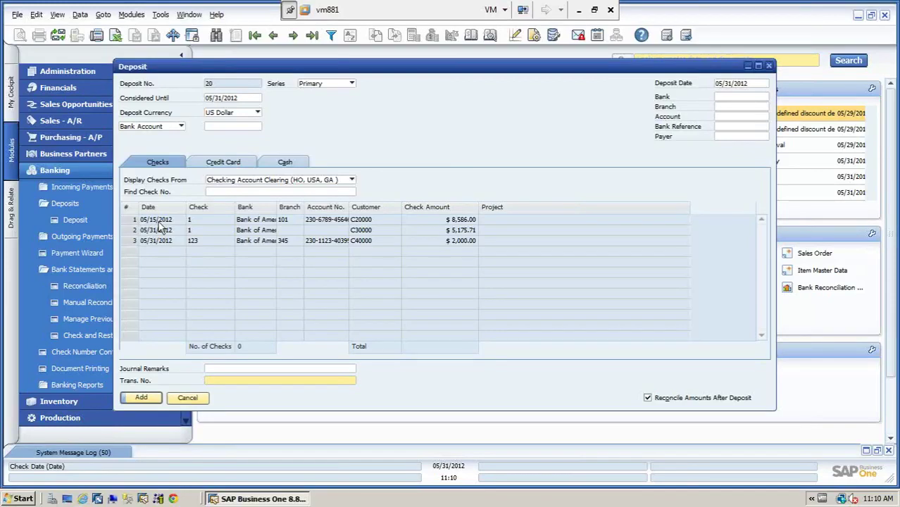
{"action": "left_click", "coordinate": [753, 84]}
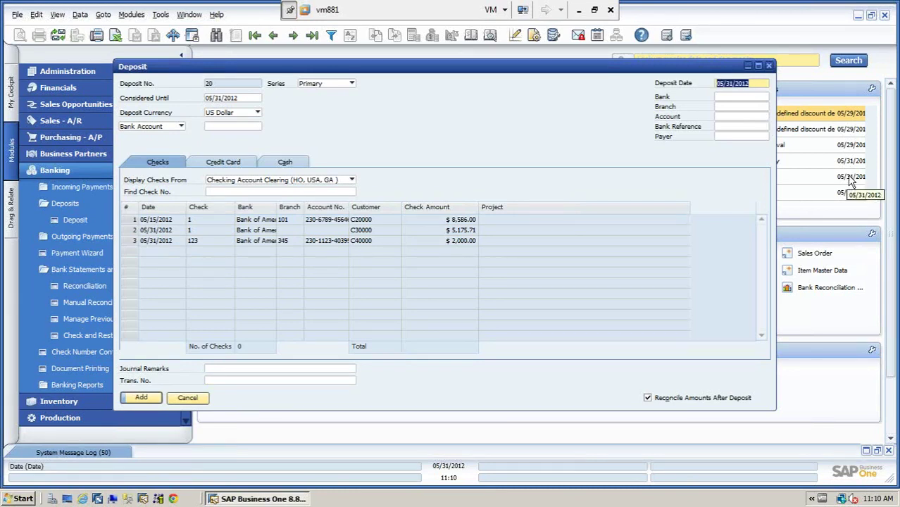
Step: Set the deposit date to 05/16/2012 and choose Cash at Bank - Checking (HO, USA, GA) as the deposit's bank account
{"action": "type", "text": "16"}
{"action": "key", "text": "Tab"}
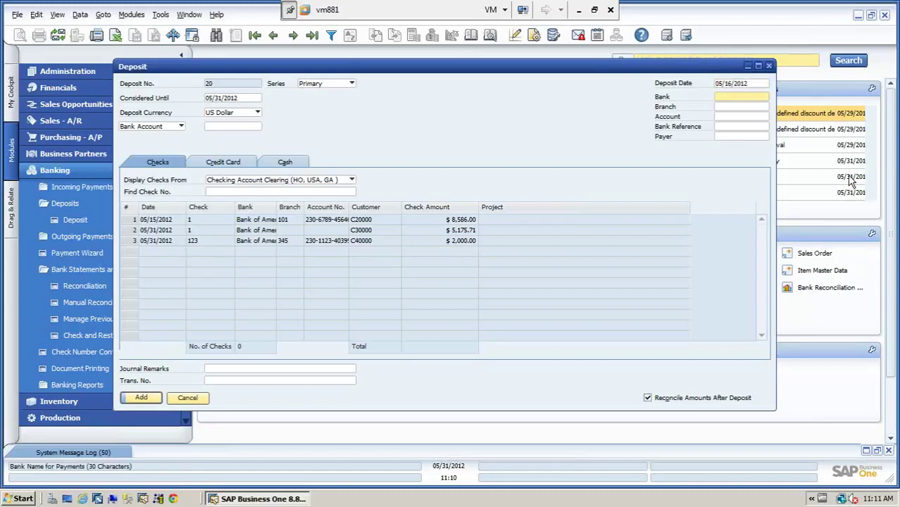
{"action": "left_click", "coordinate": [222, 126]}
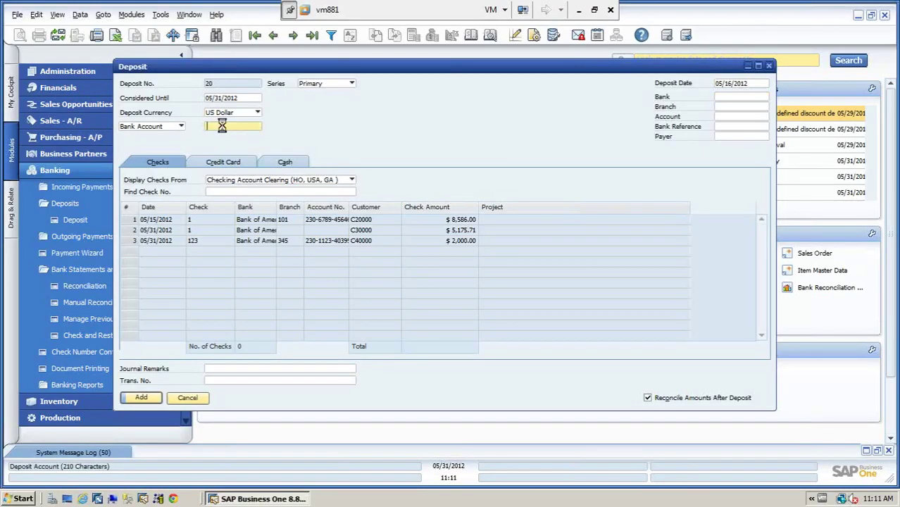
{"action": "key", "text": "Tab"}
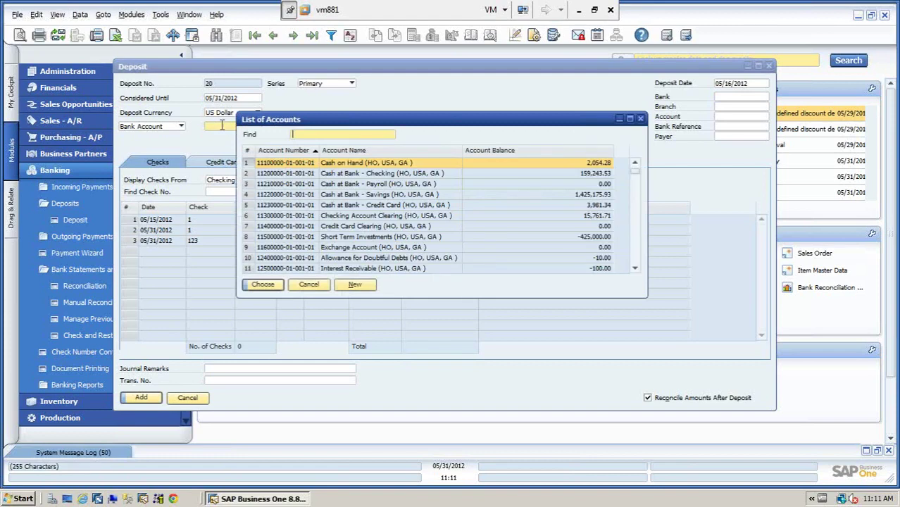
{"action": "left_click", "coordinate": [346, 176]}
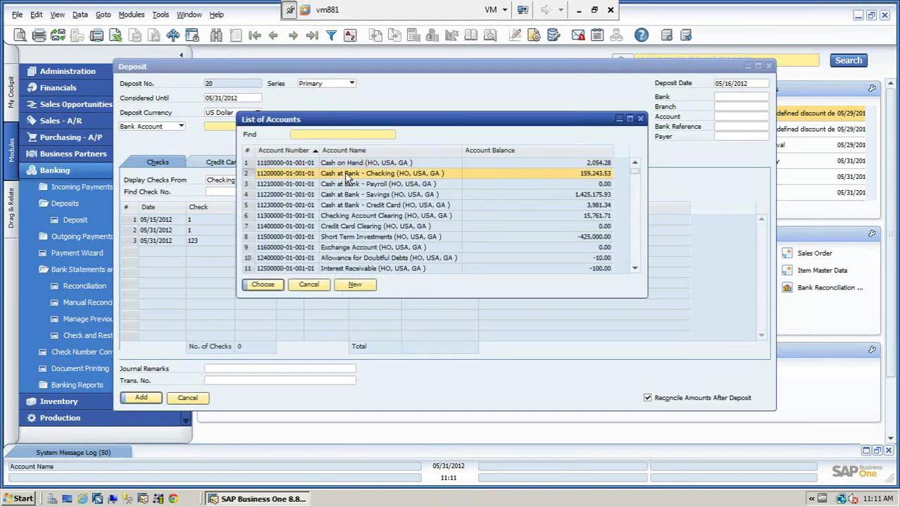
{"action": "left_click", "coordinate": [262, 285]}
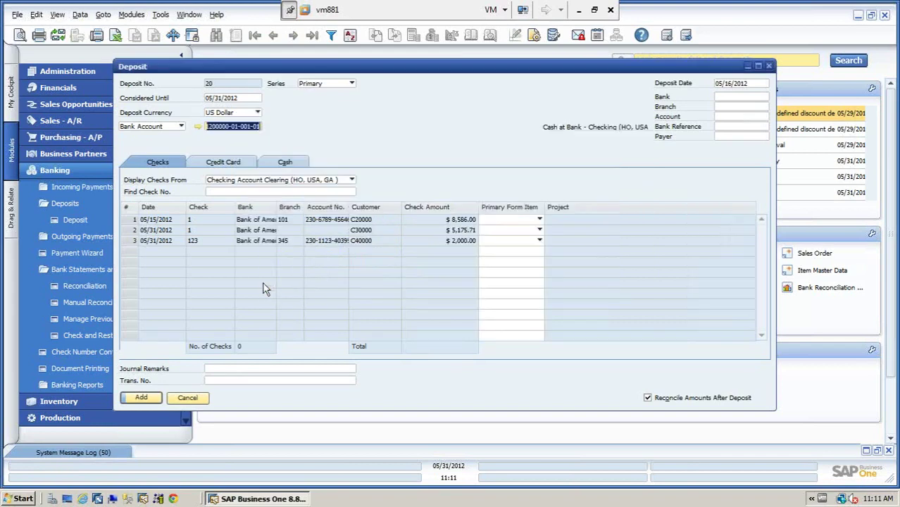
Step: Select the $8,586.00 check dated 05/15/2012, add the deposit and continue despite the later posting date of another document
{"action": "left_click", "coordinate": [133, 220]}
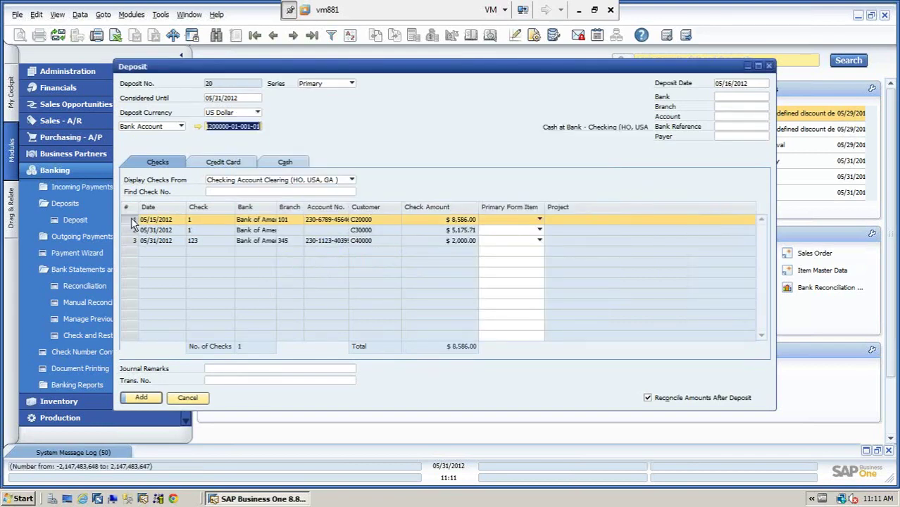
{"action": "left_click", "coordinate": [140, 399]}
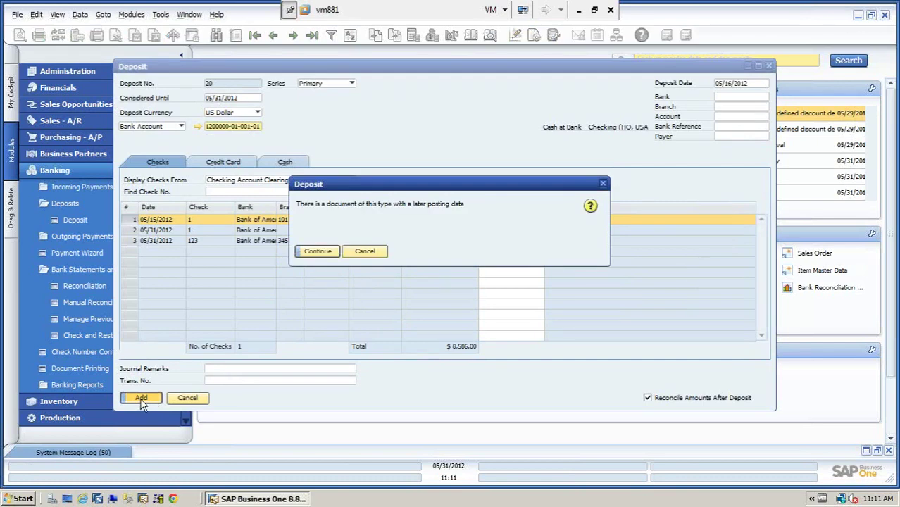
{"action": "left_click", "coordinate": [317, 252]}
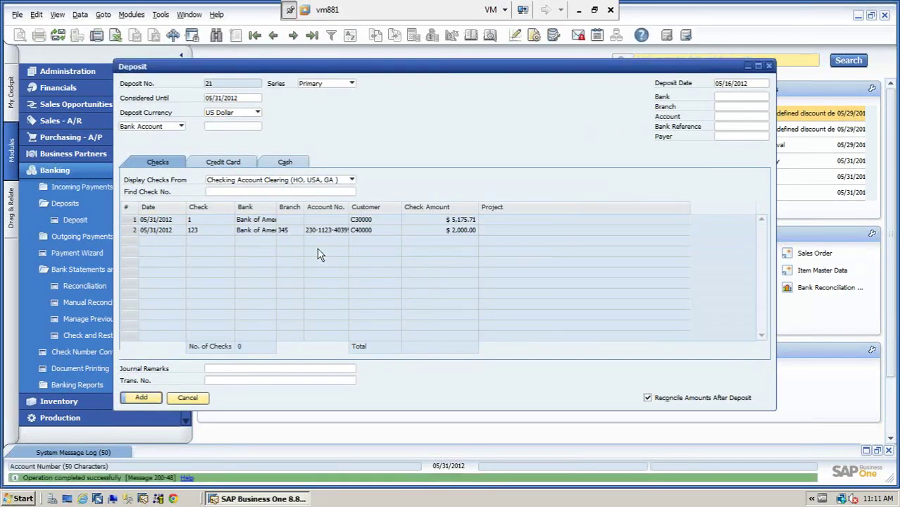
Step: Review the journal entry of the most recent deposit and close both documents
{"action": "left_click", "coordinate": [312, 36]}
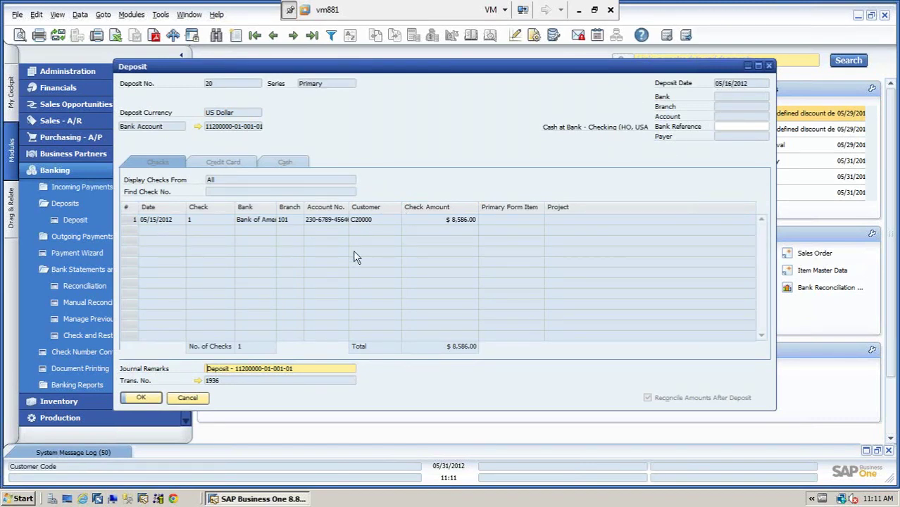
{"action": "left_click", "coordinate": [199, 381]}
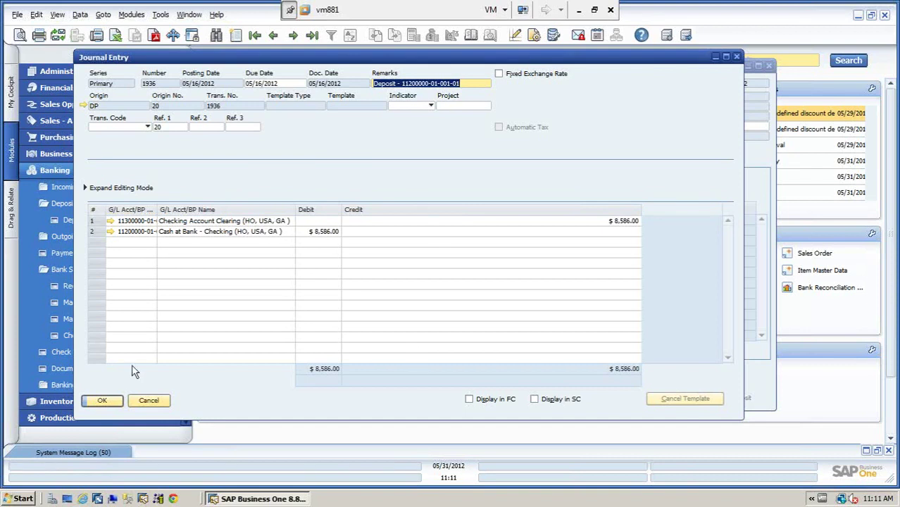
{"action": "left_click", "coordinate": [149, 401]}
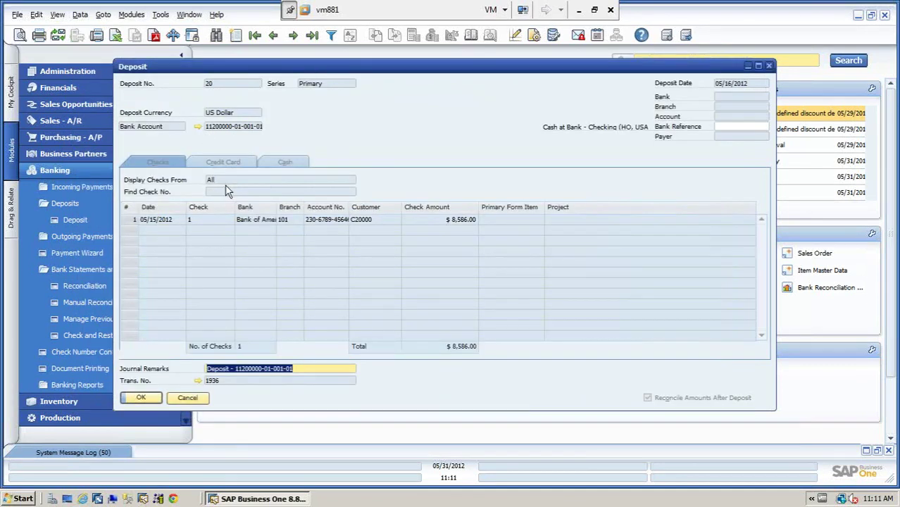
{"action": "left_click", "coordinate": [188, 401]}
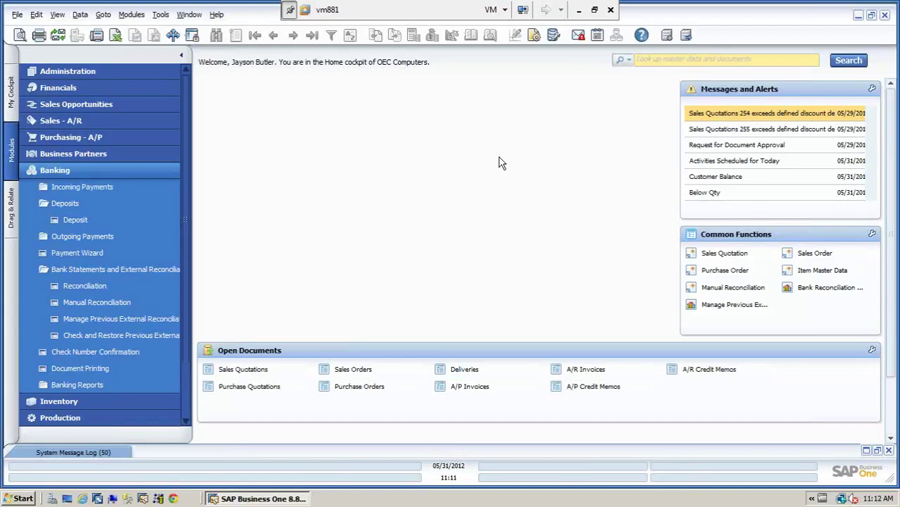
Step: Open Manual Reconciliation and choose Cash at Bank - Checking (HO, USA, GA) as the account to reconcile
{"action": "left_click", "coordinate": [153, 302]}
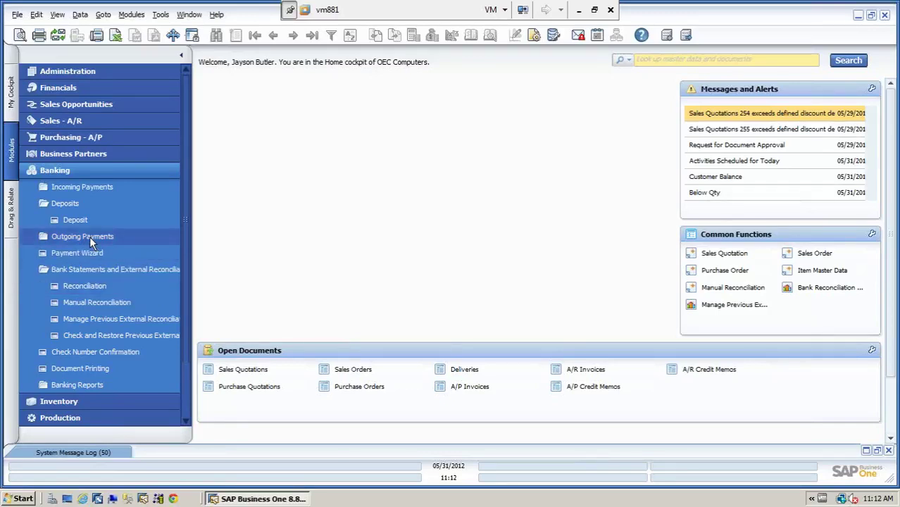
{"action": "left_click", "coordinate": [87, 170]}
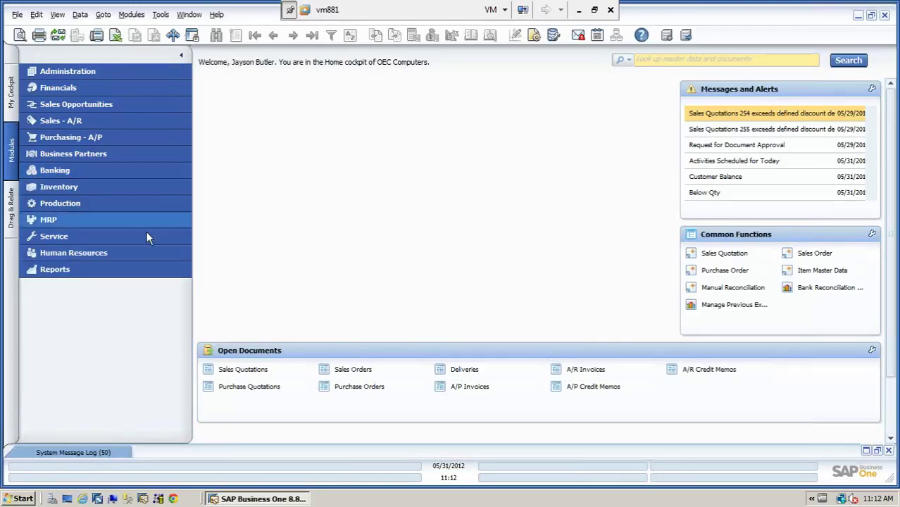
{"action": "left_click", "coordinate": [735, 292]}
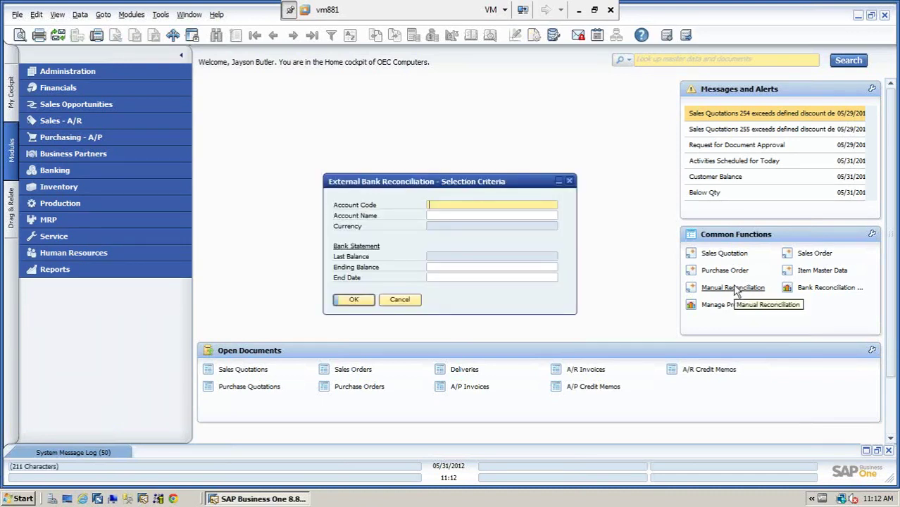
{"action": "left_click_drag", "start_coordinate": [476, 182], "coordinate": [456, 125]}
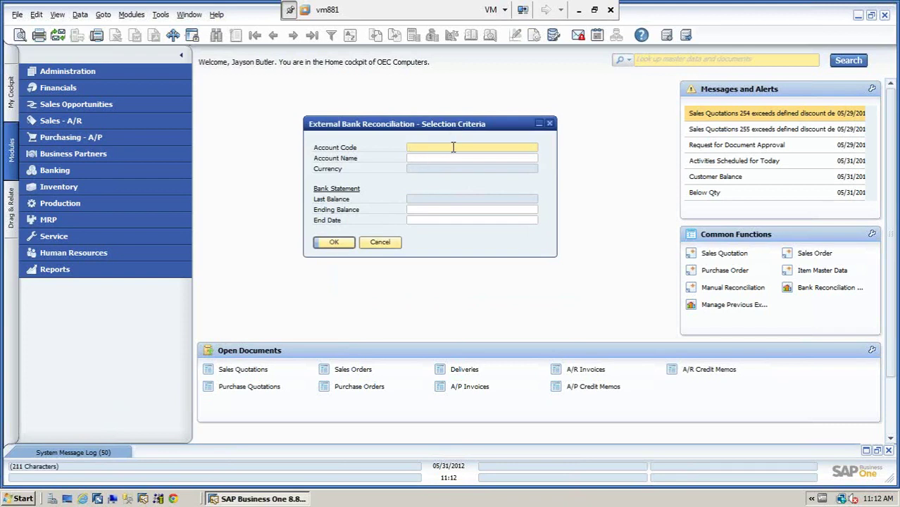
{"action": "key", "text": "Tab"}
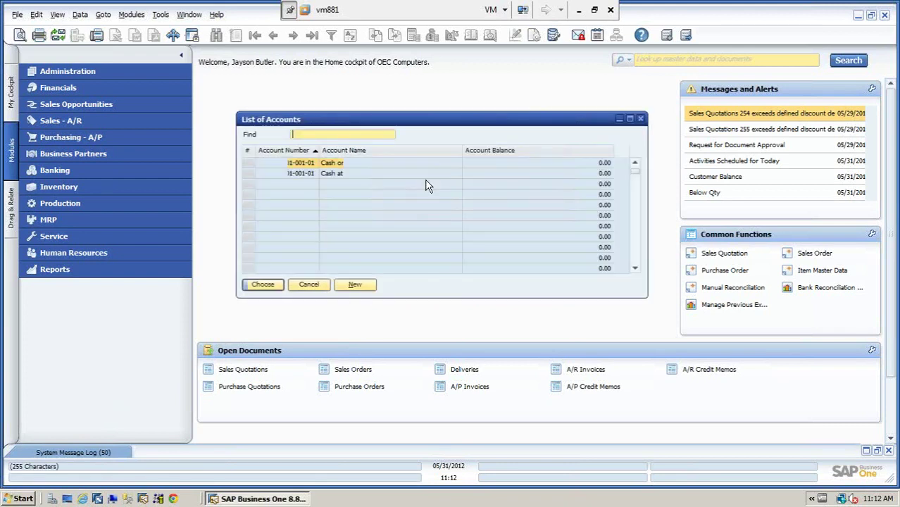
{"action": "left_click", "coordinate": [345, 175]}
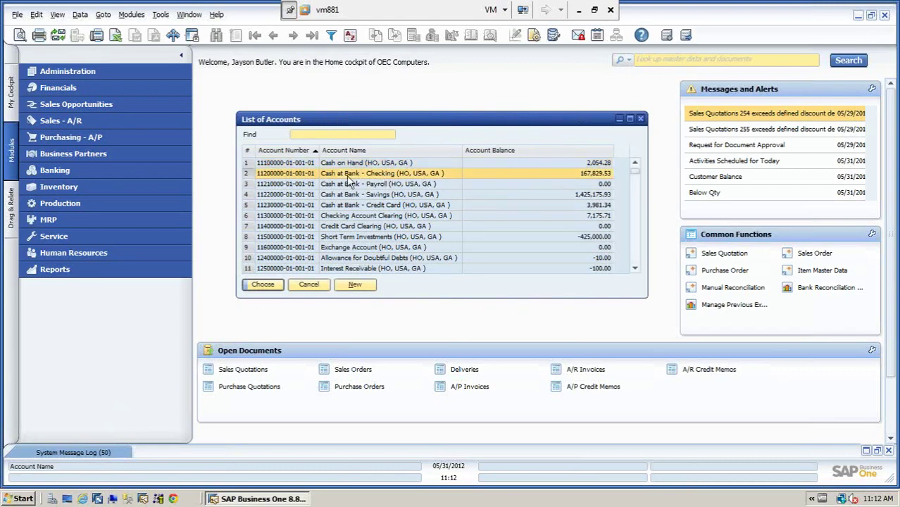
{"action": "left_click", "coordinate": [266, 286]}
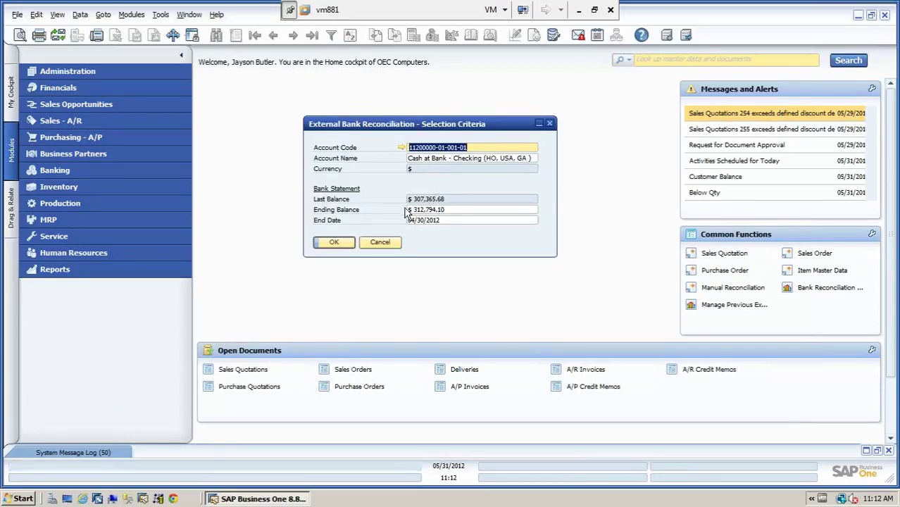
Step: Keep the ending balance of $312,794.10 and end date 04/30/2012, and open the reconciliation bank statement in an enlarged window
{"action": "left_click", "coordinate": [455, 210]}
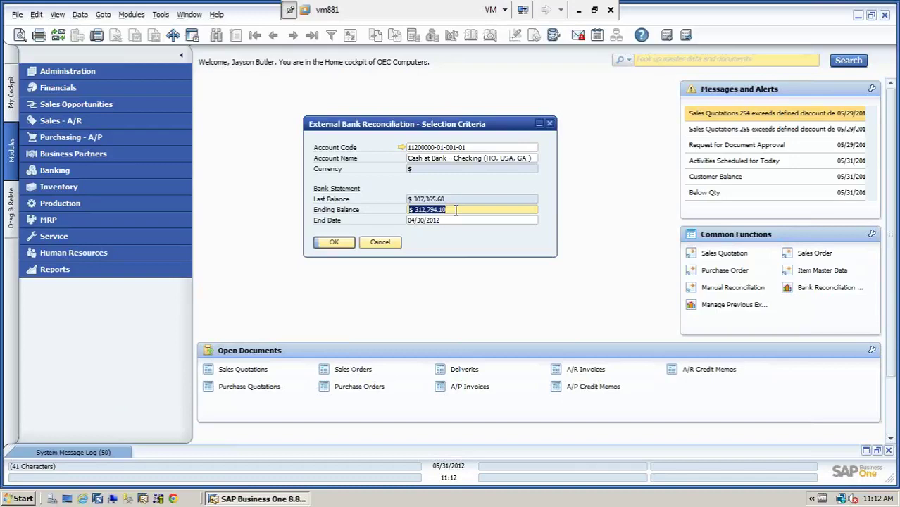
{"action": "left_click", "coordinate": [454, 222]}
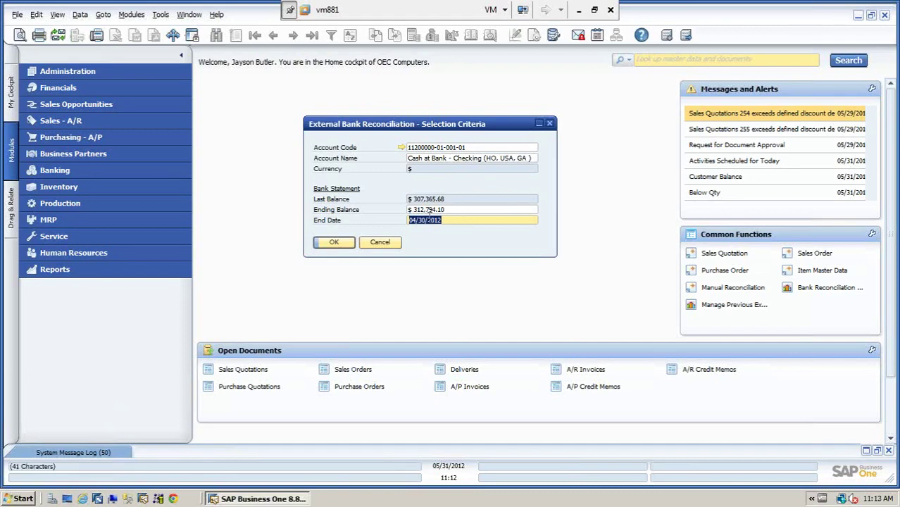
{"action": "left_click", "coordinate": [333, 247]}
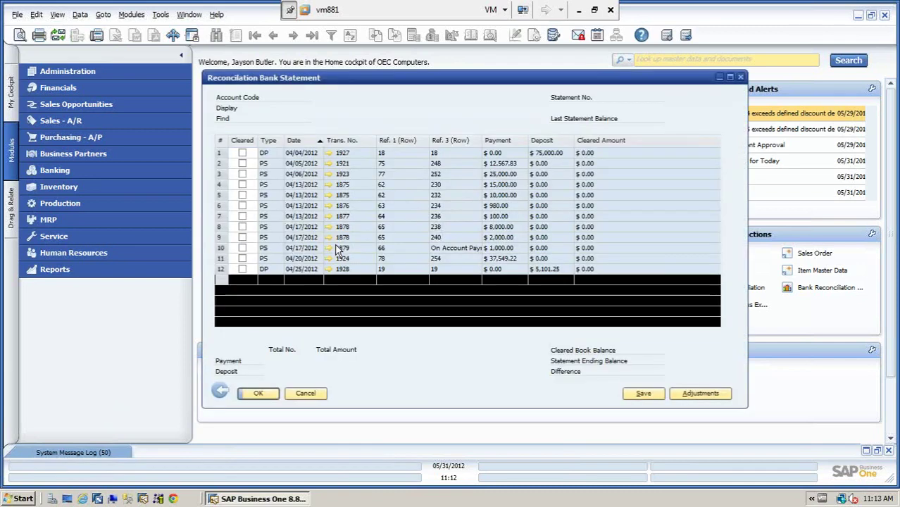
{"action": "left_click_drag", "start_coordinate": [337, 83], "coordinate": [245, 77]}
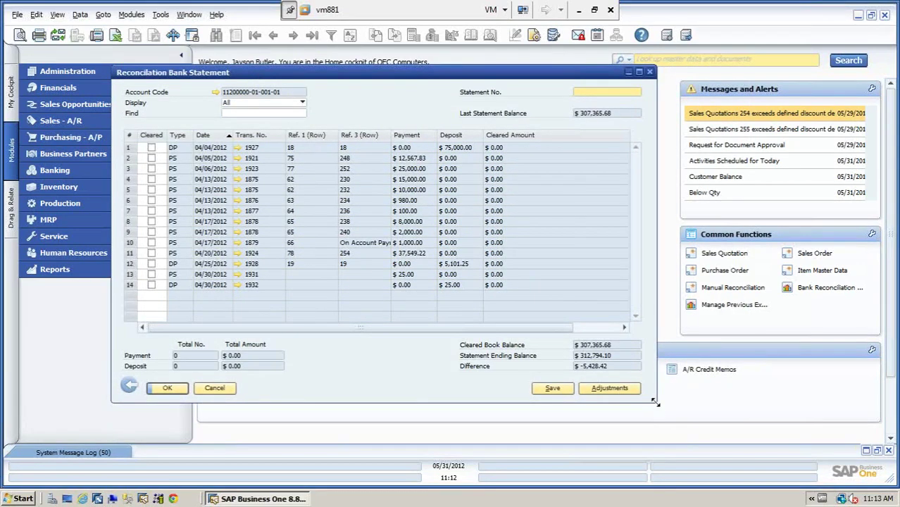
{"action": "left_click_drag", "start_coordinate": [656, 404], "coordinate": [776, 415]}
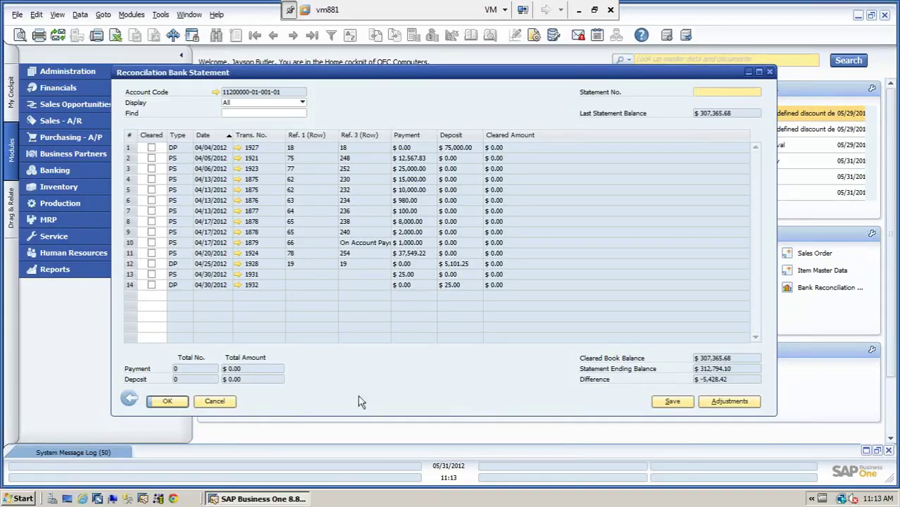
Step: Examine the bank statement's transactions with the display filter set to Cleared, Uncleared and All
{"action": "left_click", "coordinate": [673, 403]}
{"action": "left_click", "coordinate": [302, 103]}
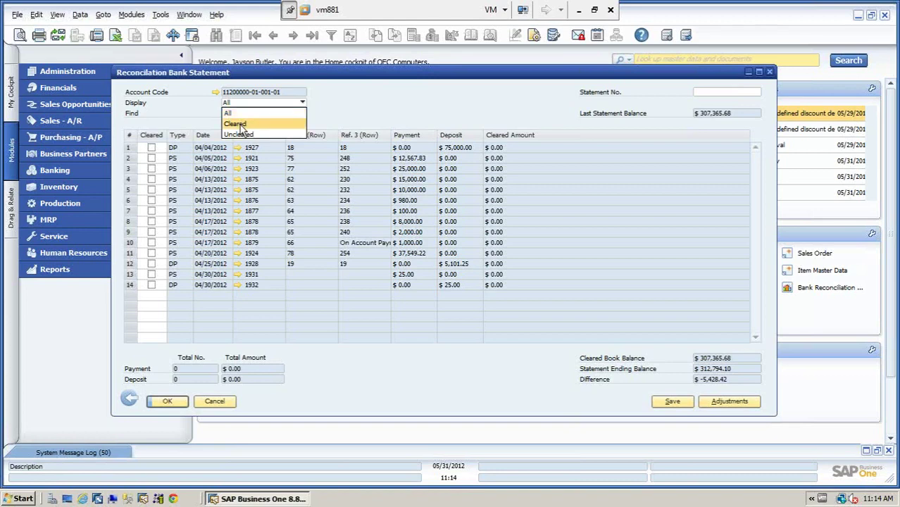
{"action": "left_click", "coordinate": [240, 124]}
{"action": "left_click", "coordinate": [302, 103]}
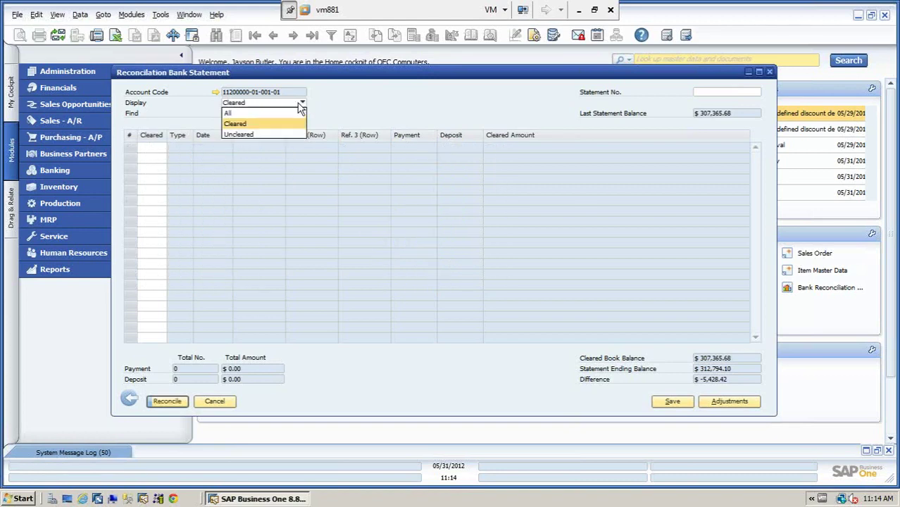
{"action": "left_click", "coordinate": [248, 135]}
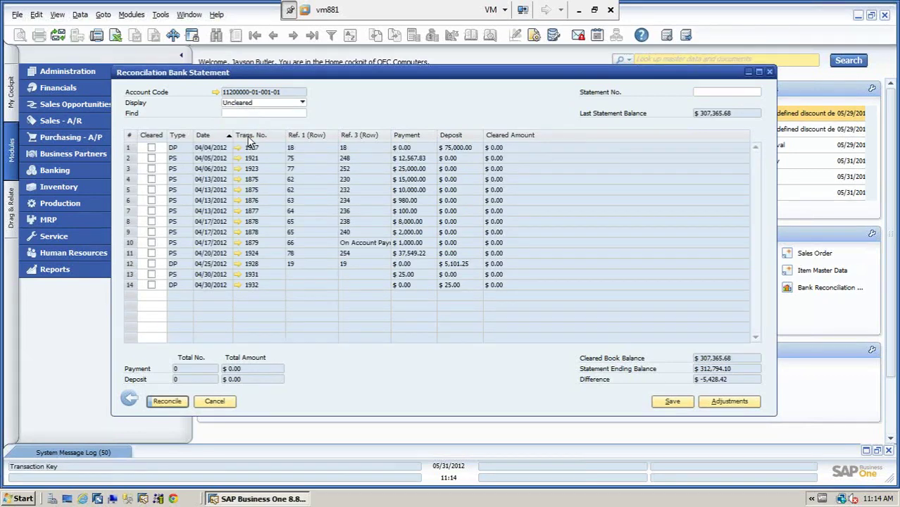
{"action": "left_click", "coordinate": [243, 114]}
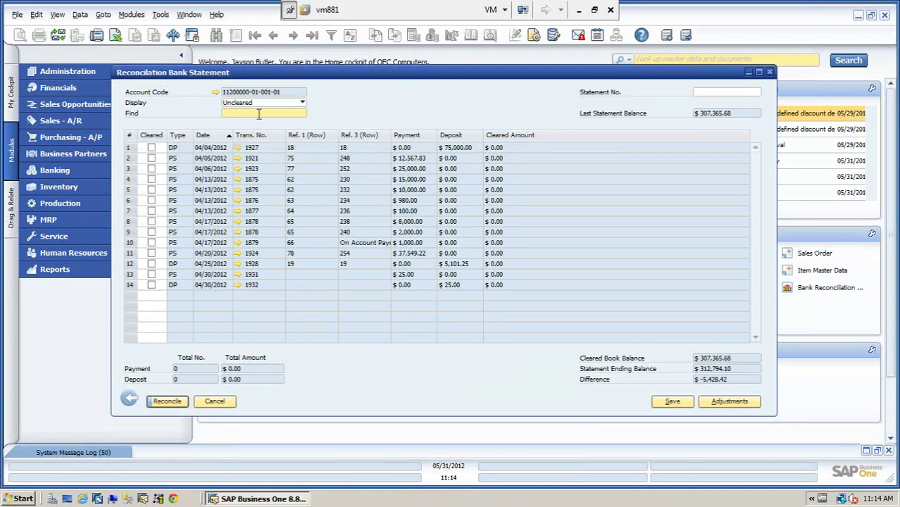
{"action": "left_click", "coordinate": [301, 103]}
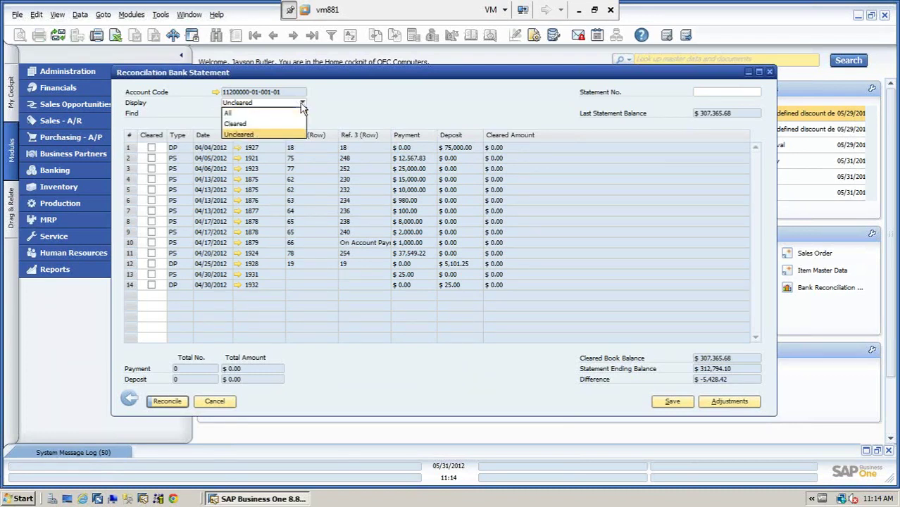
{"action": "left_click", "coordinate": [228, 113]}
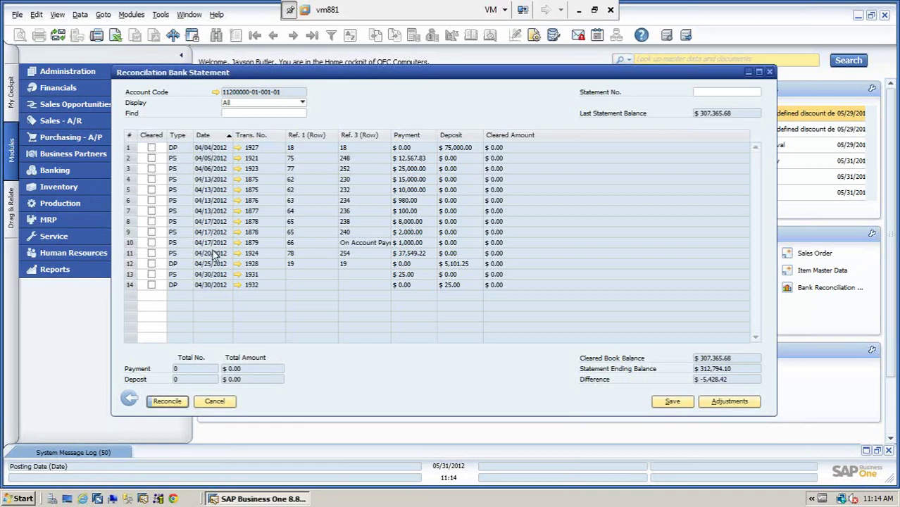
Step: Sort the transactions by type and mark the $75,000.00, $5,101.25 and $25.00 deposits as cleared
{"action": "left_click", "coordinate": [181, 134]}
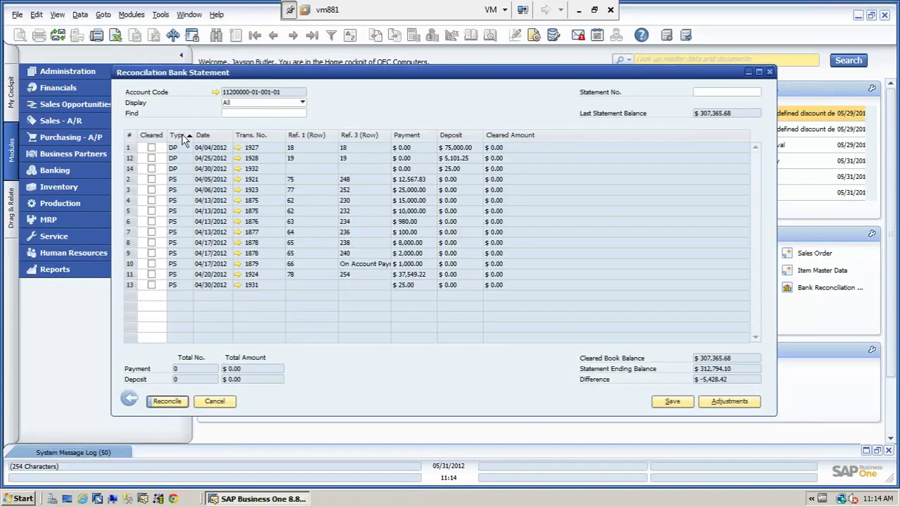
{"action": "left_click", "coordinate": [151, 147]}
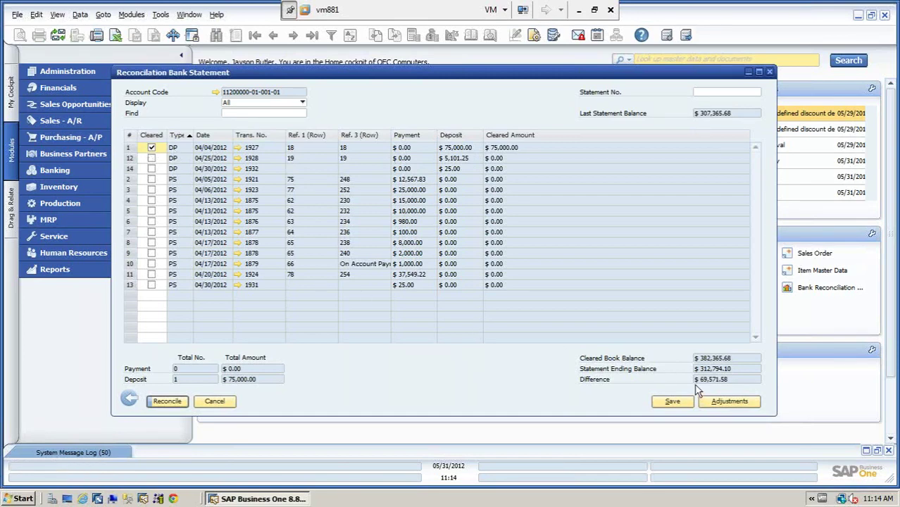
{"action": "left_click", "coordinate": [150, 158]}
{"action": "left_click", "coordinate": [151, 169]}
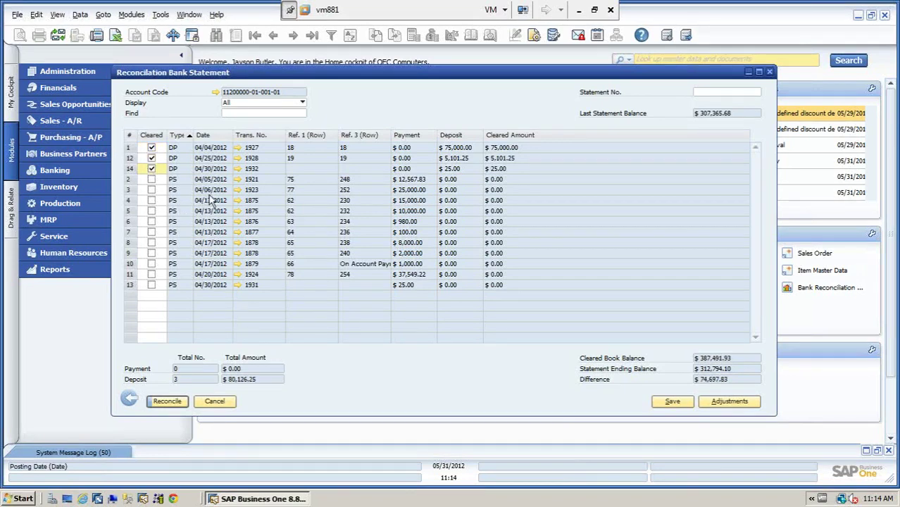
Step: Mark the $12,567.83 and $25,000.00 payments as cleared, and save the partially cleared statement before closing the reconciliation
{"action": "left_click", "coordinate": [151, 179]}
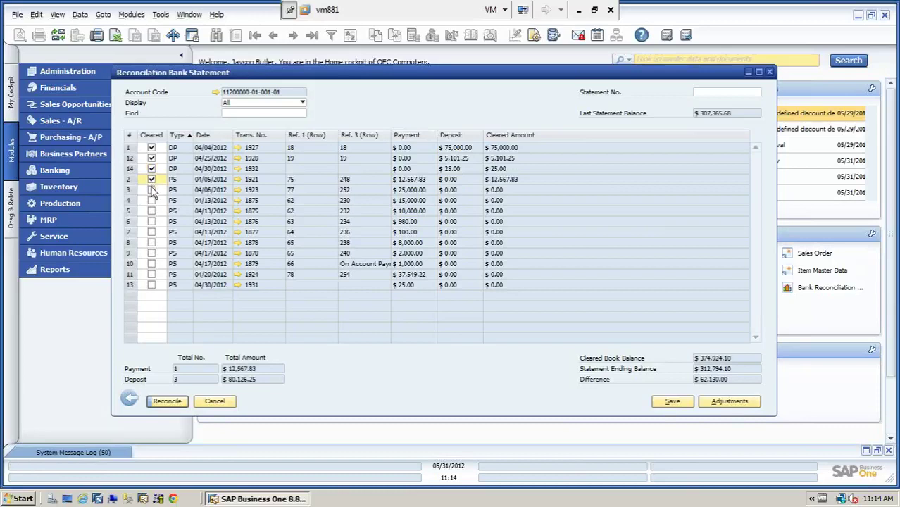
{"action": "left_click", "coordinate": [151, 190]}
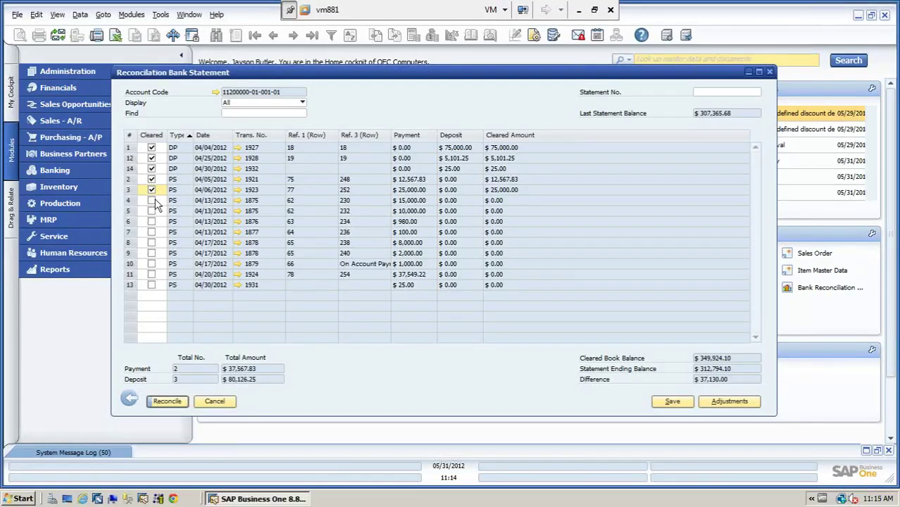
{"action": "left_click", "coordinate": [673, 402]}
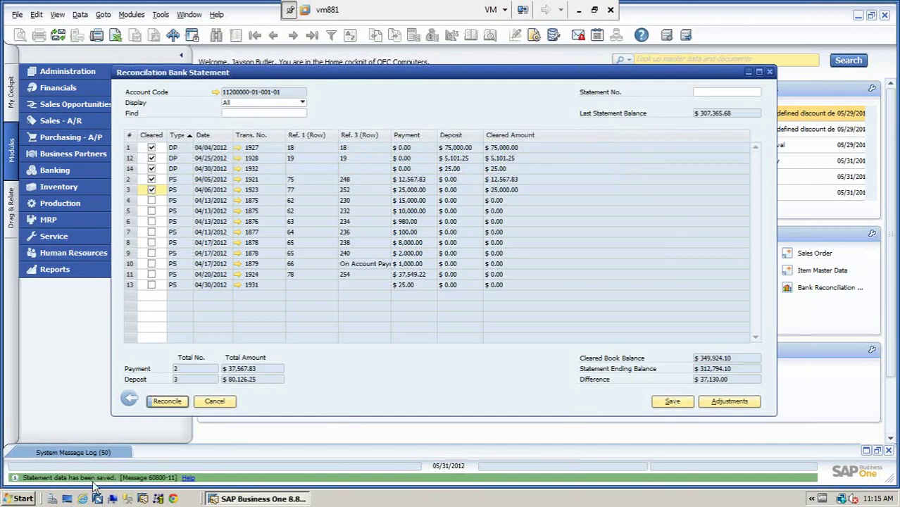
{"action": "left_click", "coordinate": [216, 402]}
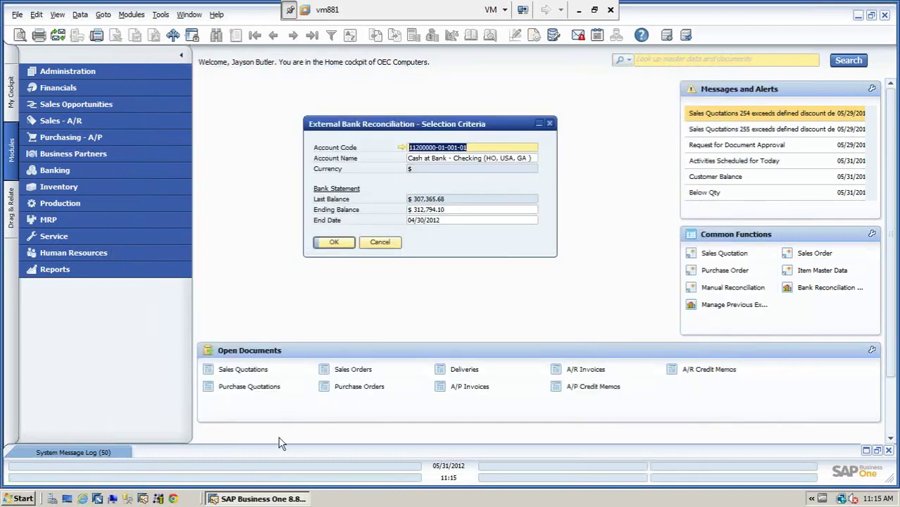
{"action": "left_click", "coordinate": [380, 243]}
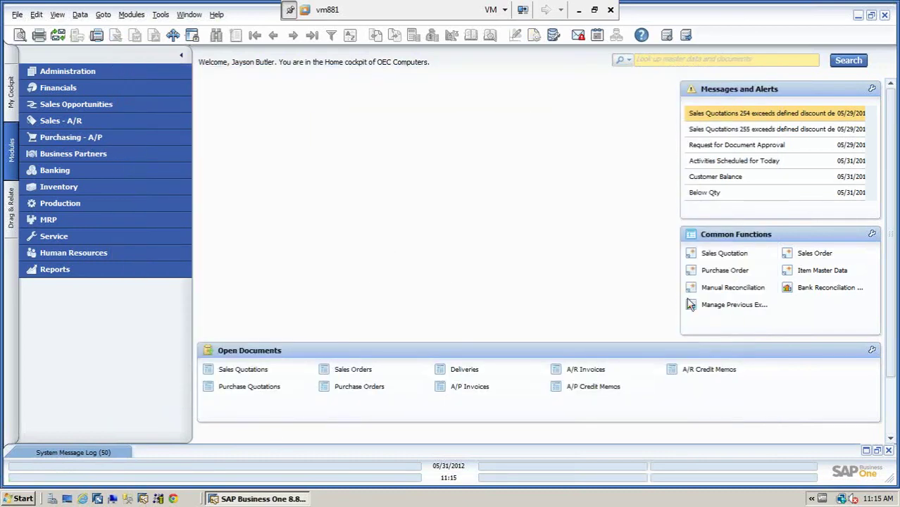
Step: Reopen Manual Reconciliation for Cash at Bank - Checking (HO, USA, GA) and open its saved bank statement
{"action": "left_click", "coordinate": [734, 290]}
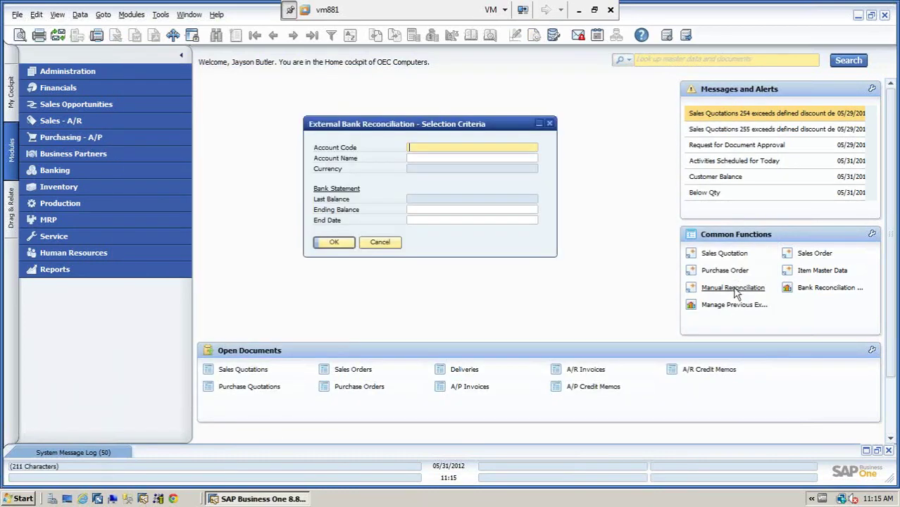
{"action": "key", "text": "Tab"}
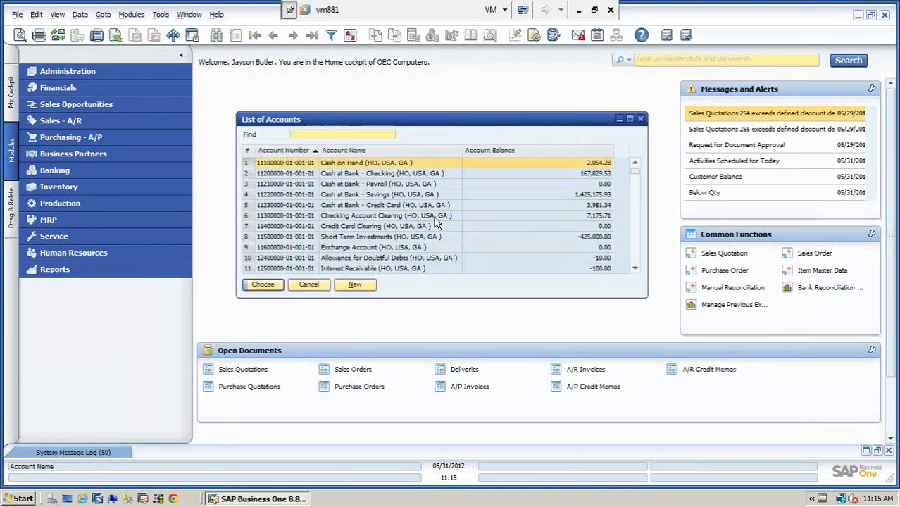
{"action": "left_click", "coordinate": [391, 176]}
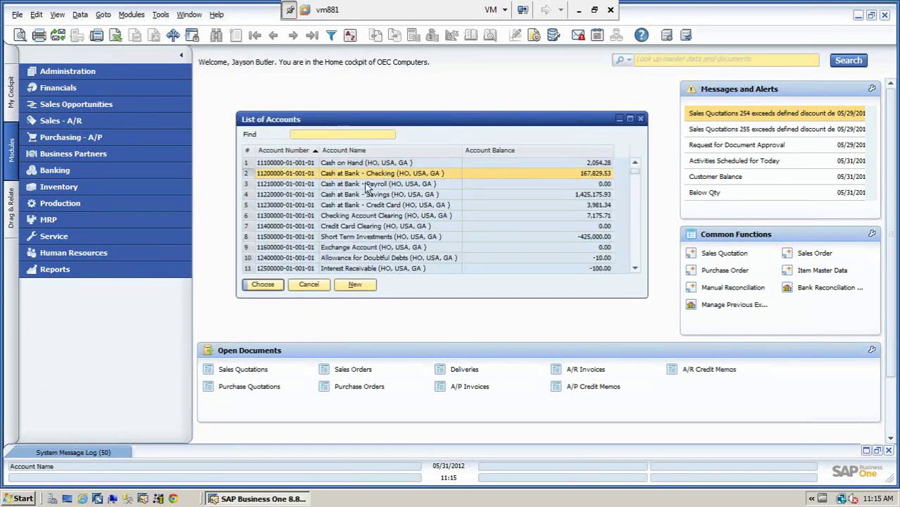
{"action": "left_click", "coordinate": [267, 284]}
{"action": "left_click", "coordinate": [333, 243]}
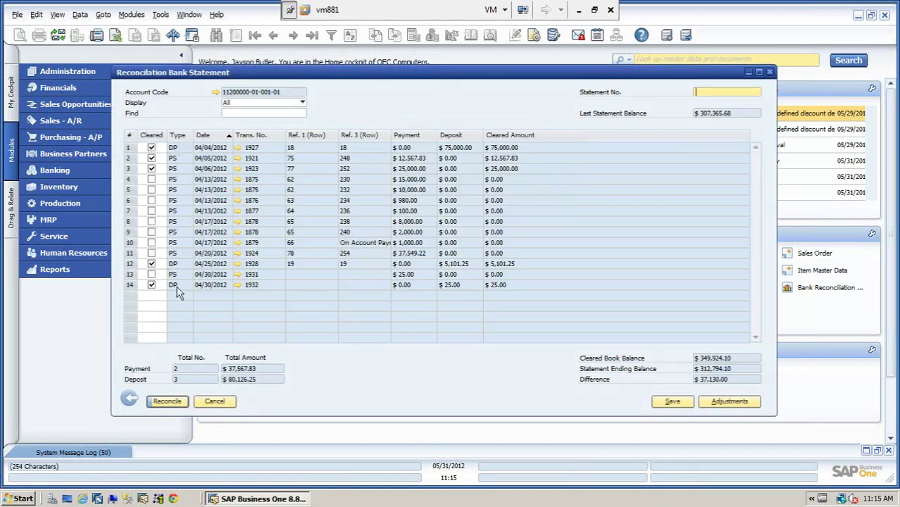
Step: Review the saved clearing marks with the statement's display filter set to Cleared, Uncleared and All
{"action": "left_click", "coordinate": [302, 103]}
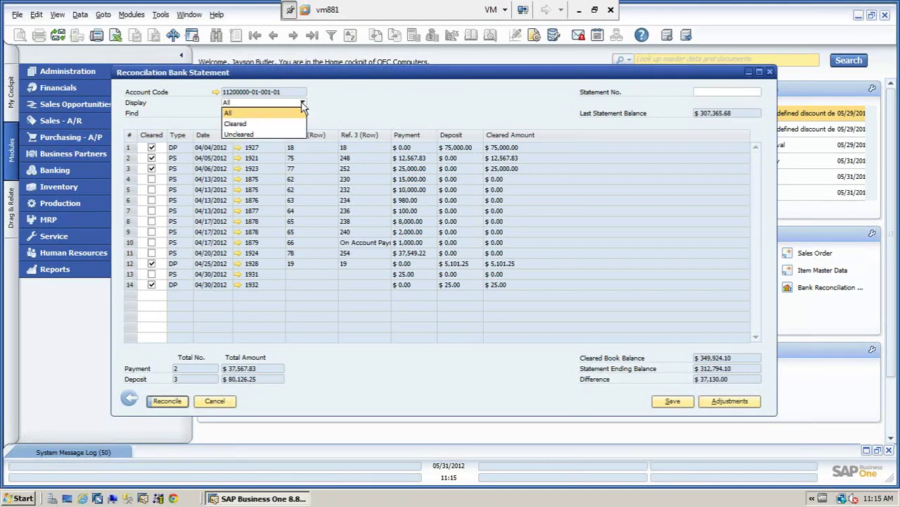
{"action": "left_click", "coordinate": [238, 123]}
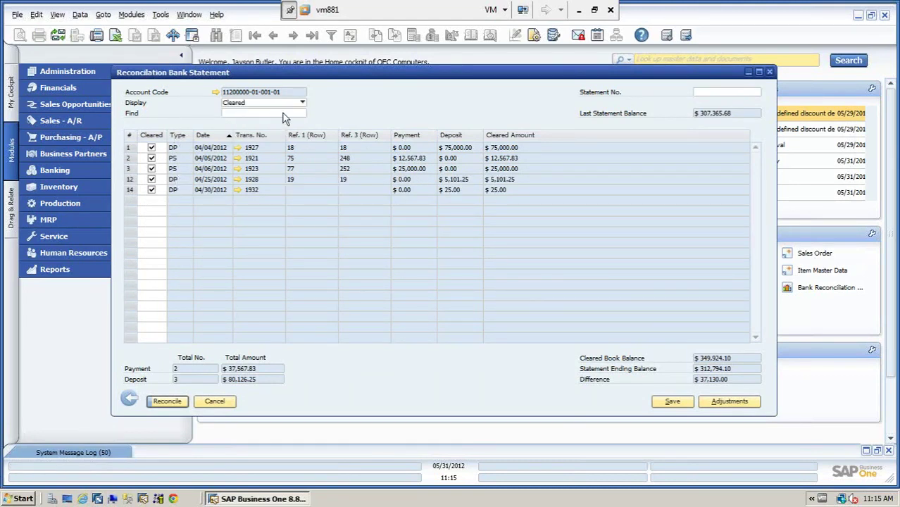
{"action": "left_click", "coordinate": [303, 103]}
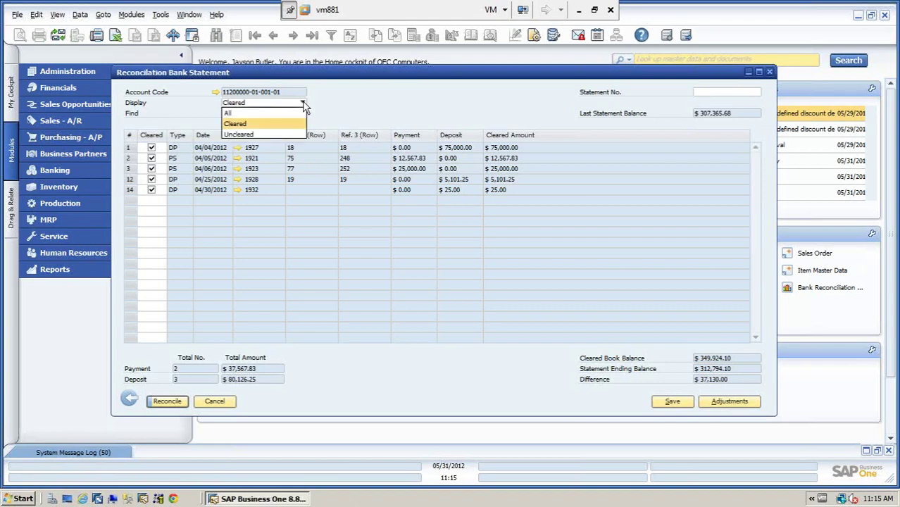
{"action": "left_click", "coordinate": [238, 135]}
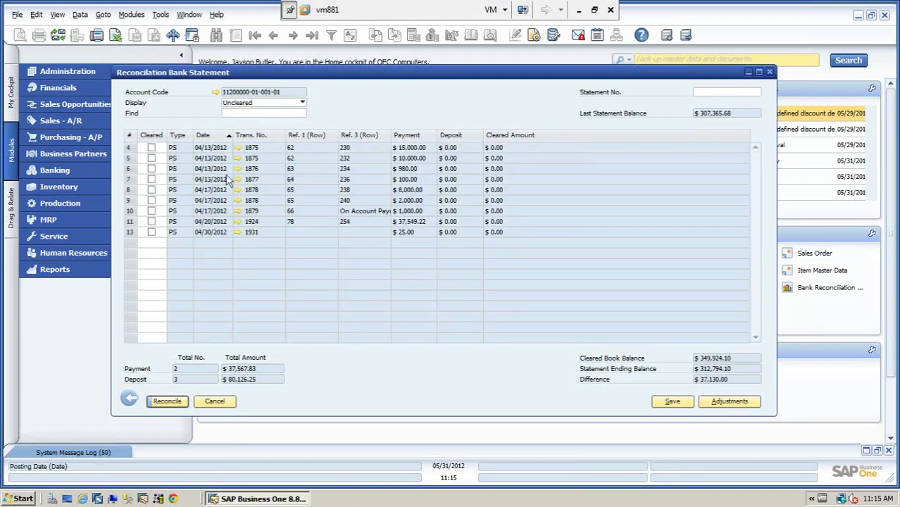
{"action": "left_click", "coordinate": [302, 103]}
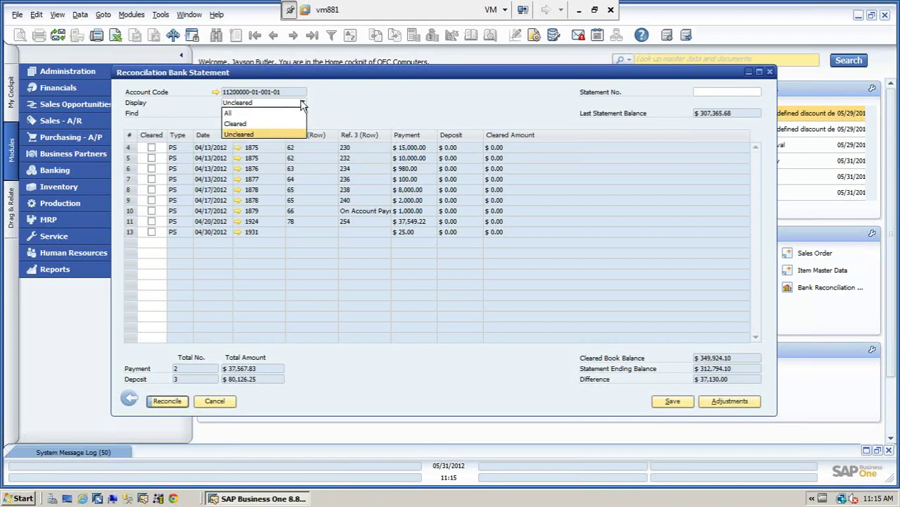
{"action": "left_click", "coordinate": [231, 113]}
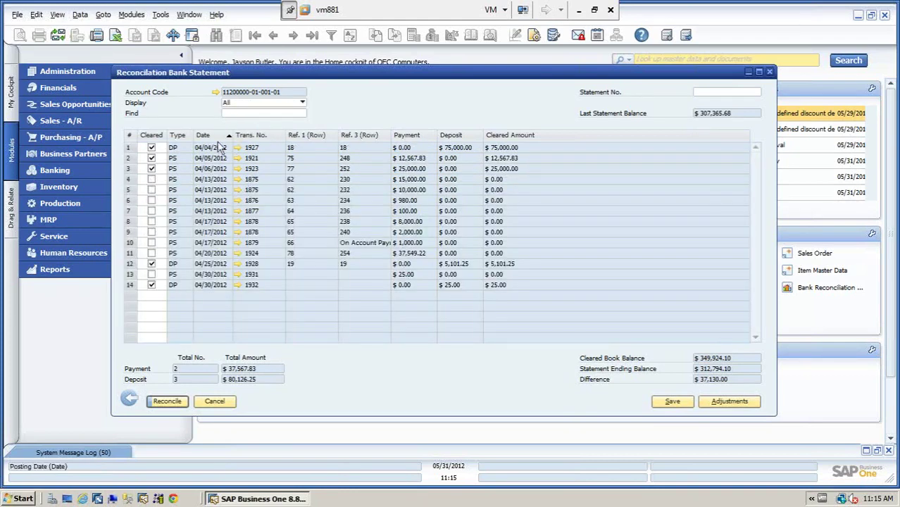
Step: Mark all payments dated 04/13/2012 and 04/17/2012, plus the $25.00 payment of 04/30/2012, as cleared
{"action": "left_click", "coordinate": [151, 180]}
{"action": "left_click", "coordinate": [151, 190]}
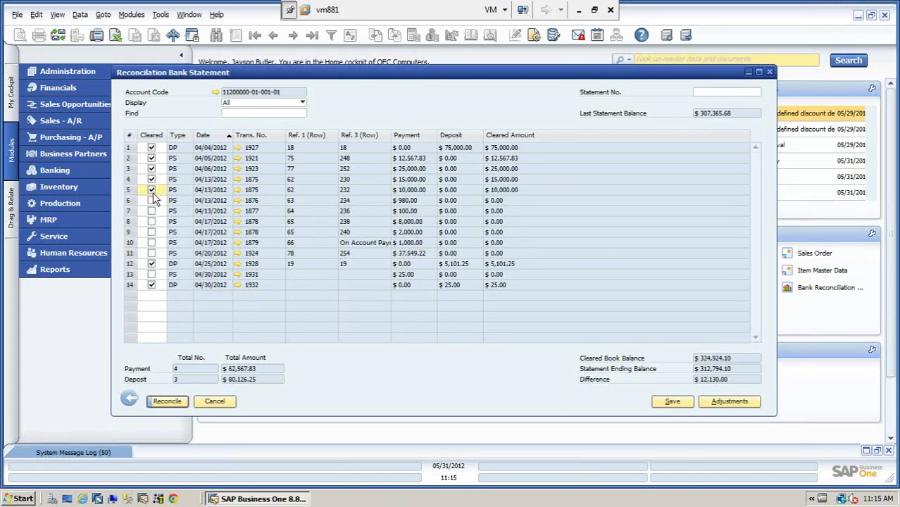
{"action": "left_click", "coordinate": [151, 200]}
{"action": "left_click", "coordinate": [152, 212]}
{"action": "left_click", "coordinate": [151, 222]}
{"action": "left_click", "coordinate": [151, 232]}
{"action": "left_click", "coordinate": [152, 242]}
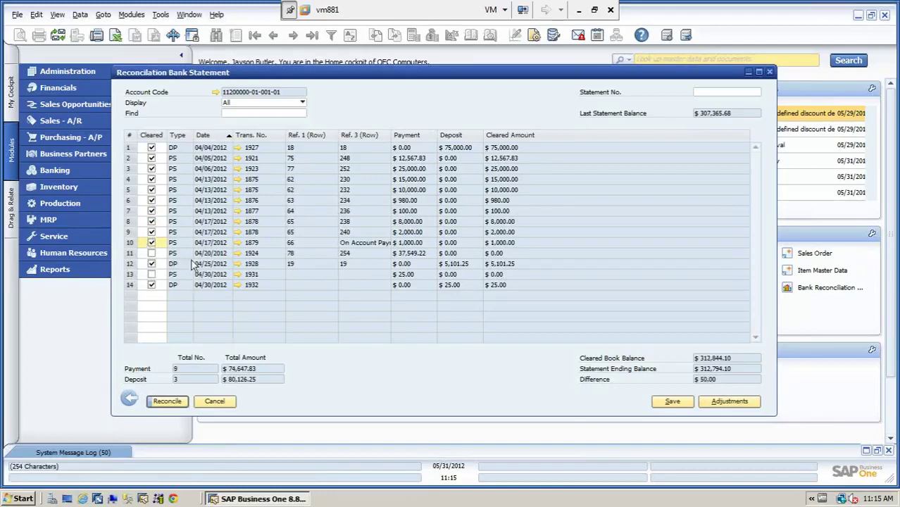
{"action": "left_click", "coordinate": [152, 274]}
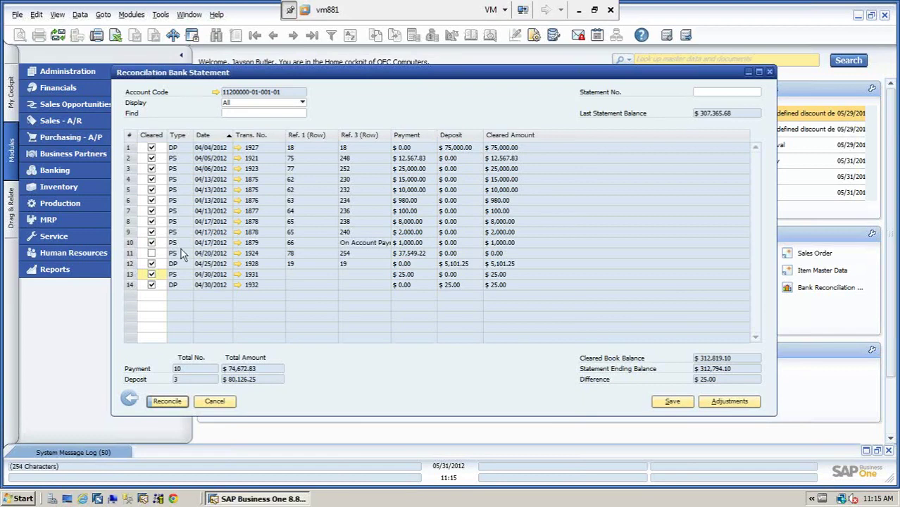
Step: Examine the remaining uncleared transactions and return the statement display to All
{"action": "left_click", "coordinate": [302, 104]}
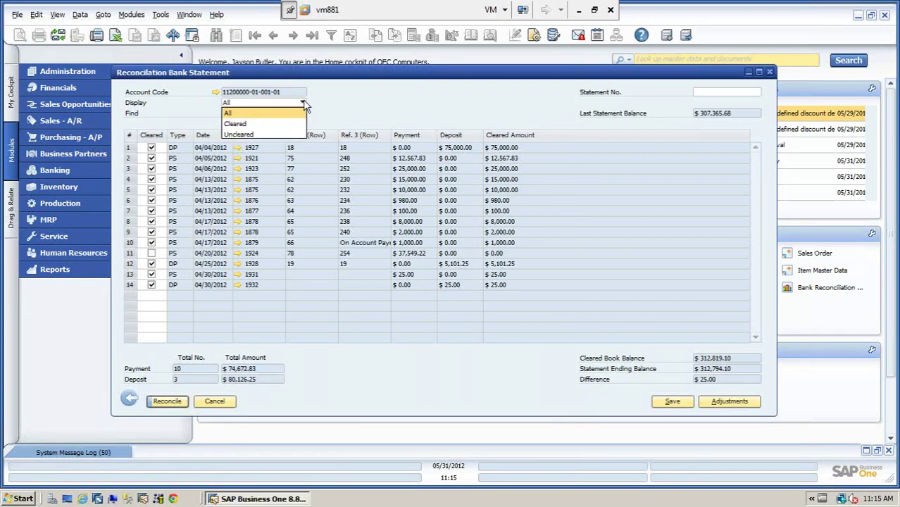
{"action": "left_click", "coordinate": [241, 138]}
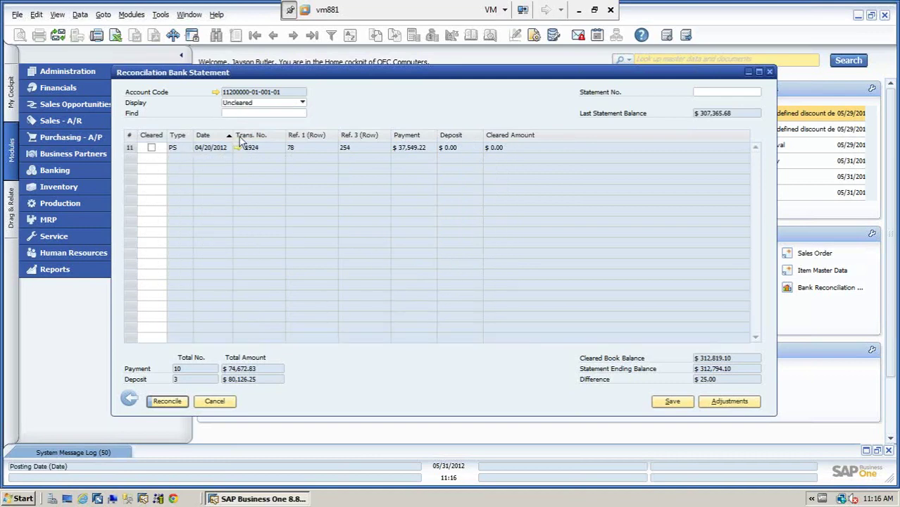
{"action": "left_click", "coordinate": [302, 103]}
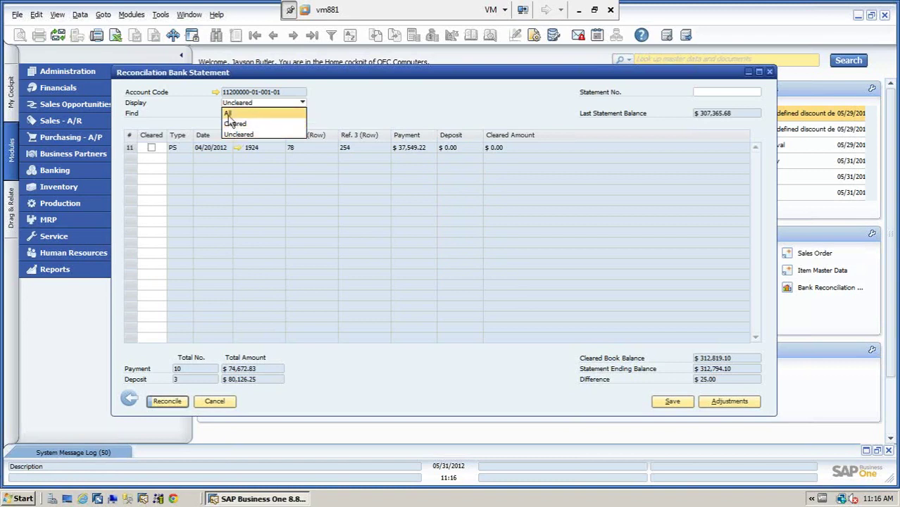
{"action": "left_click", "coordinate": [228, 114]}
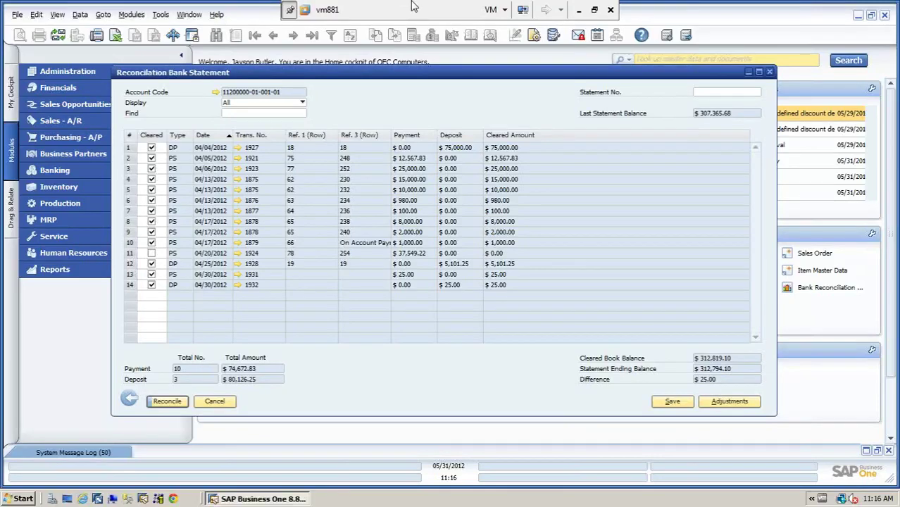
Step: Start a journal entry adjustment from the bank statement and credit 25 to the Cash at Bank - Checking line
{"action": "left_click_drag", "start_coordinate": [417, 70], "coordinate": [399, 66]}
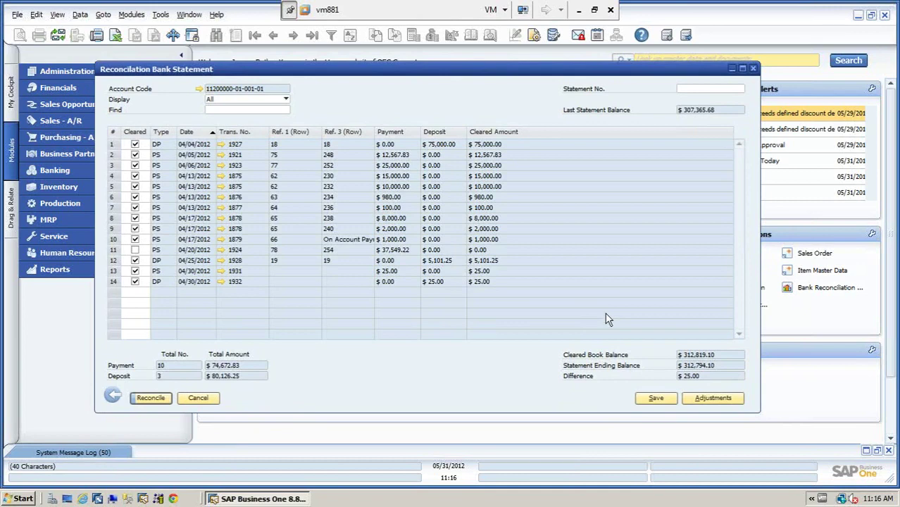
{"action": "left_click", "coordinate": [709, 400]}
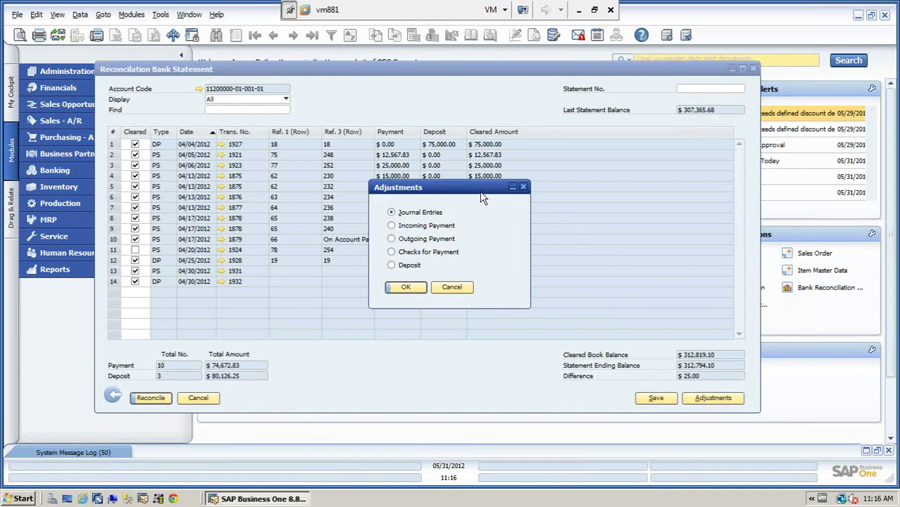
{"action": "left_click_drag", "start_coordinate": [481, 193], "coordinate": [636, 158]}
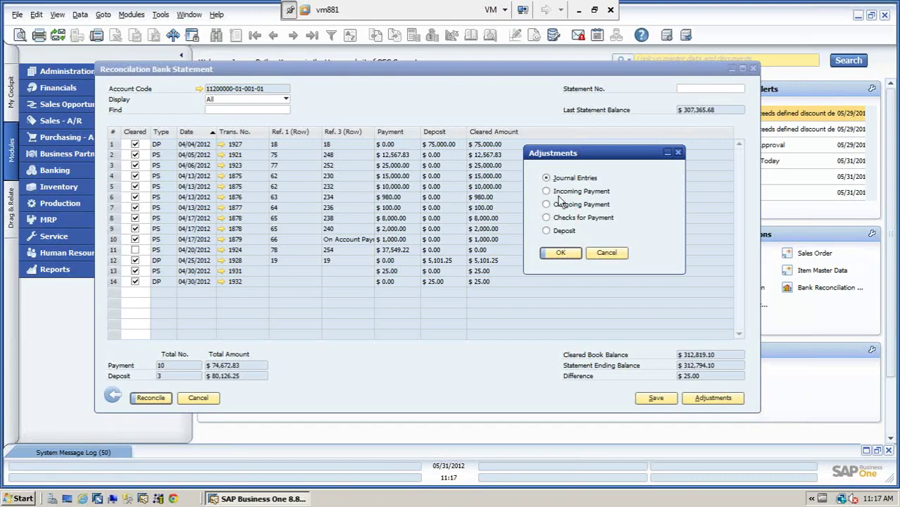
{"action": "left_click", "coordinate": [562, 254]}
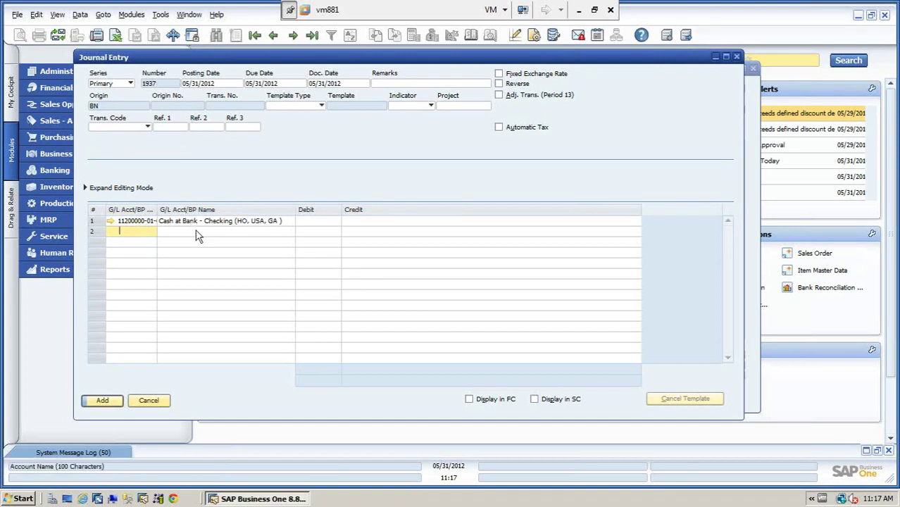
{"action": "left_click", "coordinate": [385, 222]}
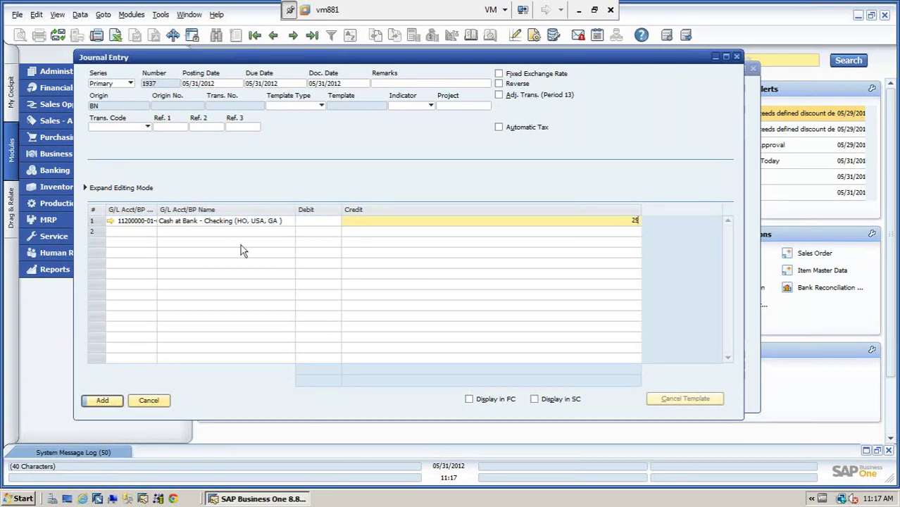
Step: Balance the journal entry with a $25.00 debit to Bank Charges (HO, USA, GA) and add it
{"action": "left_click", "coordinate": [133, 231]}
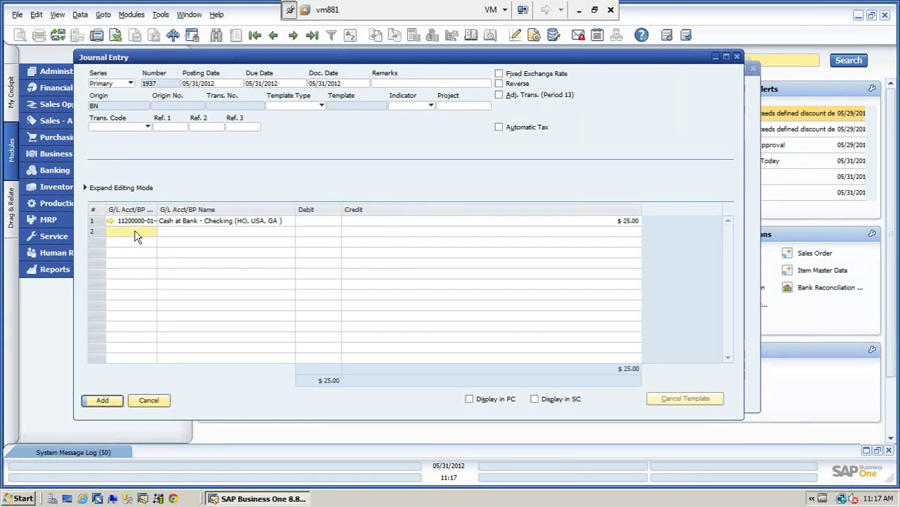
{"action": "key", "text": "Tab"}
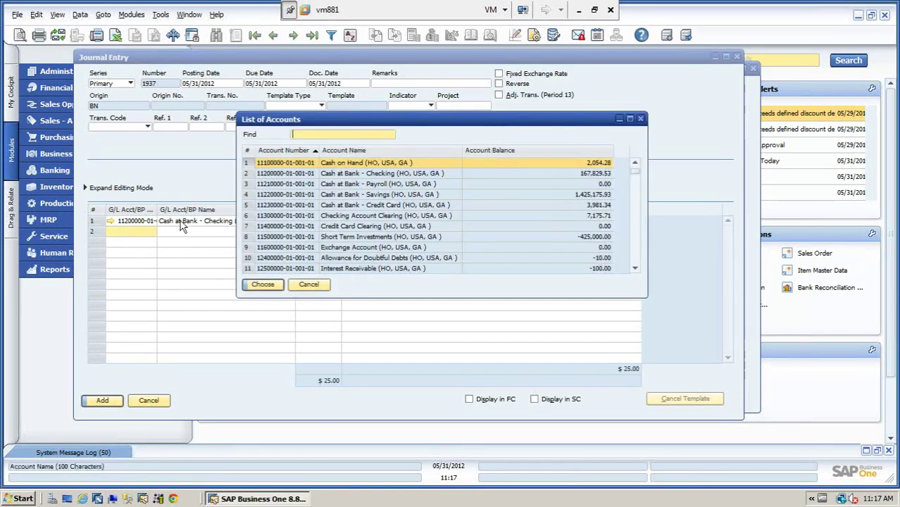
{"action": "double_click", "coordinate": [392, 150]}
{"action": "type", "text": "bank"}
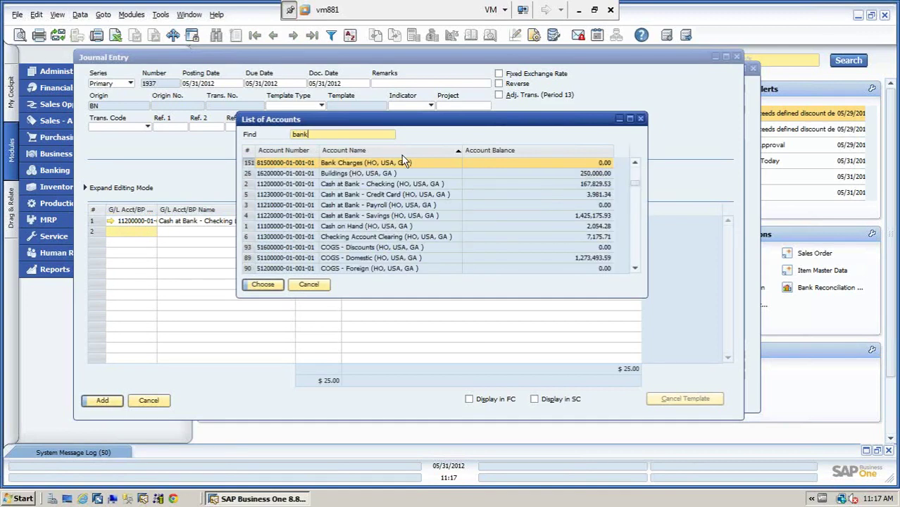
{"action": "left_click", "coordinate": [263, 284]}
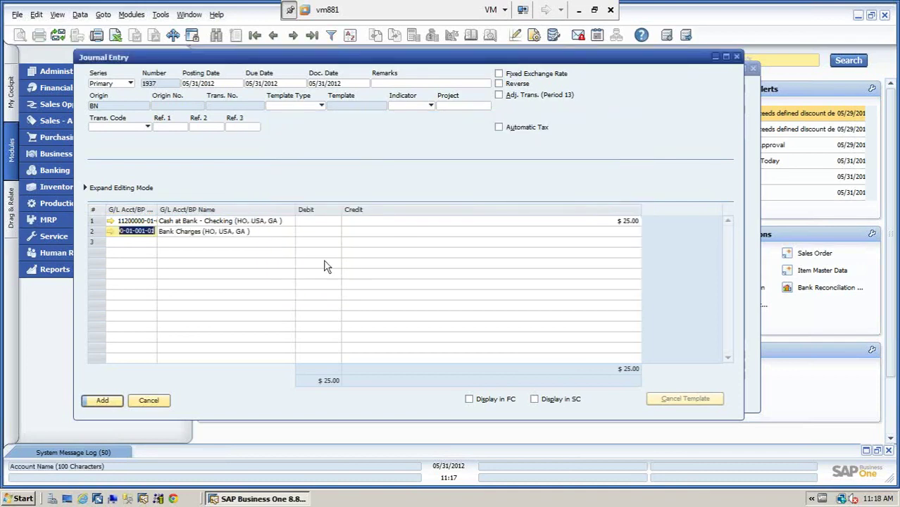
{"action": "left_click", "coordinate": [325, 233]}
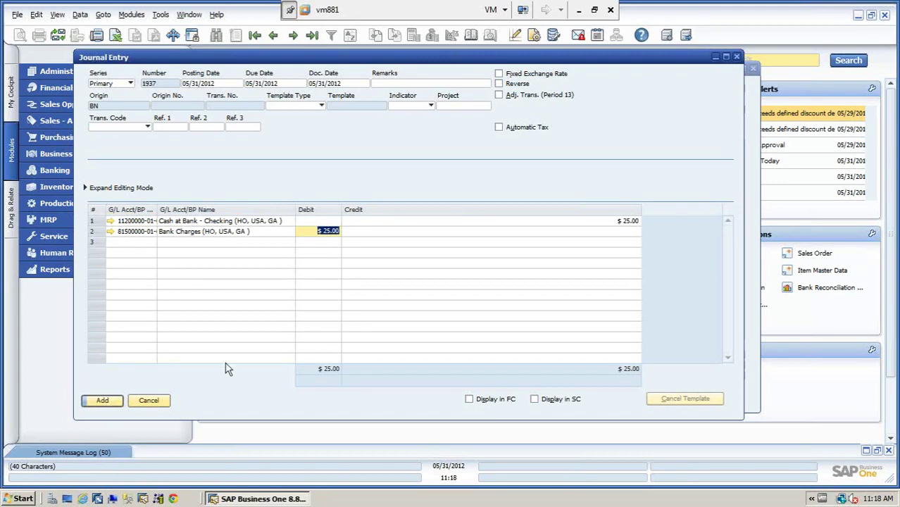
{"action": "left_click", "coordinate": [99, 400]}
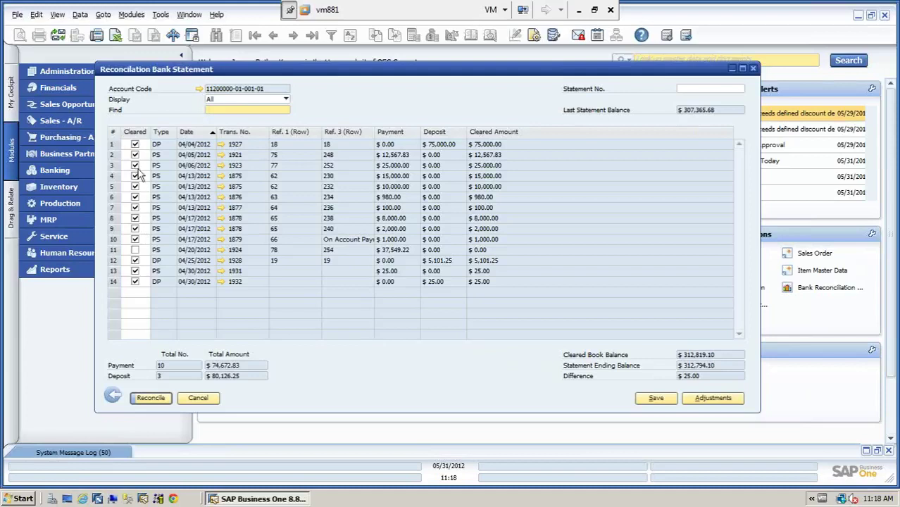
Step: Start a journal entry adjustment and go to the last posted journal entry instead, discarding the unsaved new one
{"action": "left_click", "coordinate": [725, 400]}
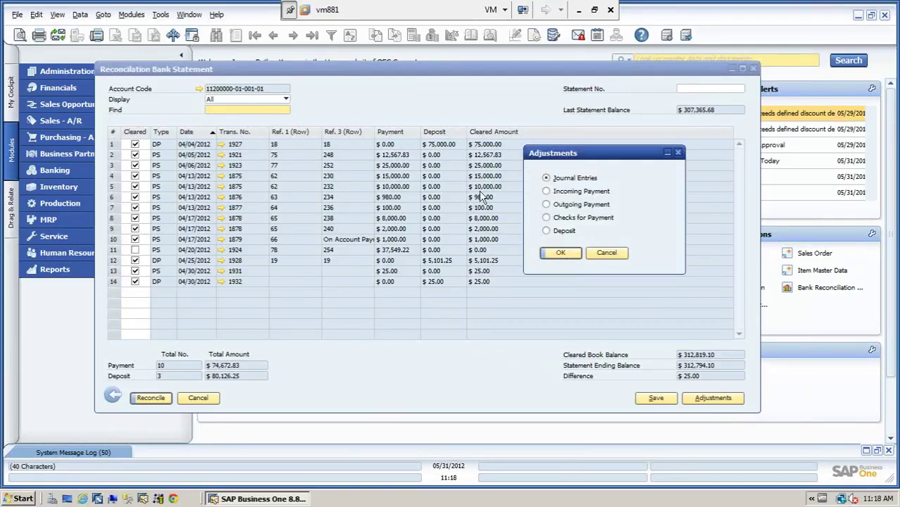
{"action": "left_click", "coordinate": [561, 255]}
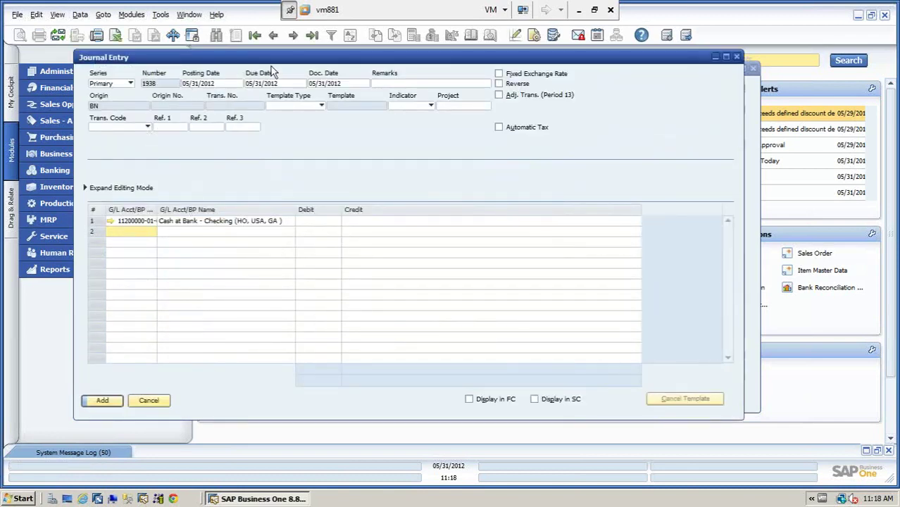
{"action": "left_click", "coordinate": [312, 35]}
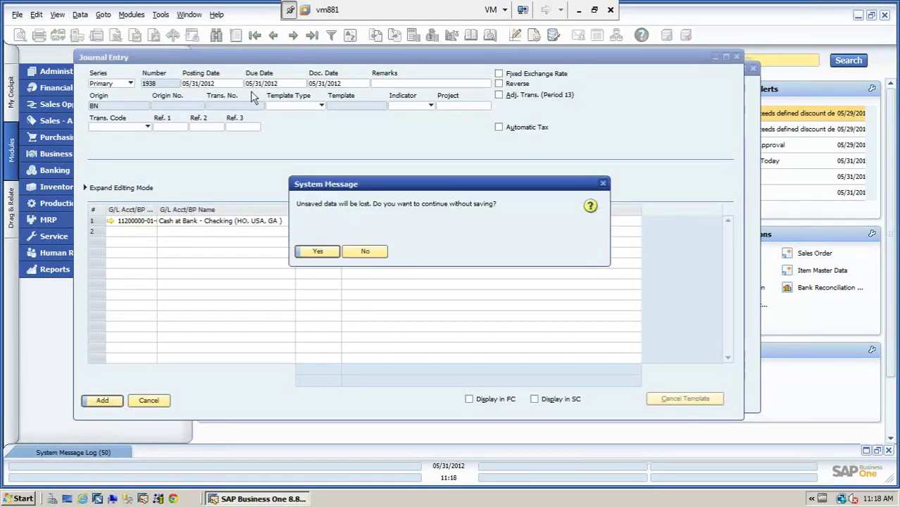
{"action": "left_click", "coordinate": [318, 252]}
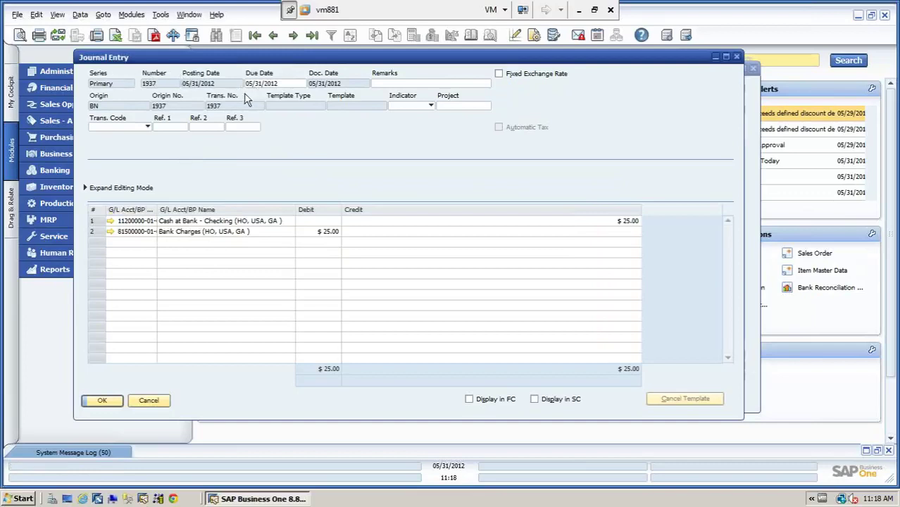
Step: Check which record operations are available for the posted bank charge journal entry dated 05/31/2012, and close the entry
{"action": "left_click", "coordinate": [79, 16]}
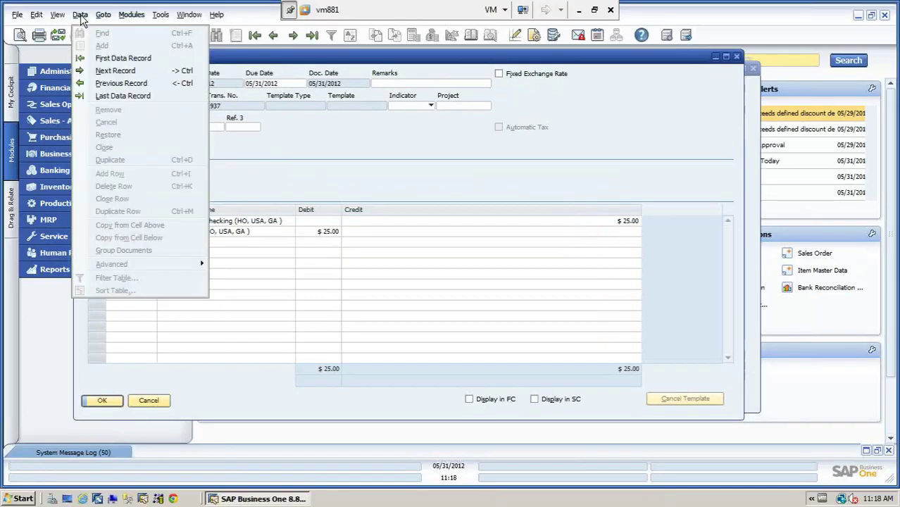
{"action": "left_click", "coordinate": [271, 106]}
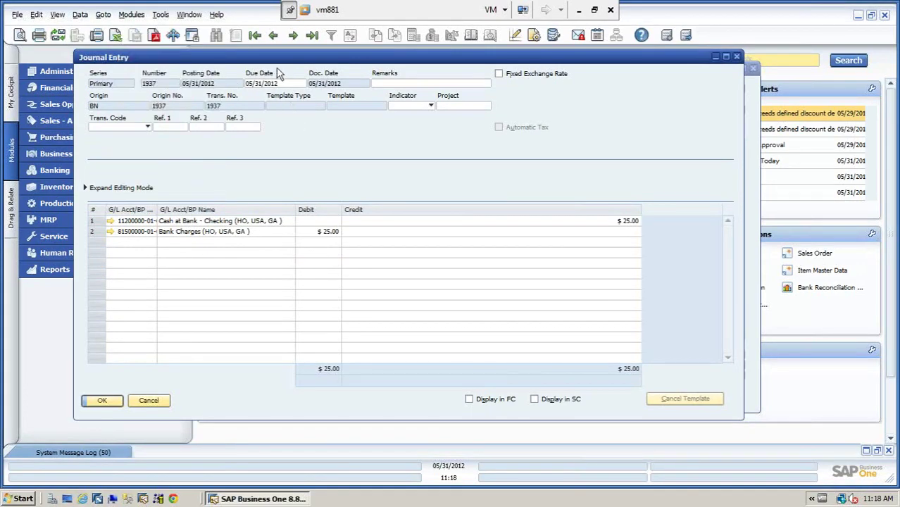
{"action": "left_click_drag", "start_coordinate": [270, 64], "coordinate": [252, 73]}
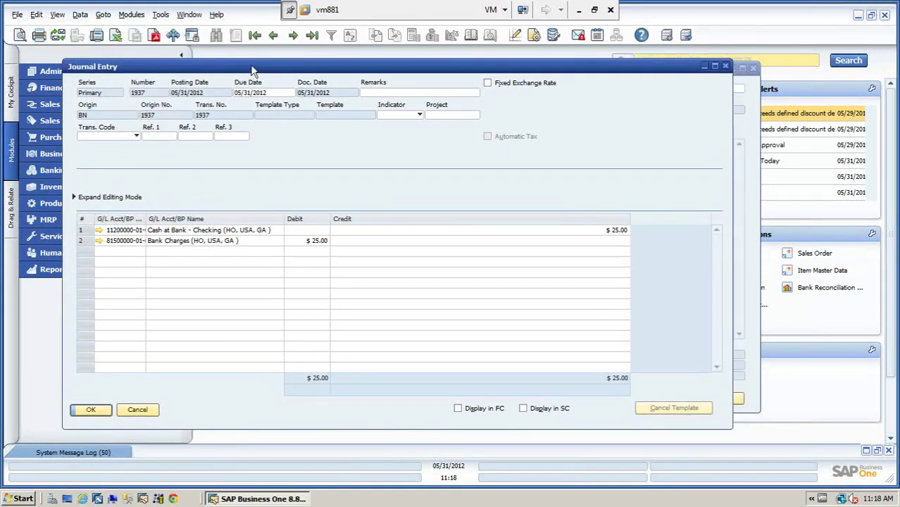
{"action": "left_click", "coordinate": [79, 16]}
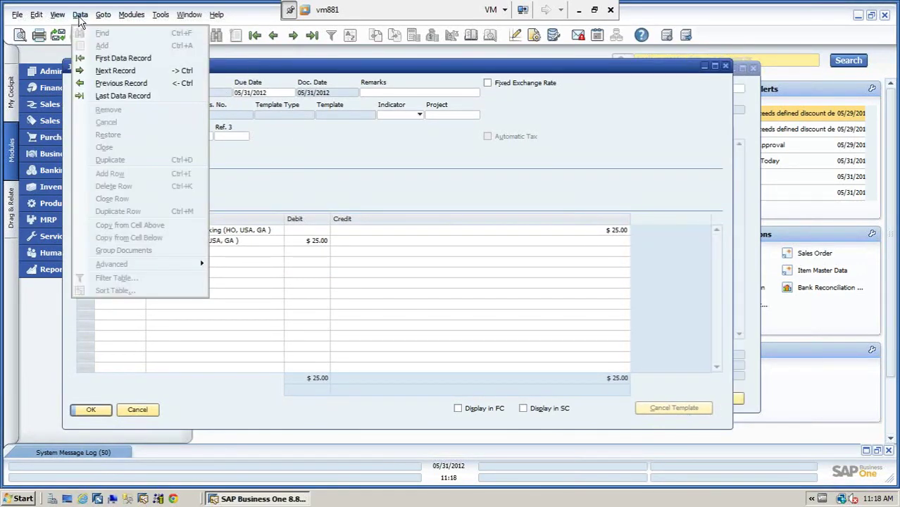
{"action": "left_click", "coordinate": [290, 160]}
{"action": "left_click", "coordinate": [313, 34]}
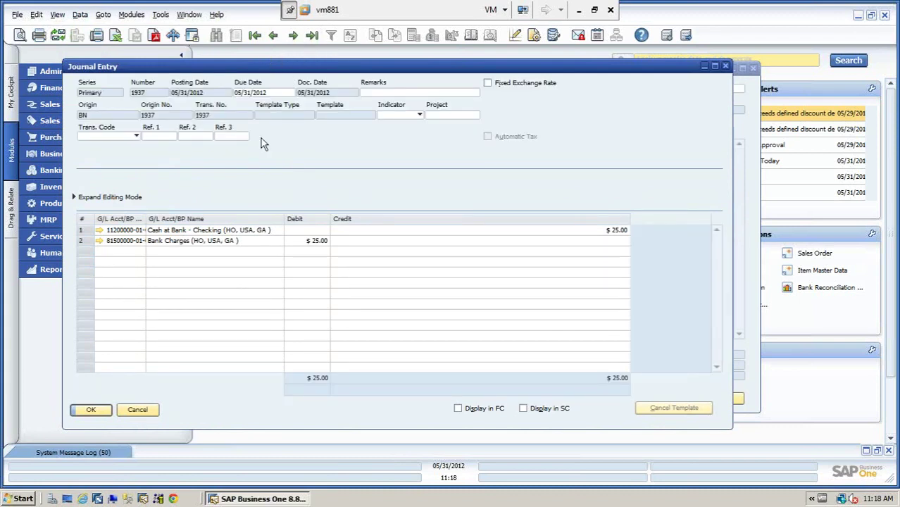
{"action": "left_click", "coordinate": [80, 15]}
{"action": "left_click", "coordinate": [318, 140]}
{"action": "left_click", "coordinate": [138, 409]}
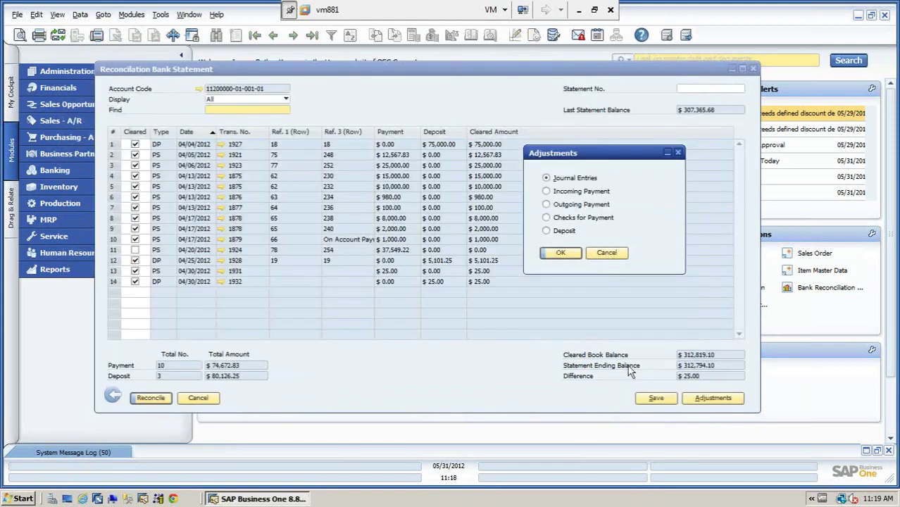
Step: Start a new journal entry adjustment and set its posting date and due date to 04/30/2012, updating the rows as well
{"action": "left_click", "coordinate": [559, 254]}
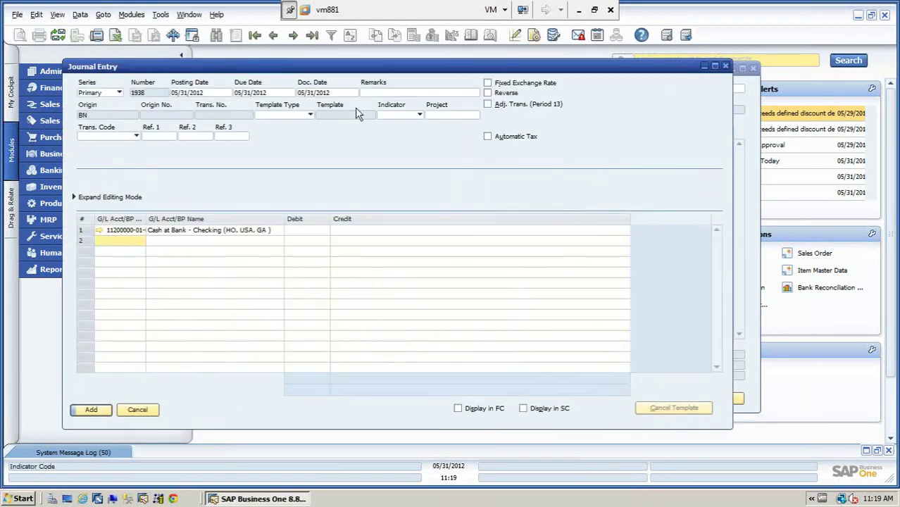
{"action": "left_click", "coordinate": [221, 94]}
{"action": "type", "text": "04"}
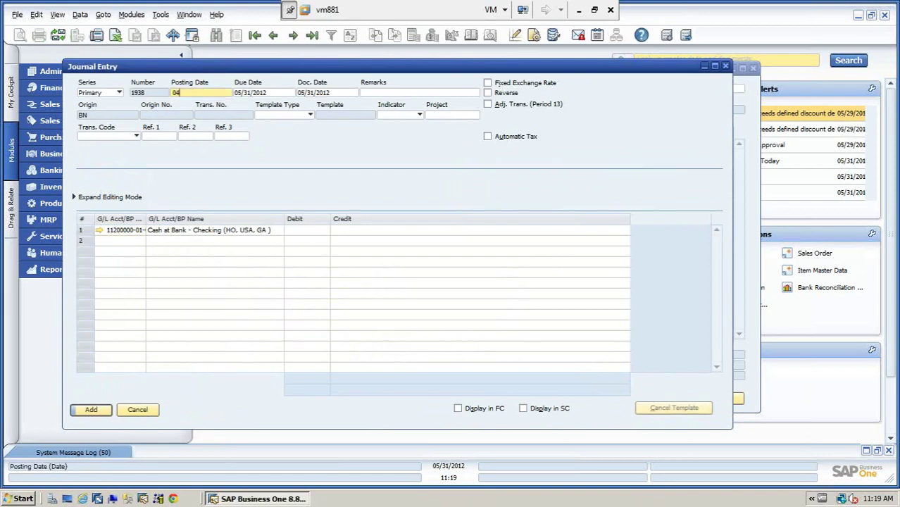
{"action": "type", "text": "/30"}
{"action": "key", "text": "Tab"}
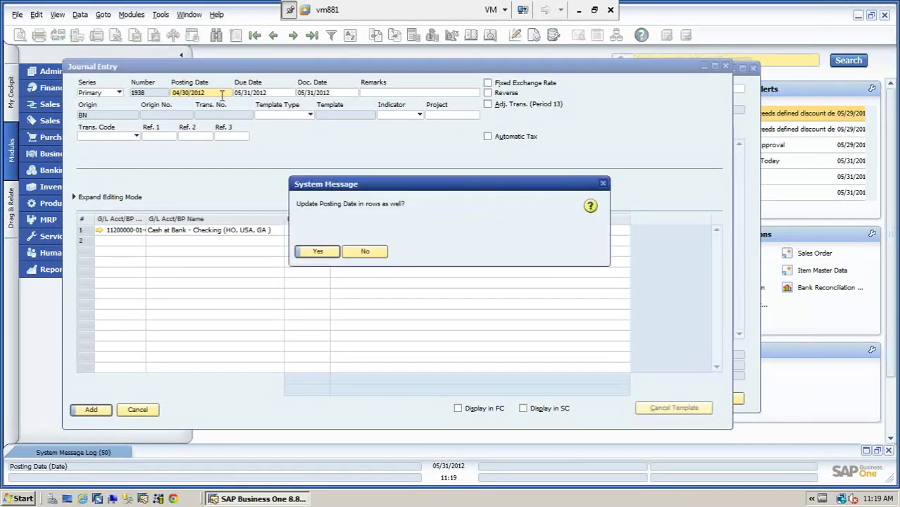
{"action": "left_click", "coordinate": [318, 252]}
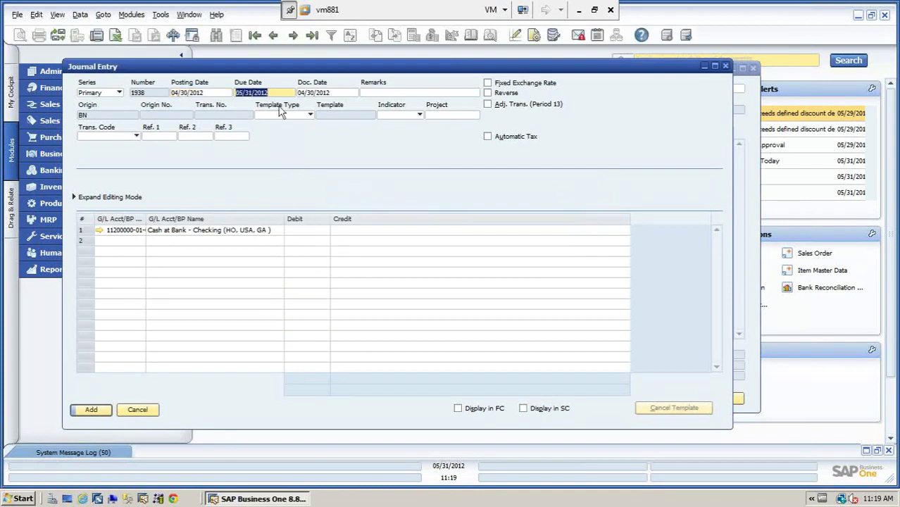
{"action": "type", "text": "04/30"}
{"action": "key", "text": "Tab"}
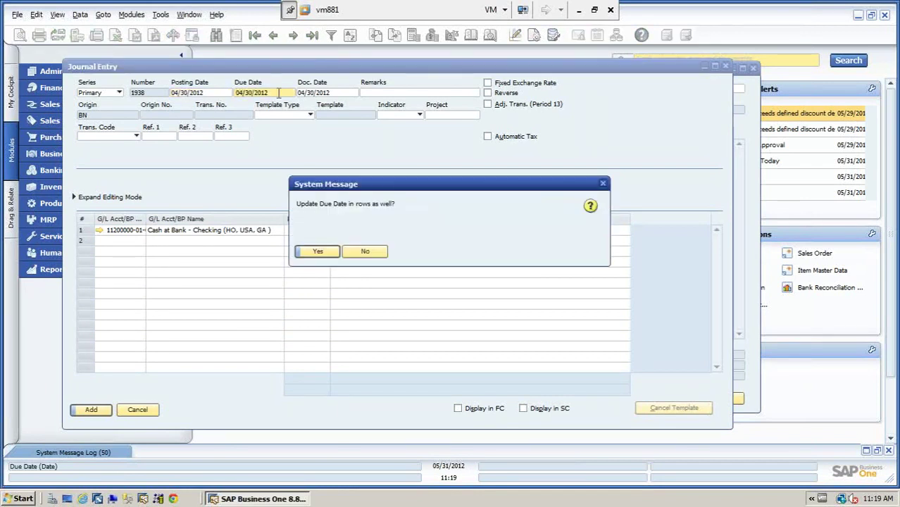
{"action": "left_click", "coordinate": [328, 254]}
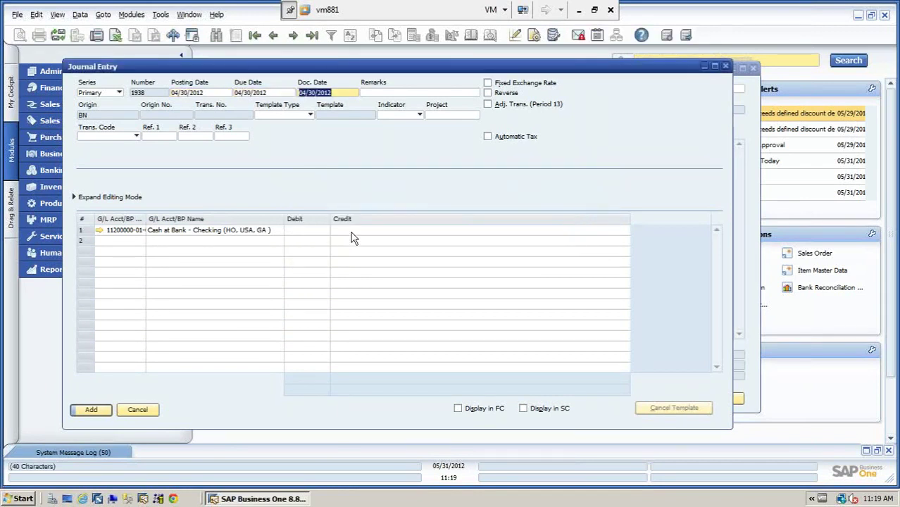
Step: Credit 25 to Cash at Bank - Checking, balance it with a $25.00 debit to Bank Charges (HO, USA, GA), and add the entry
{"action": "left_click", "coordinate": [355, 234]}
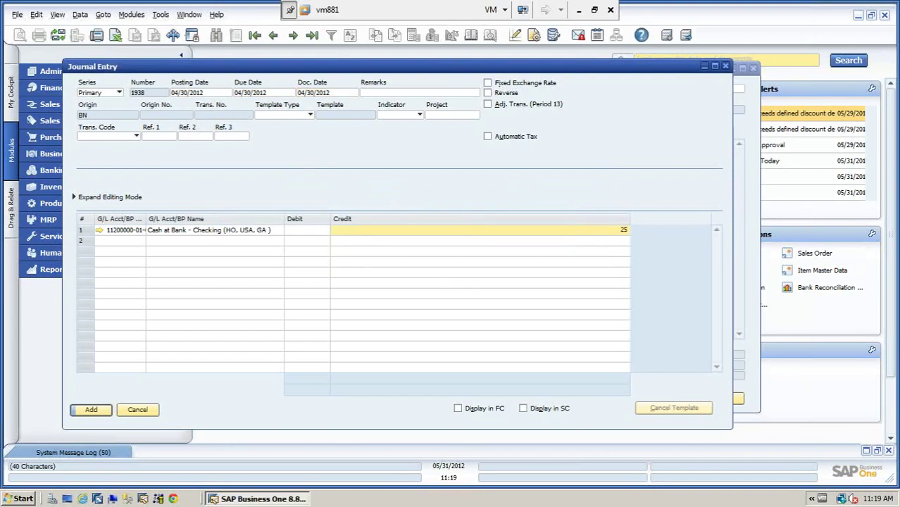
{"action": "left_click", "coordinate": [133, 241]}
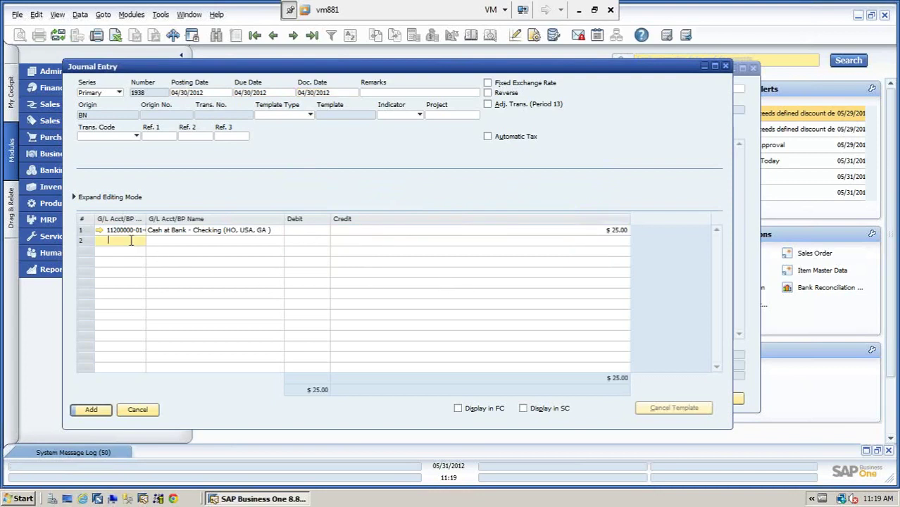
{"action": "key", "text": "Tab"}
{"action": "left_click", "coordinate": [395, 152]}
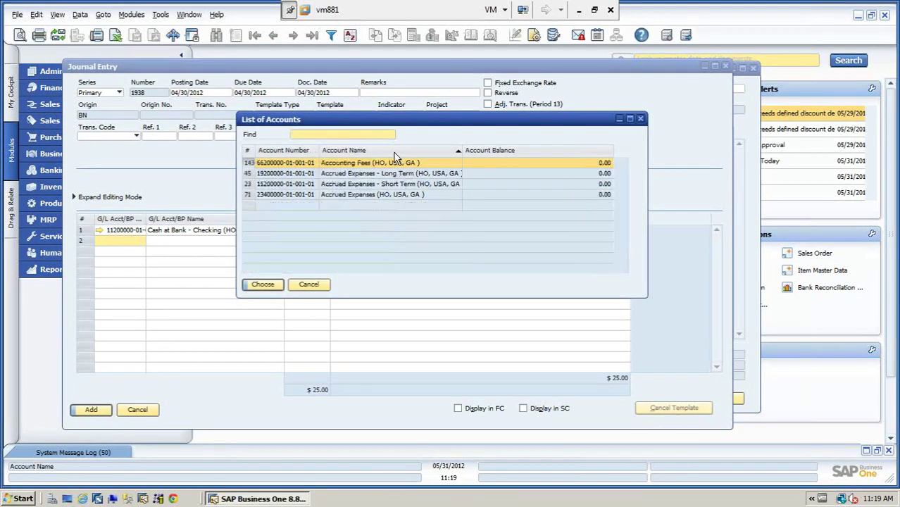
{"action": "type", "text": "bank"}
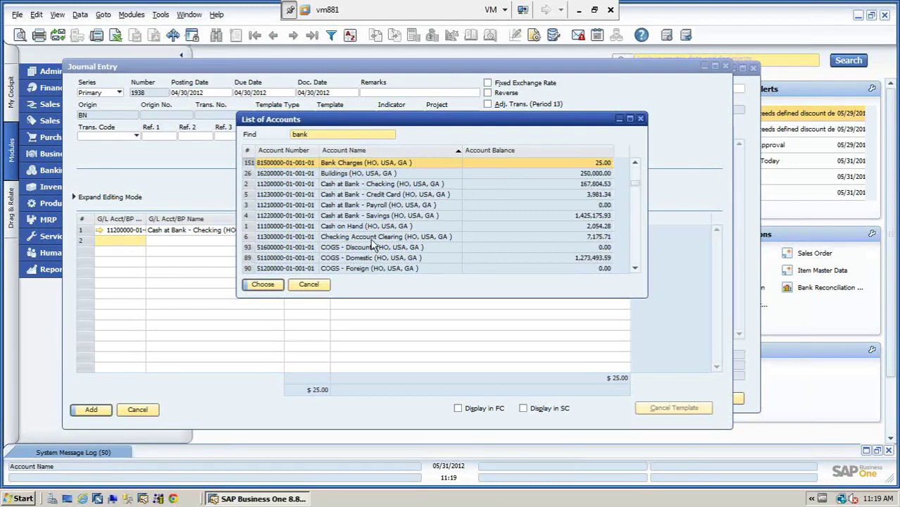
{"action": "left_click", "coordinate": [262, 284]}
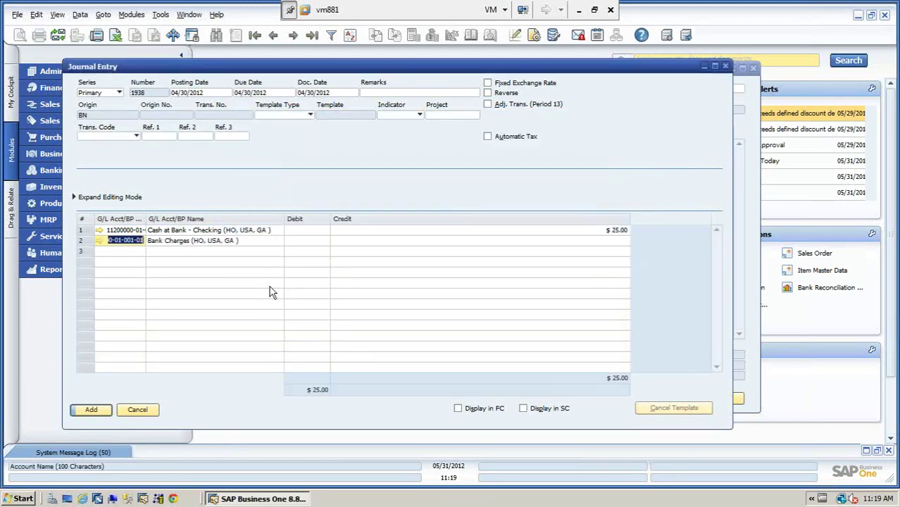
{"action": "left_click", "coordinate": [311, 241]}
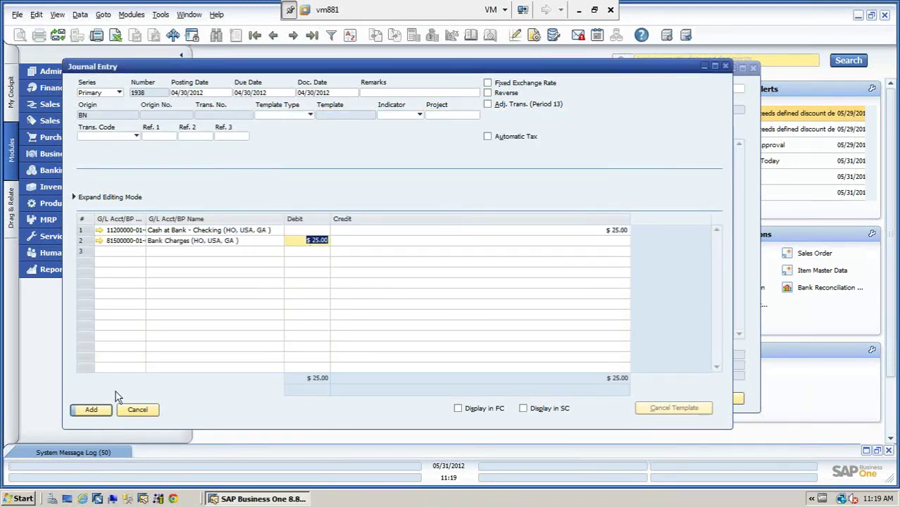
{"action": "left_click", "coordinate": [92, 409]}
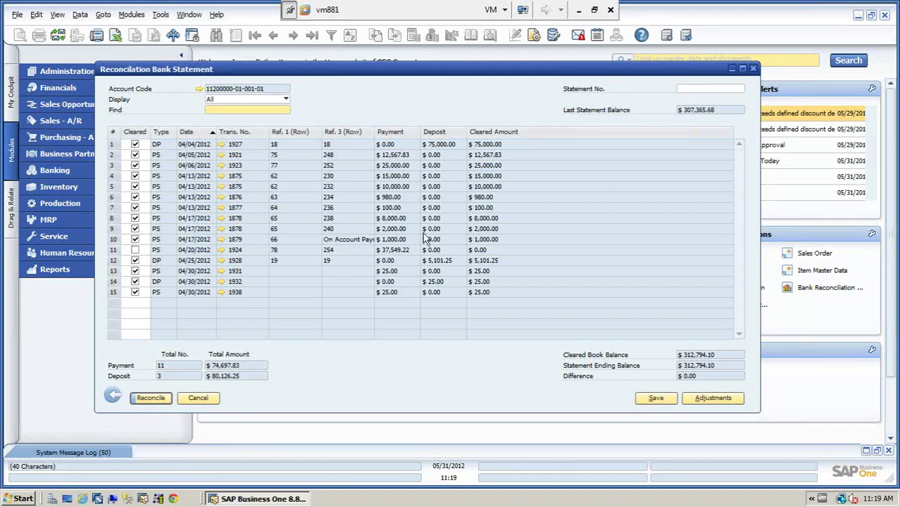
Step: Keep the display at All, set the statement number to 04302012, reconcile the statement, and dismiss the empty selection criteria
{"action": "left_click", "coordinate": [286, 100]}
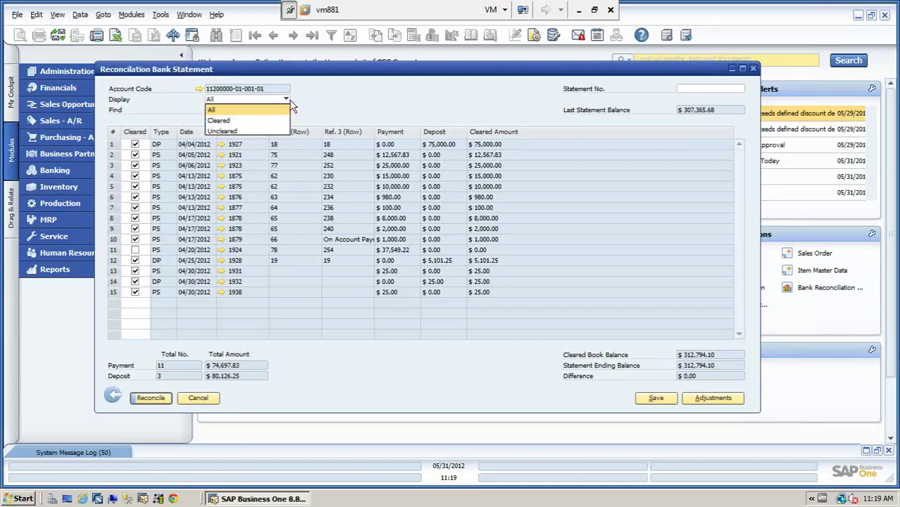
{"action": "left_click", "coordinate": [219, 111]}
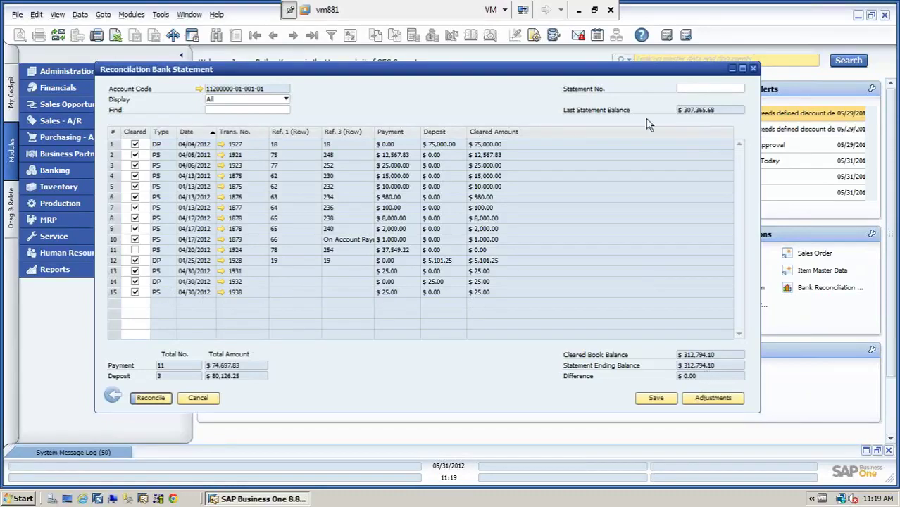
{"action": "left_click", "coordinate": [696, 91]}
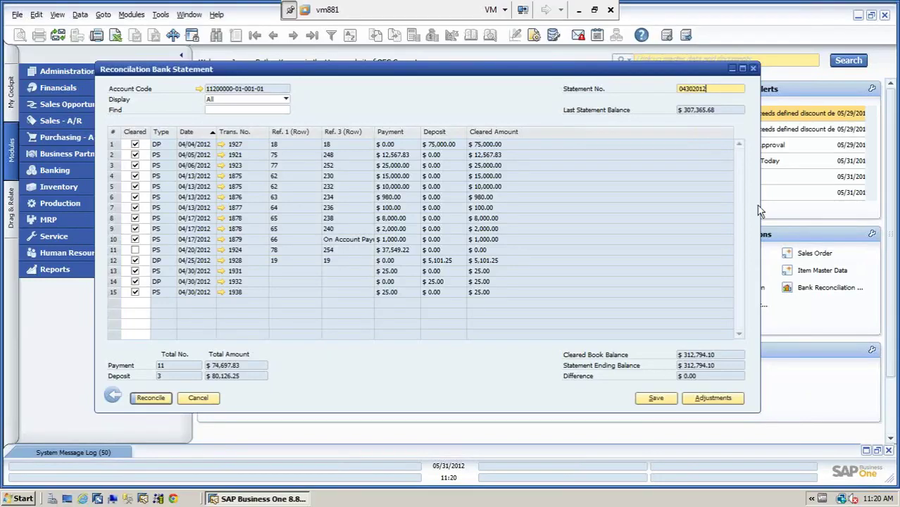
{"action": "left_click", "coordinate": [151, 399]}
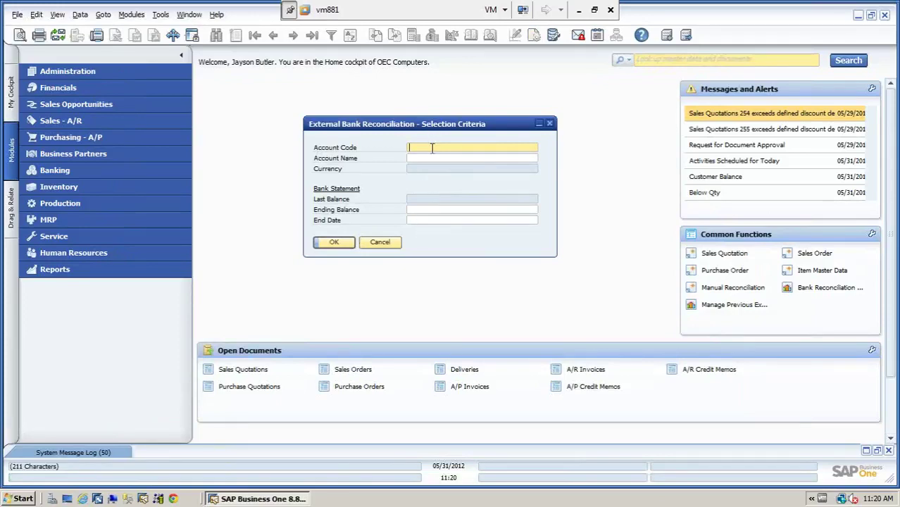
{"action": "left_click", "coordinate": [380, 243]}
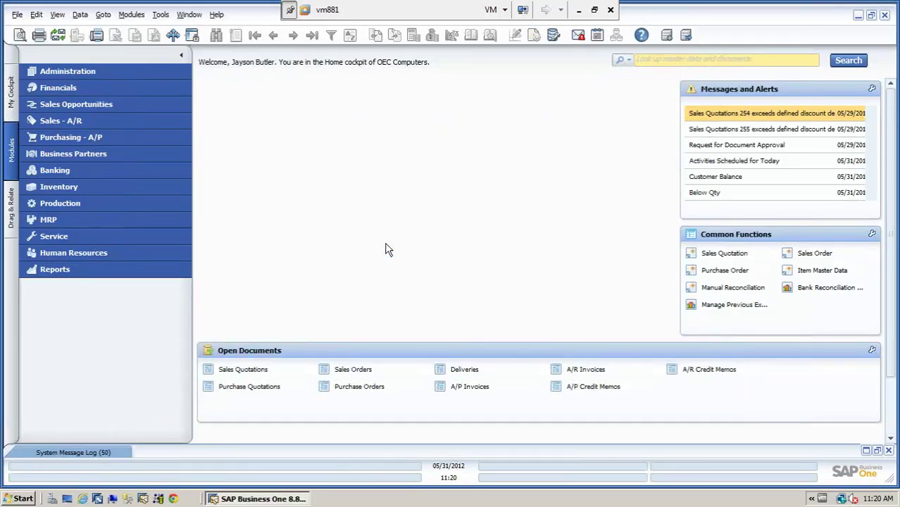
Step: Generate the Bank Reconciliation Report for Cash at Bank - Checking (HO, USA, GA) and reconciliation 5 - 20120430
{"action": "left_click", "coordinate": [814, 287]}
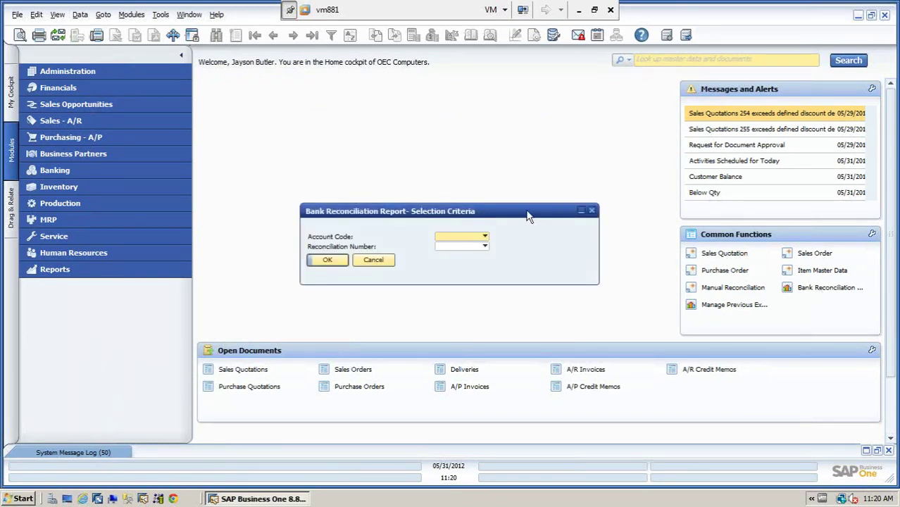
{"action": "left_click_drag", "start_coordinate": [527, 211], "coordinate": [510, 117]}
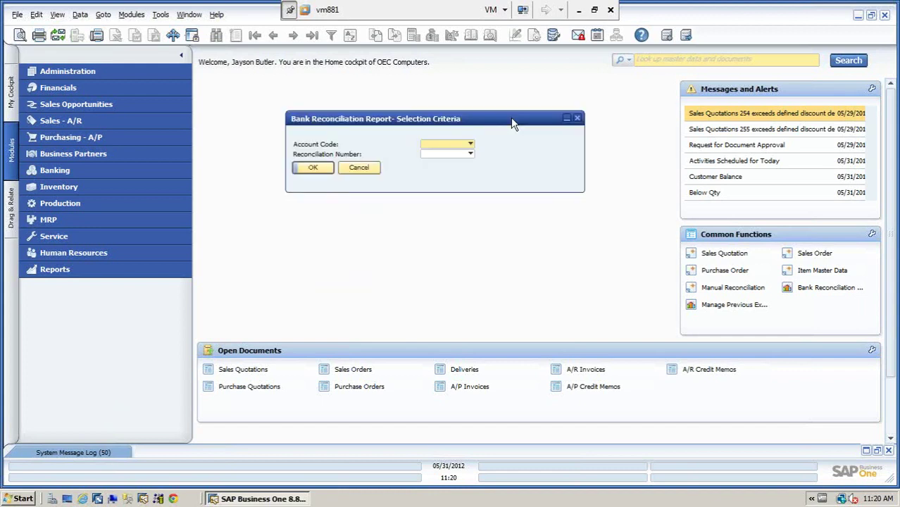
{"action": "left_click", "coordinate": [470, 144]}
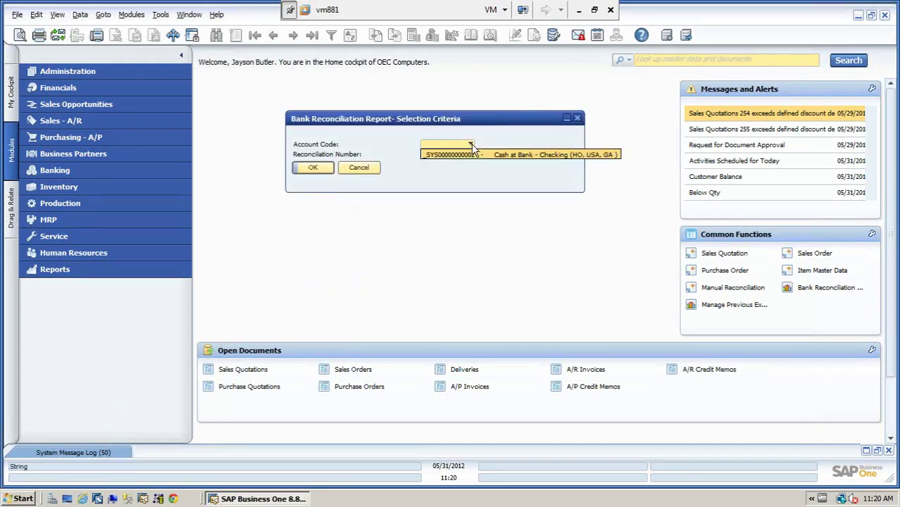
{"action": "left_click", "coordinate": [516, 155]}
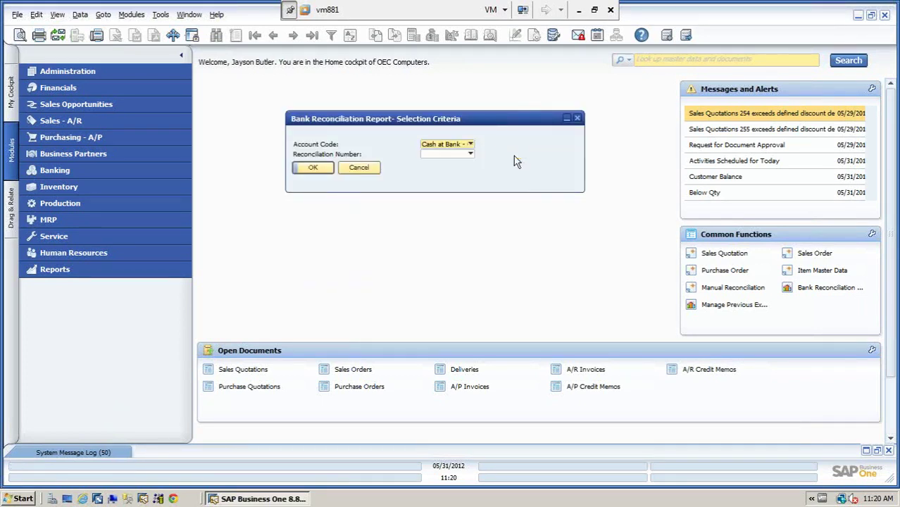
{"action": "left_click", "coordinate": [470, 154]}
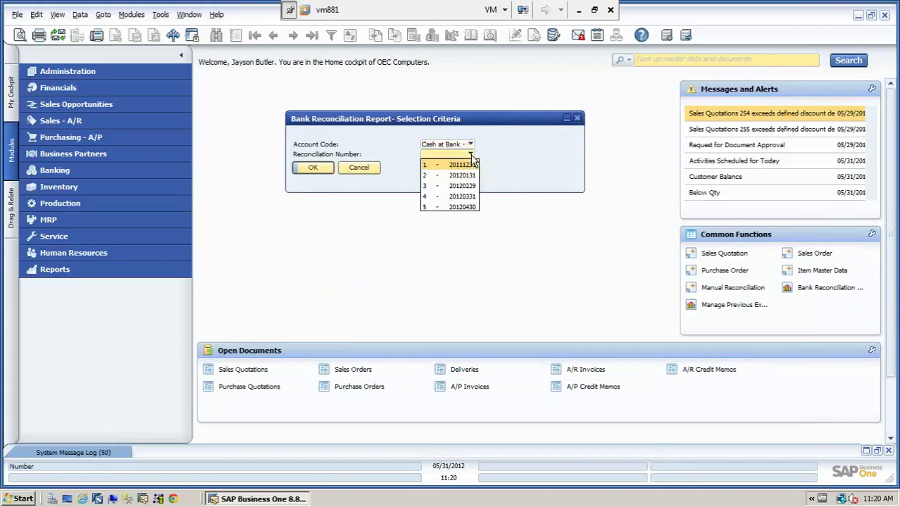
{"action": "left_click", "coordinate": [464, 208]}
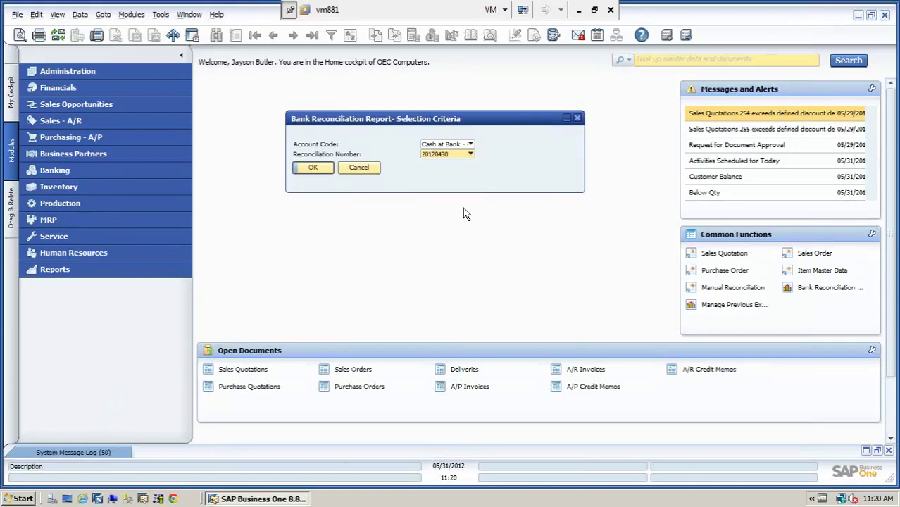
{"action": "left_click", "coordinate": [316, 169]}
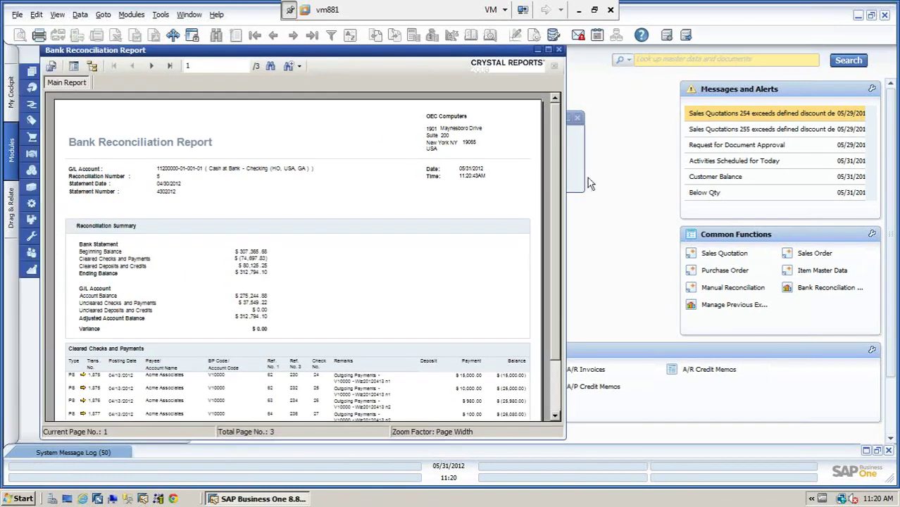
Step: Widen the Bank Reconciliation Report and review its header, reconciliation summary, and cleared checks and payments on page 1
{"action": "left_click_drag", "start_coordinate": [567, 169], "coordinate": [745, 166]}
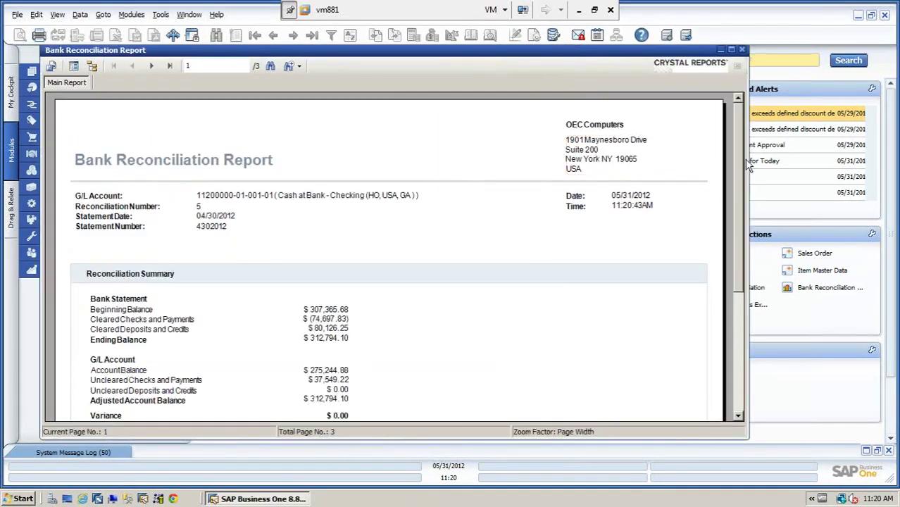
{"action": "left_click_drag", "start_coordinate": [748, 163], "coordinate": [849, 161]}
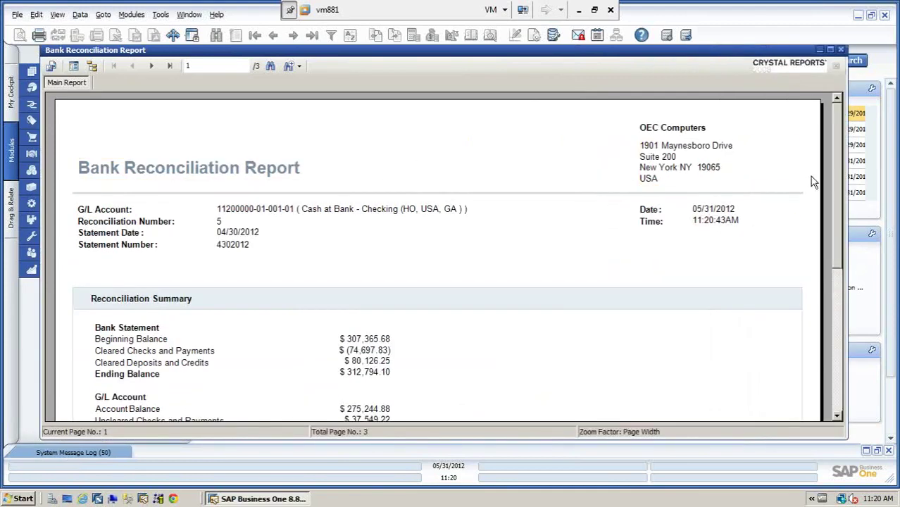
{"action": "left_click", "coordinate": [714, 212]}
{"action": "left_click", "coordinate": [718, 223]}
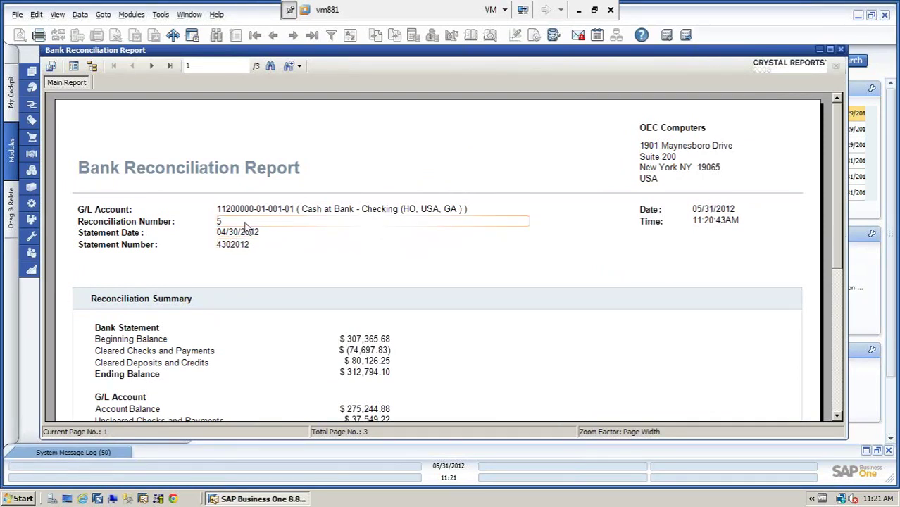
{"action": "left_click_drag", "start_coordinate": [839, 224], "coordinate": [848, 247]}
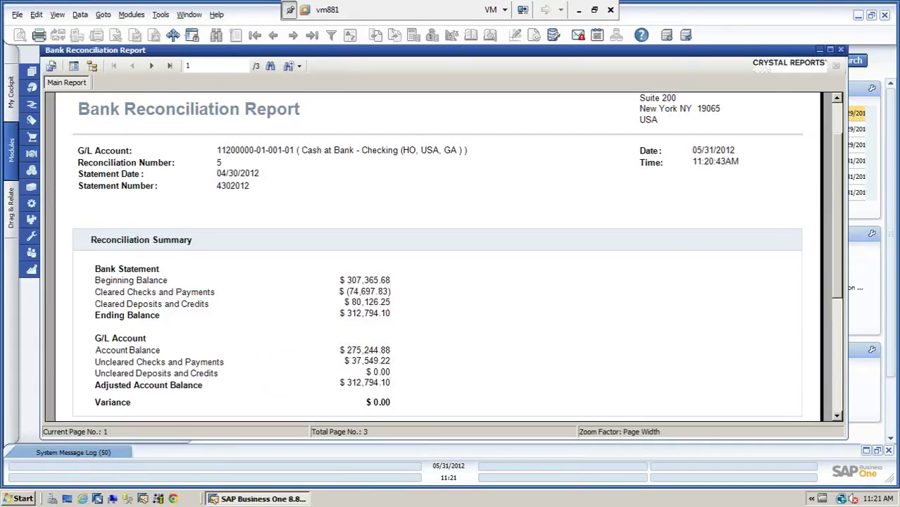
{"action": "left_click_drag", "start_coordinate": [837, 232], "coordinate": [846, 342]}
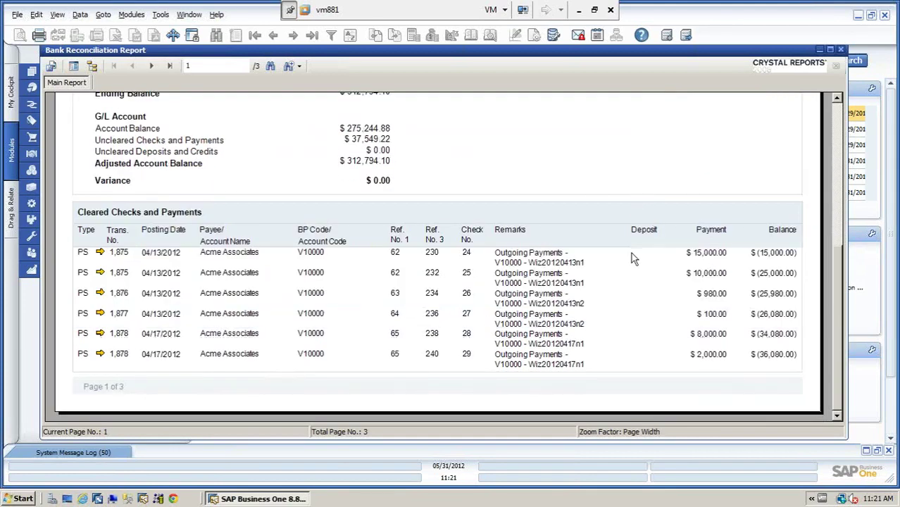
Step: Look through pages 2 and 3 of the report, including uncleared payments, and close the report and its selection criteria
{"action": "left_click", "coordinate": [154, 67]}
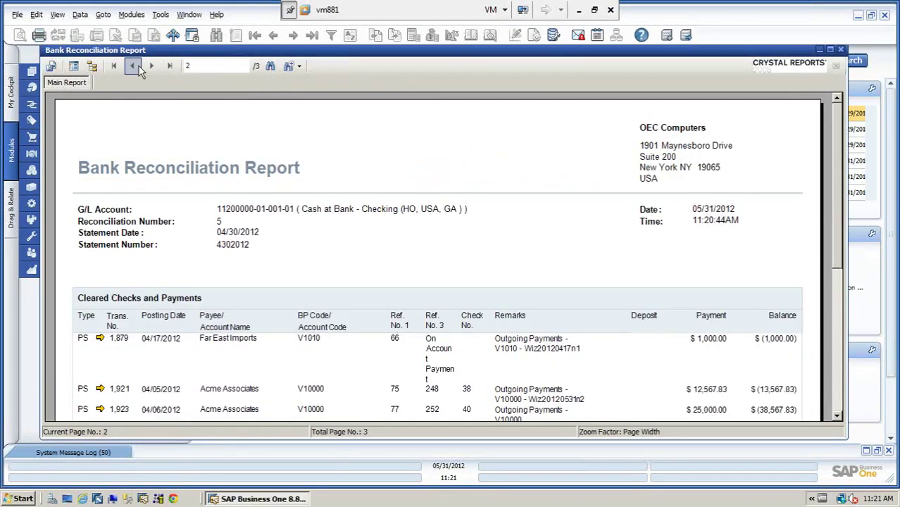
{"action": "left_click", "coordinate": [169, 66]}
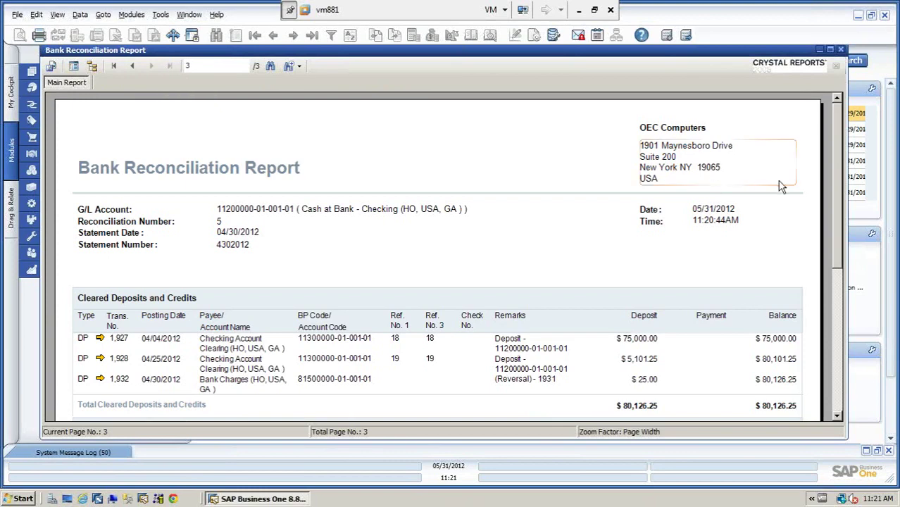
{"action": "left_click_drag", "start_coordinate": [838, 192], "coordinate": [849, 296]}
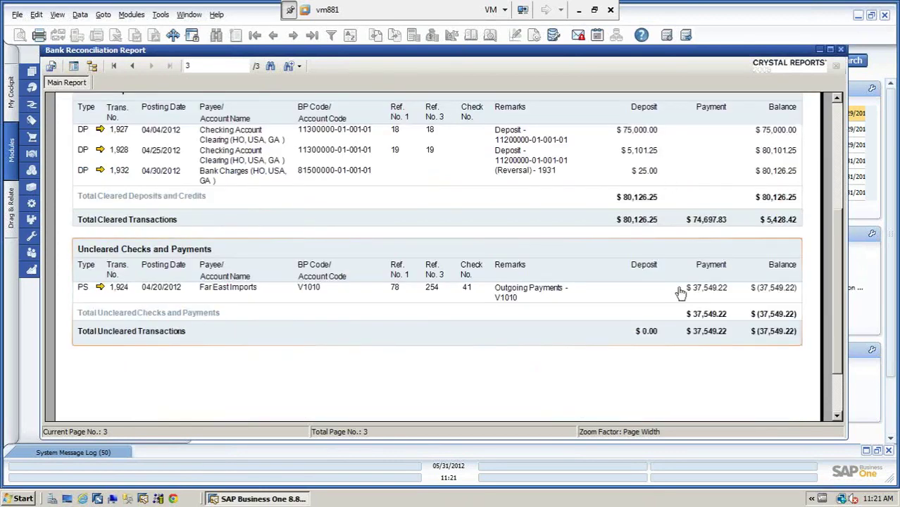
{"action": "left_click", "coordinate": [529, 247]}
{"action": "left_click", "coordinate": [842, 50]}
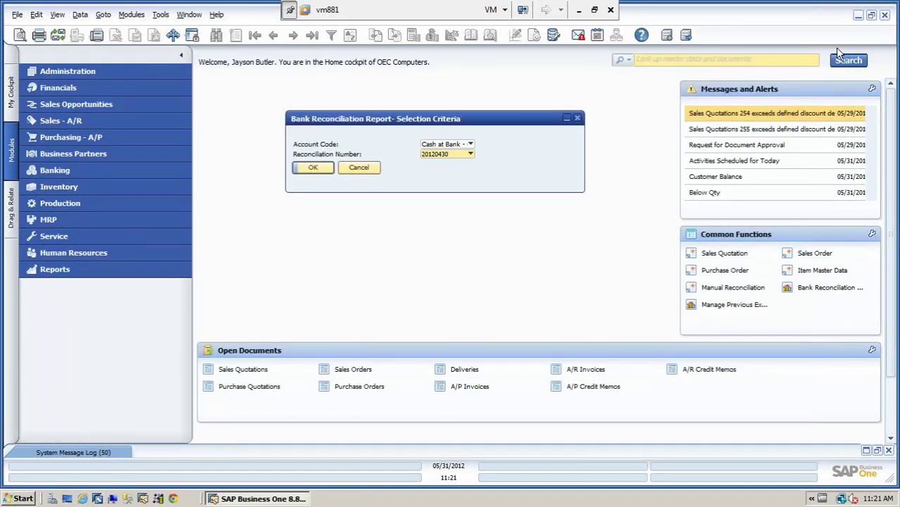
{"action": "left_click", "coordinate": [359, 168]}
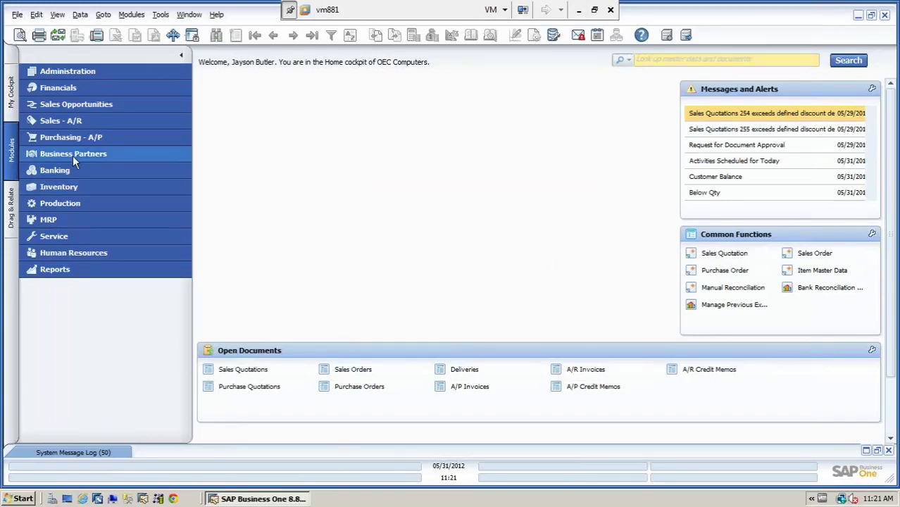
Step: Show the Banking reconciliation functions and generate the Bank Reconciliation Report again for Cash at Bank - Checking, reconciliation 5 - 20120430
{"action": "left_click", "coordinate": [61, 171]}
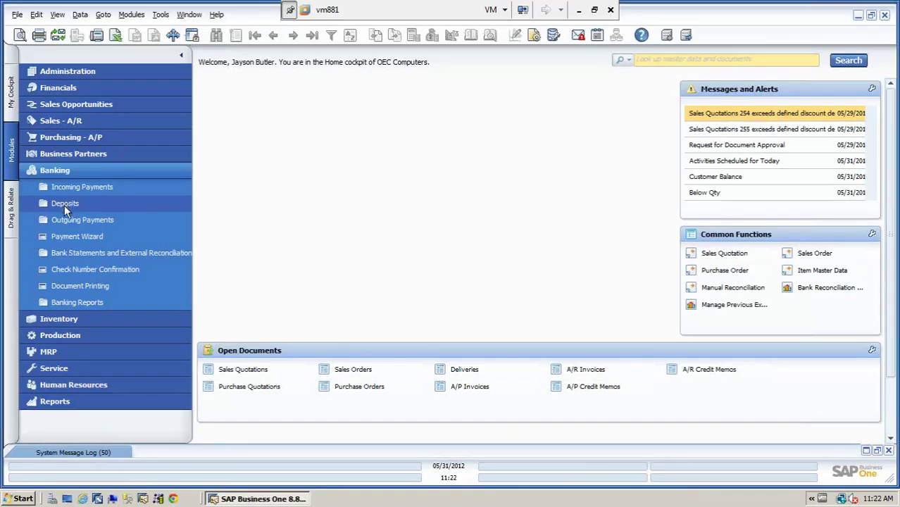
{"action": "left_click", "coordinate": [85, 252]}
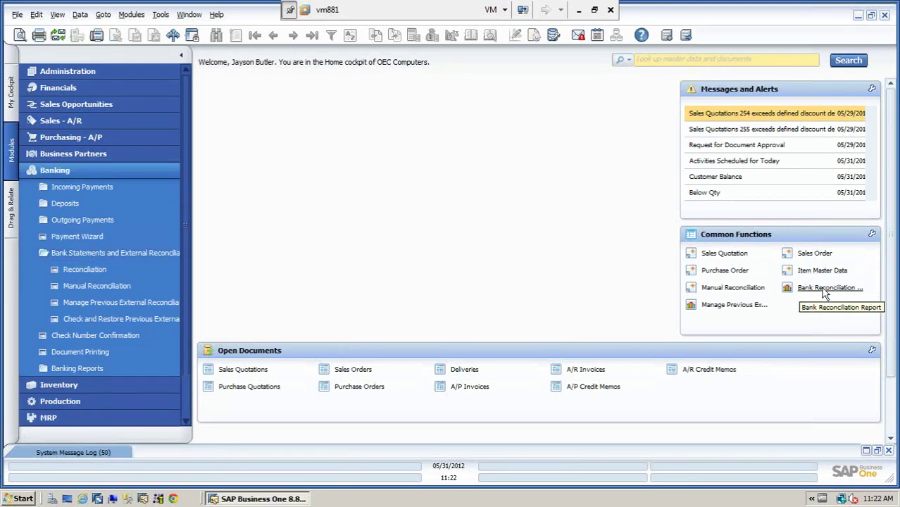
{"action": "left_click", "coordinate": [824, 289]}
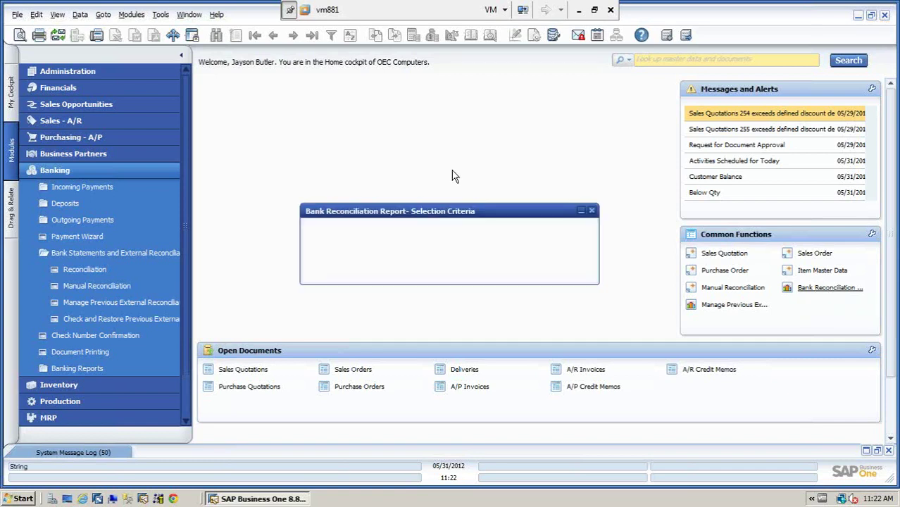
{"action": "left_click_drag", "start_coordinate": [454, 211], "coordinate": [416, 88]}
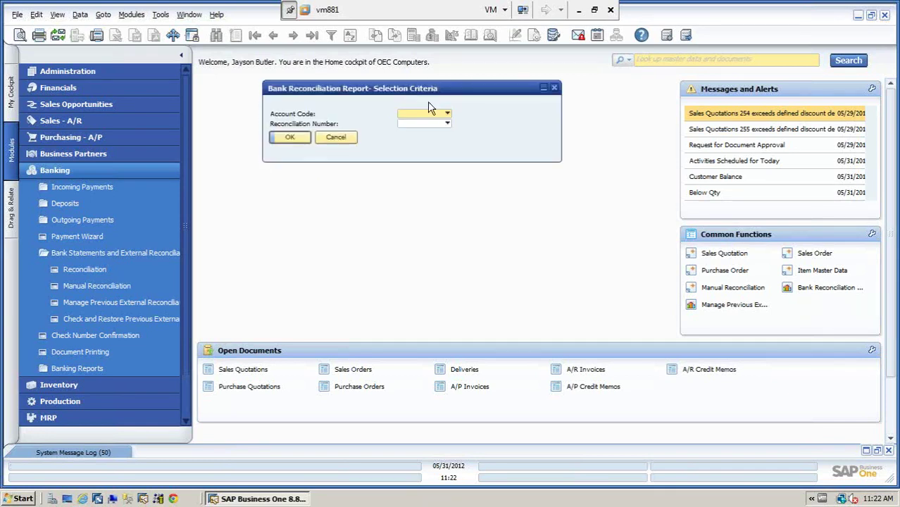
{"action": "left_click", "coordinate": [448, 114]}
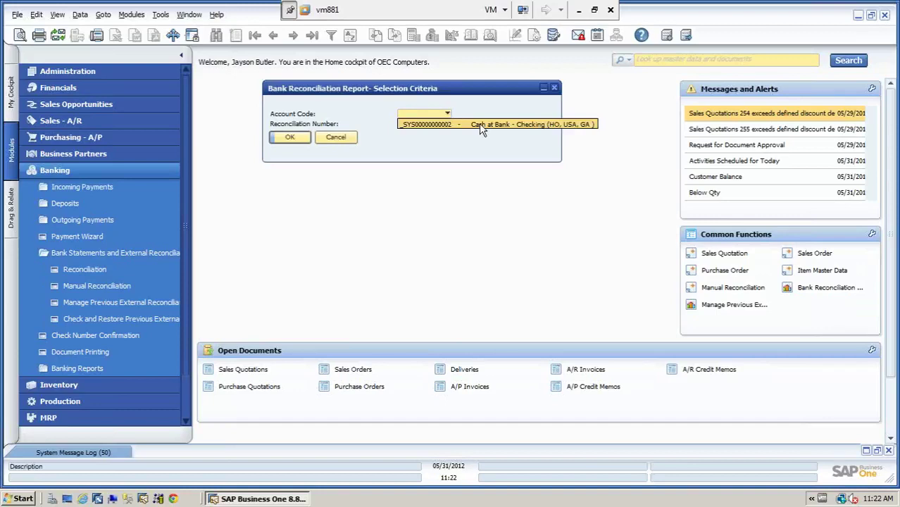
{"action": "left_click", "coordinate": [479, 124]}
{"action": "left_click", "coordinate": [448, 124]}
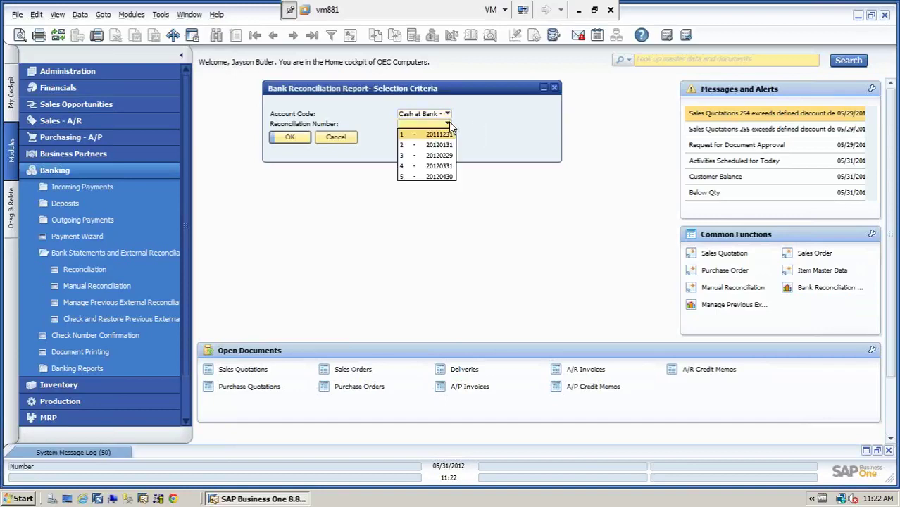
{"action": "left_click", "coordinate": [436, 177]}
{"action": "left_click", "coordinate": [290, 138]}
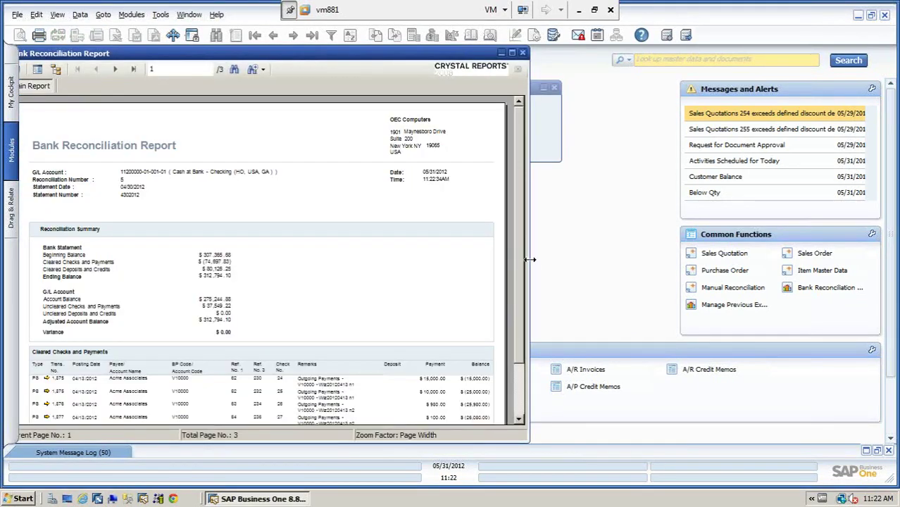
Step: Check the summary on page 1 and the cleared and uncleared transactions on page 3, and close the report and its selection criteria
{"action": "left_click_drag", "start_coordinate": [529, 259], "coordinate": [828, 260]}
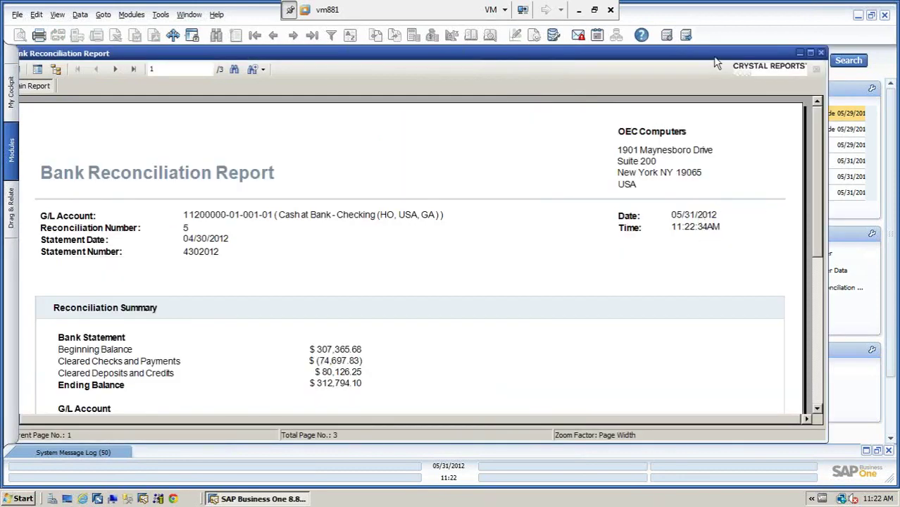
{"action": "left_click_drag", "start_coordinate": [816, 204], "coordinate": [817, 260]}
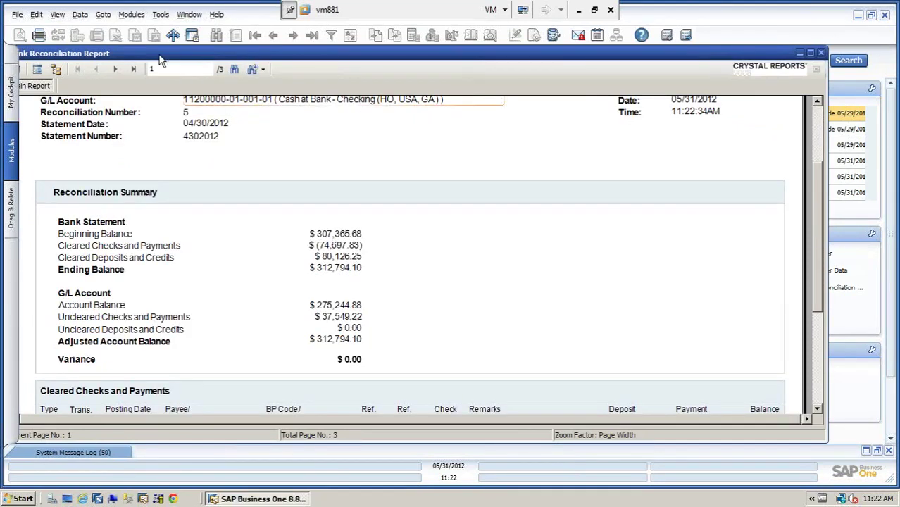
{"action": "left_click", "coordinate": [133, 68]}
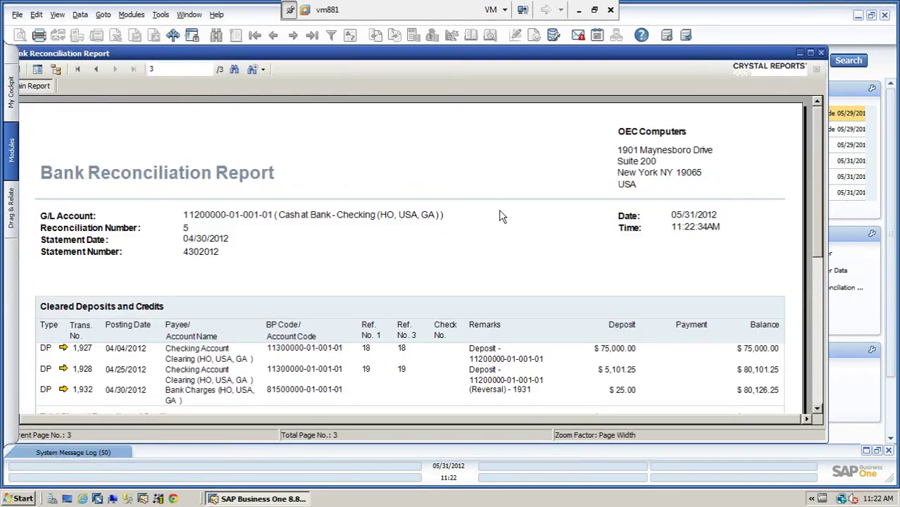
{"action": "left_click_drag", "start_coordinate": [814, 211], "coordinate": [825, 290]}
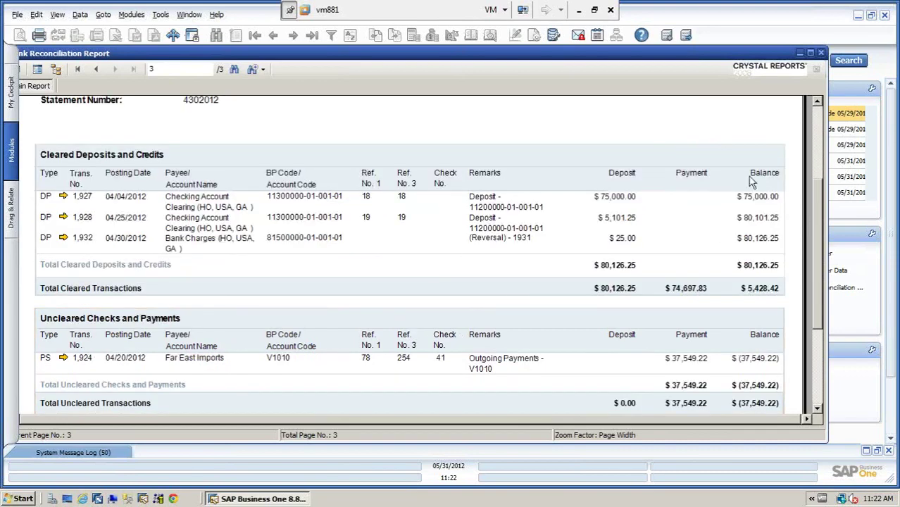
{"action": "left_click", "coordinate": [822, 54]}
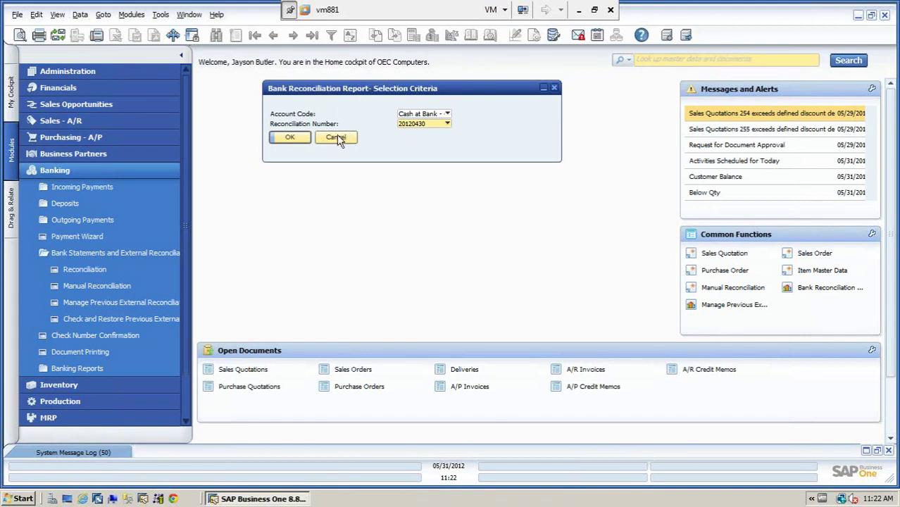
{"action": "left_click", "coordinate": [337, 138]}
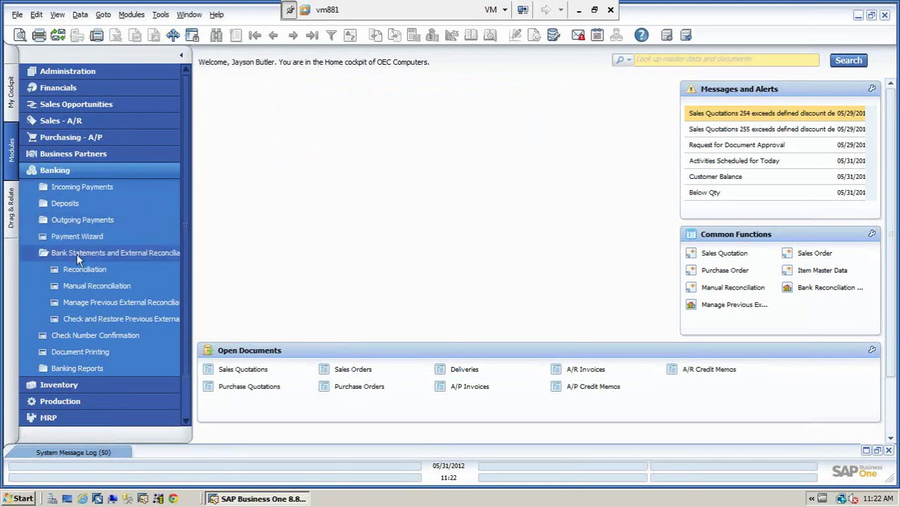
Step: Open a manual reconciliation for Cash at Bank - Checking (HO, USA, GA) with ending balance 1 and end date 05/30/2012
{"action": "left_click", "coordinate": [87, 284]}
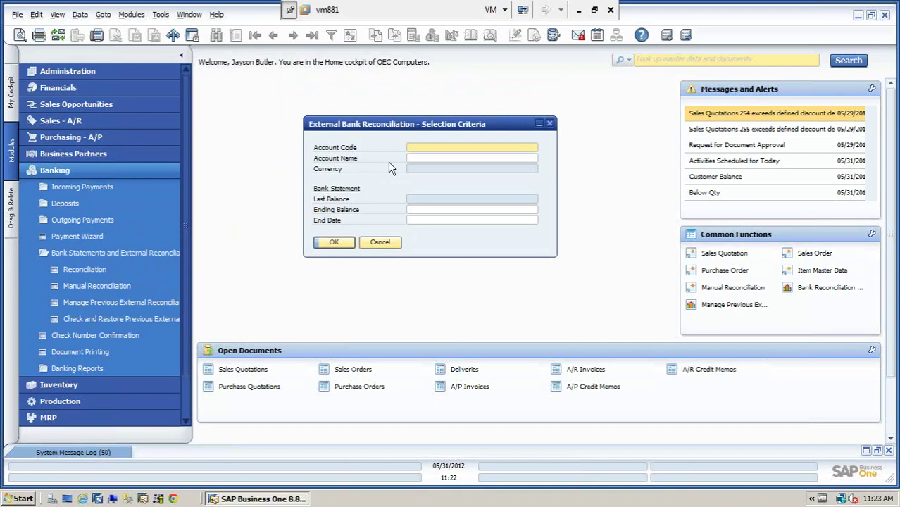
{"action": "key", "text": "Tab"}
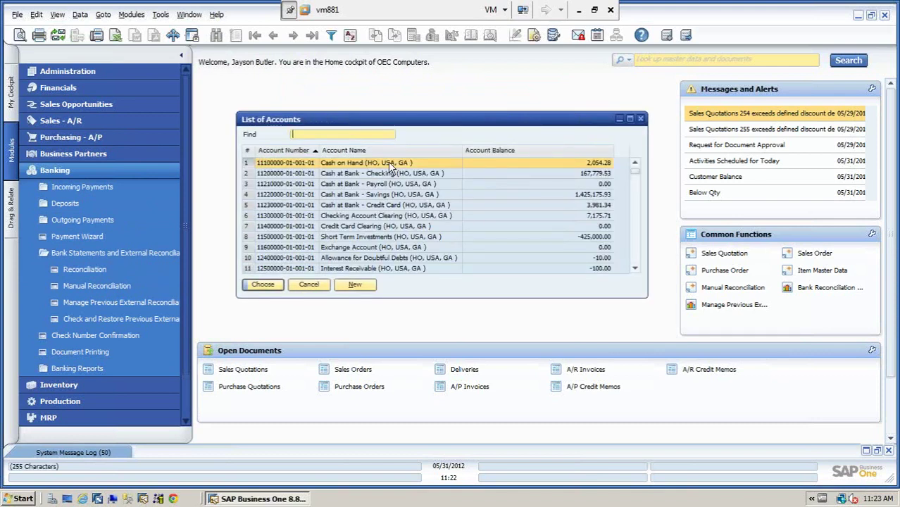
{"action": "left_click", "coordinate": [341, 173]}
{"action": "left_click", "coordinate": [263, 283]}
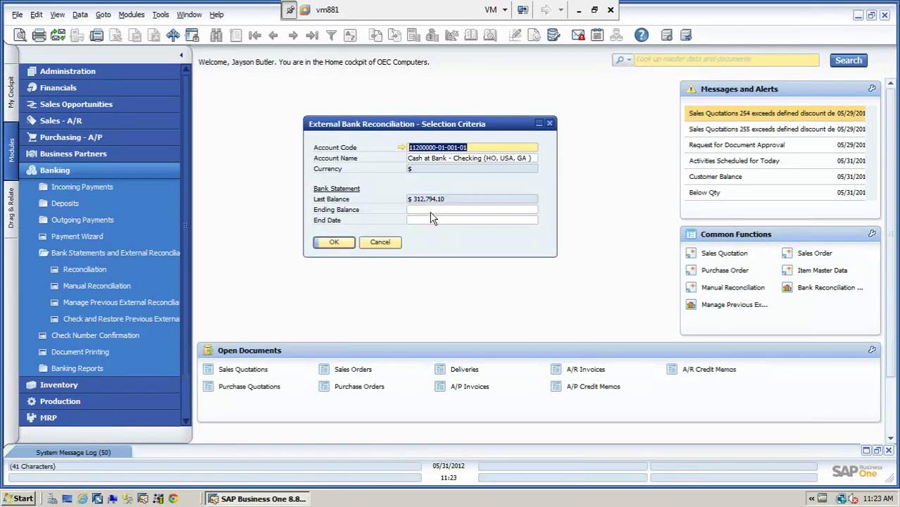
{"action": "left_click", "coordinate": [441, 209]}
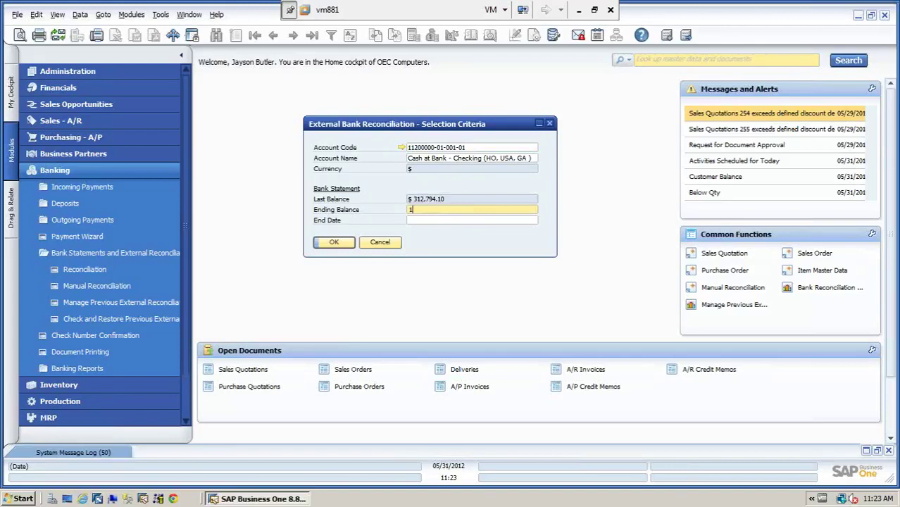
{"action": "type", "text": "1"}
{"action": "left_click", "coordinate": [433, 221]}
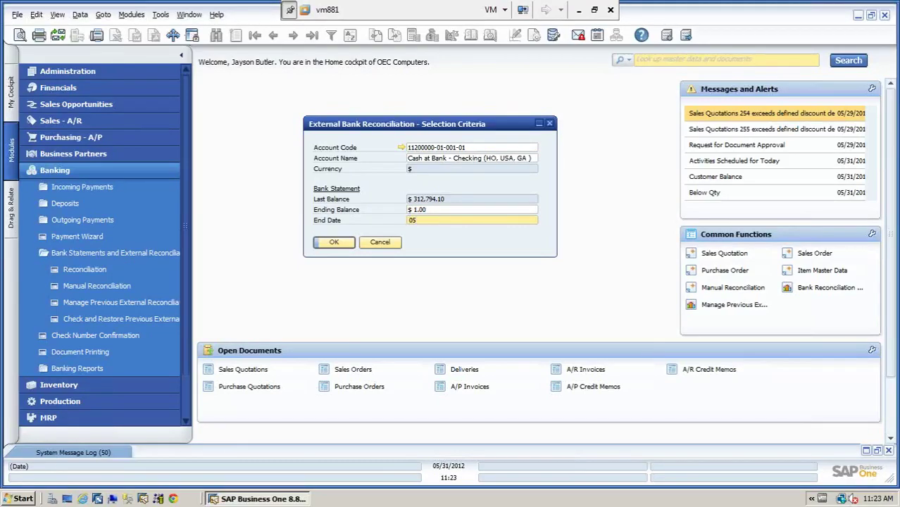
{"action": "key", "text": "Tab"}
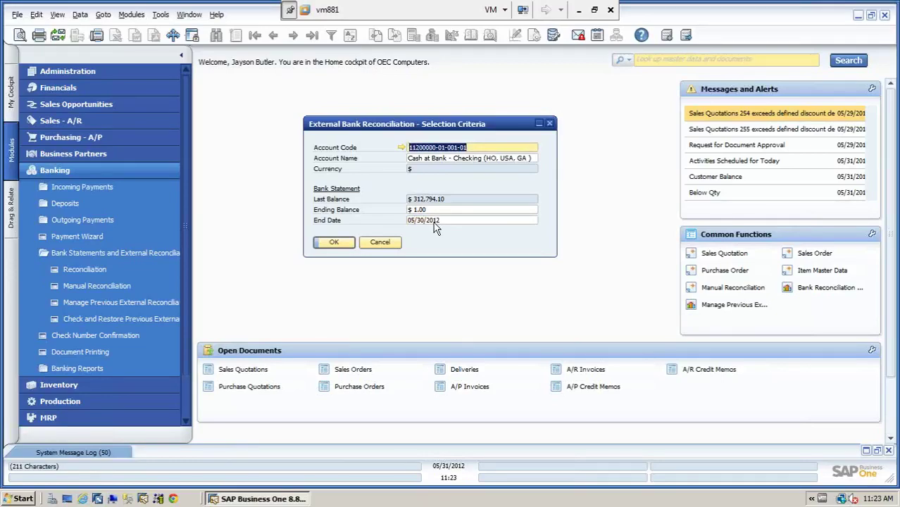
{"action": "left_click", "coordinate": [341, 243]}
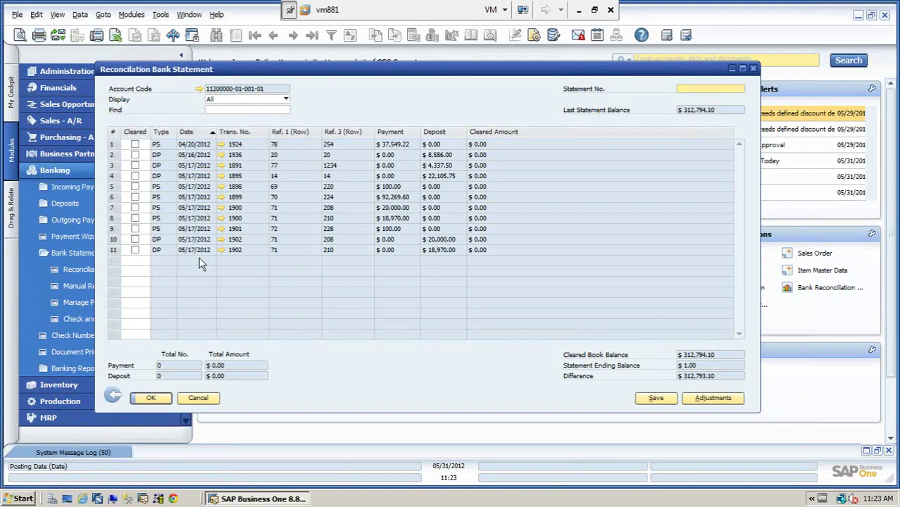
Step: Mark transactions 1924, 1936 and 1895 as cleared, and after trying to reconcile, save the statement data and leave the statement
{"action": "left_click", "coordinate": [135, 144]}
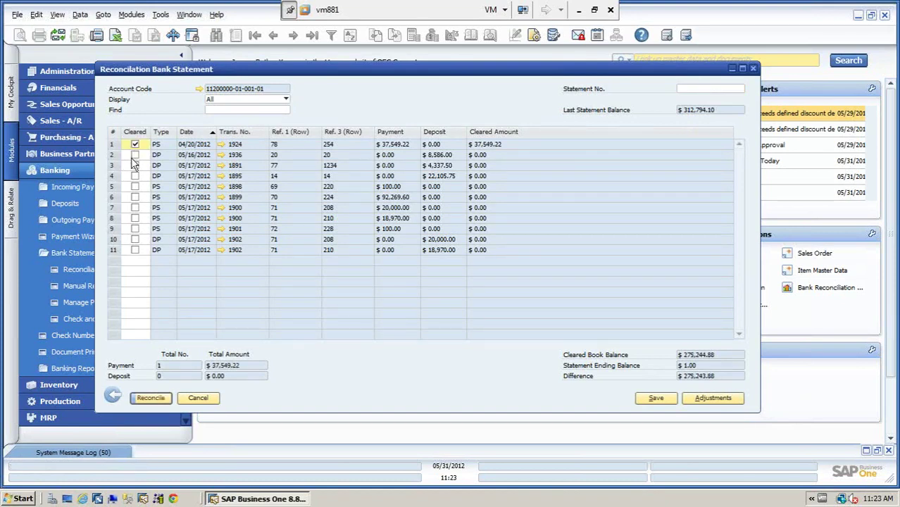
{"action": "left_click", "coordinate": [134, 154]}
{"action": "left_click", "coordinate": [135, 176]}
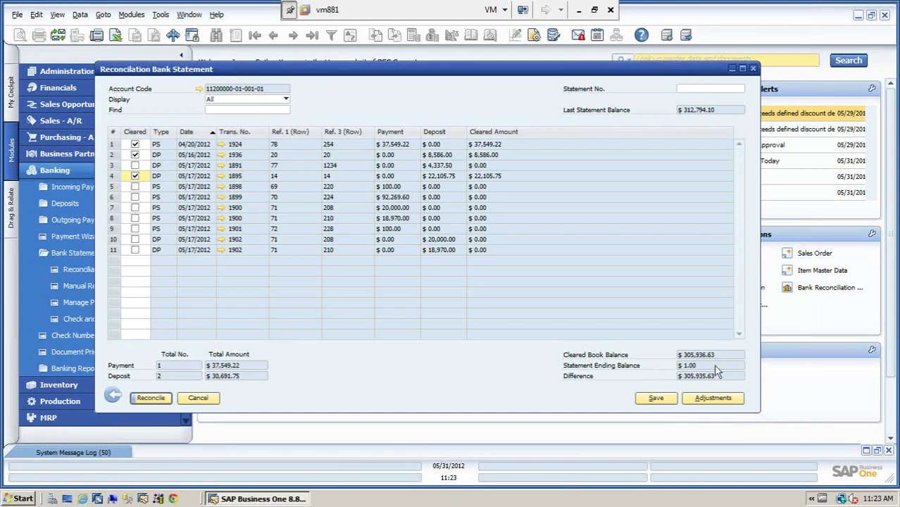
{"action": "left_click", "coordinate": [156, 399]}
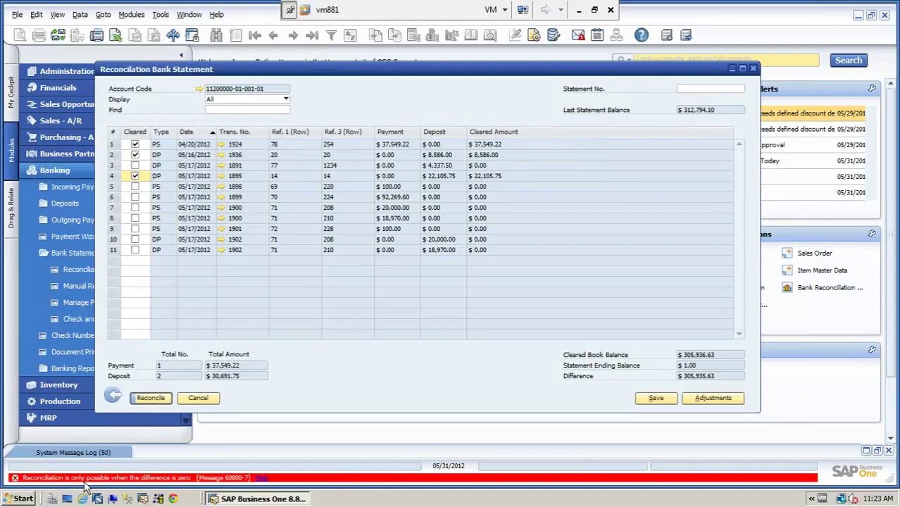
{"action": "left_click", "coordinate": [656, 399]}
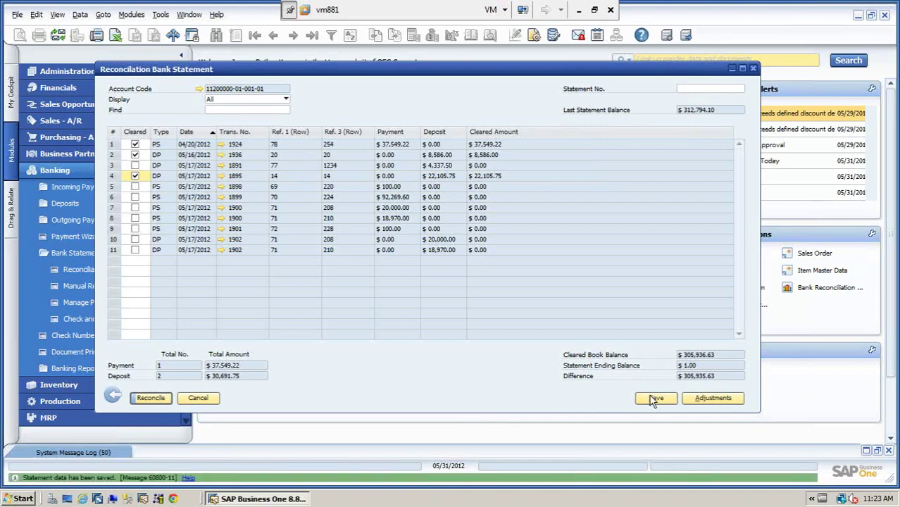
{"action": "left_click", "coordinate": [203, 399]}
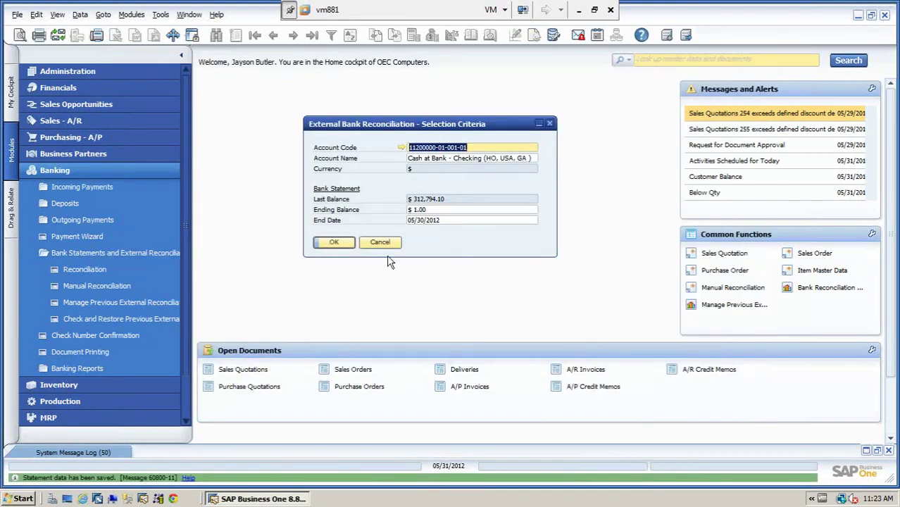
Step: Reopen the saved May statement to check its cleared transactions, and close the statement and its selection criteria
{"action": "left_click", "coordinate": [333, 244]}
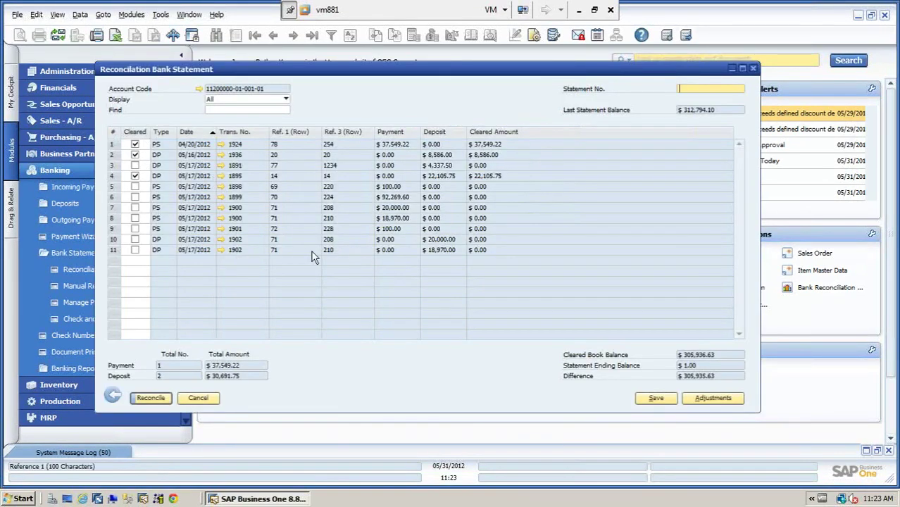
{"action": "left_click", "coordinate": [199, 398]}
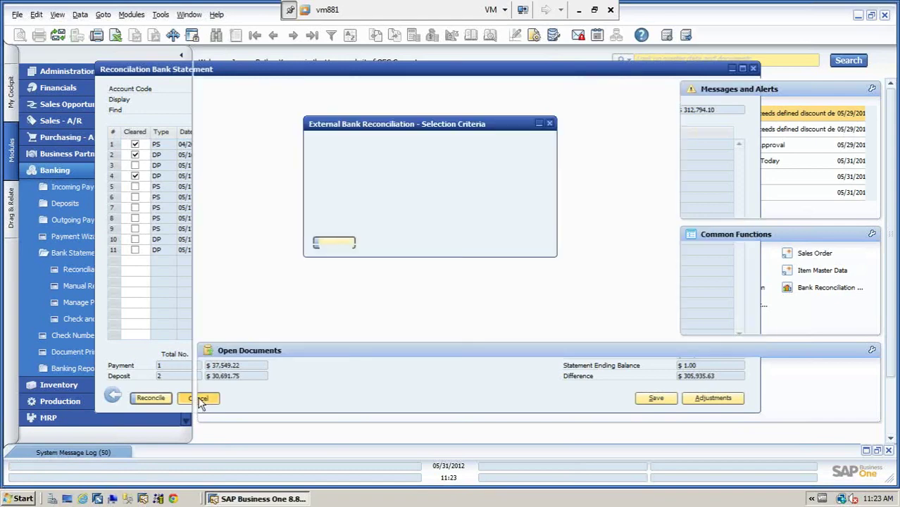
{"action": "left_click", "coordinate": [380, 243]}
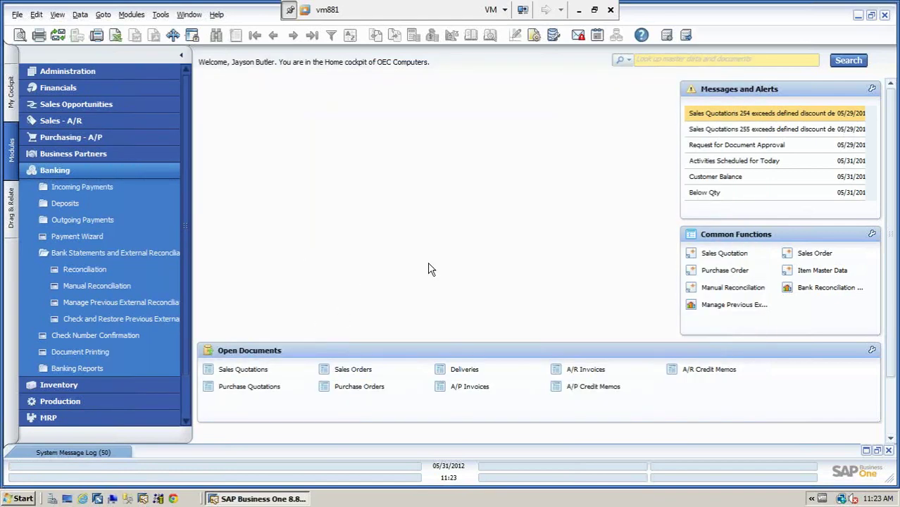
Step: Start a manual reconciliation for Cash at Bank - Checking (HO, USA, GA) and open its saved statement
{"action": "left_click", "coordinate": [757, 290]}
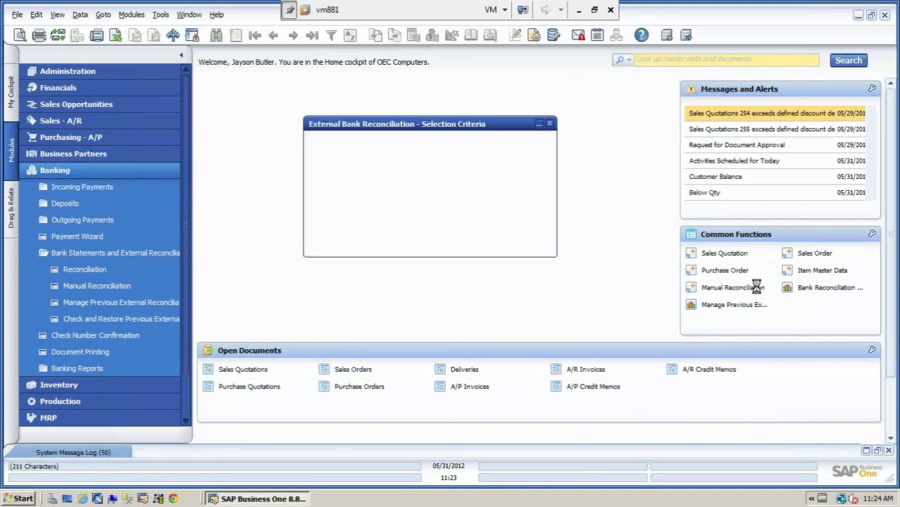
{"action": "key", "text": "Tab"}
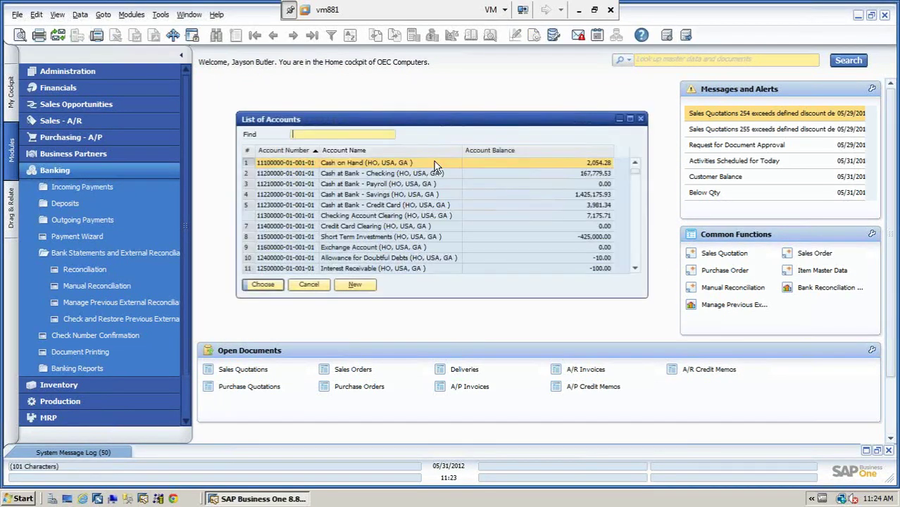
{"action": "left_click", "coordinate": [395, 176]}
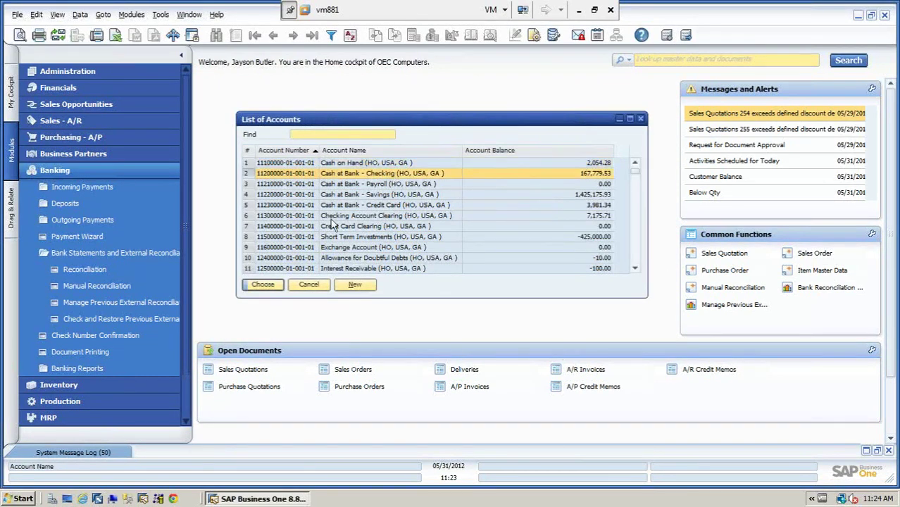
{"action": "left_click", "coordinate": [266, 285]}
{"action": "left_click", "coordinate": [335, 242]}
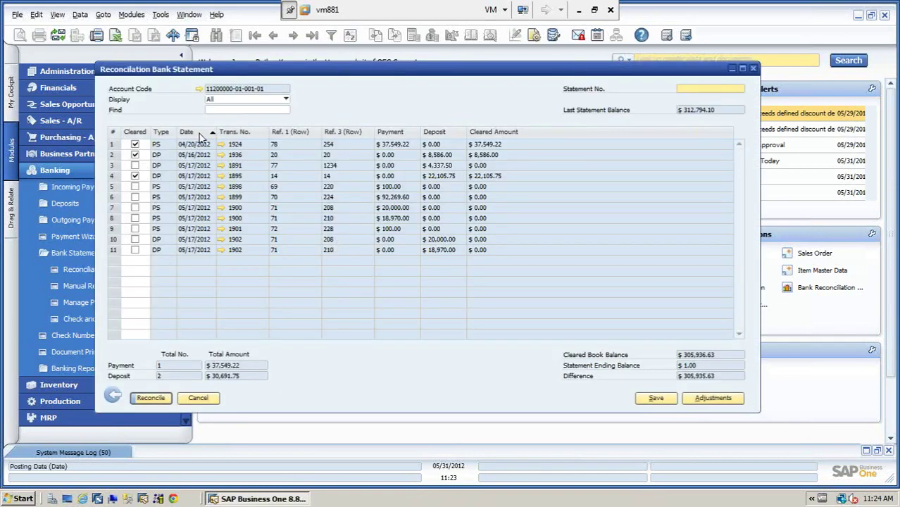
Step: Display only uncleared transactions, mark 1898 and 1899 as cleared, save the statement data and leave the reconciliation
{"action": "left_click", "coordinate": [286, 100]}
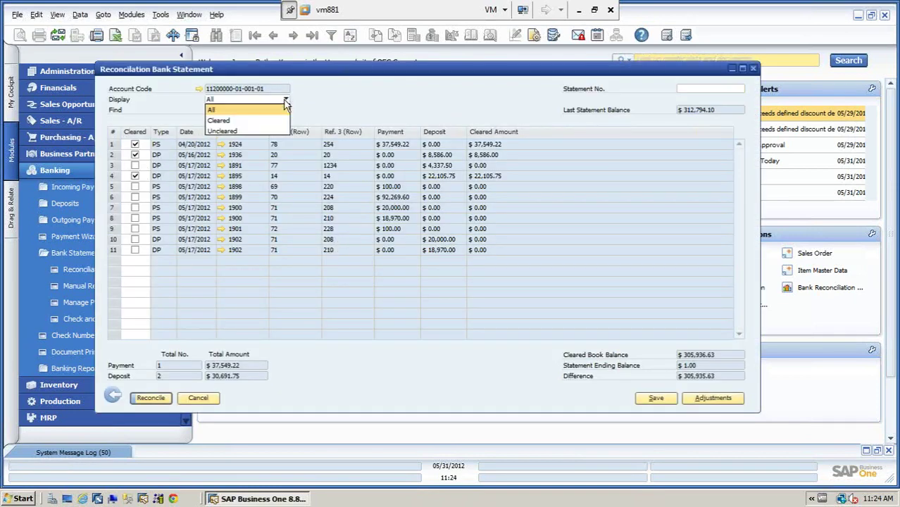
{"action": "left_click", "coordinate": [231, 131]}
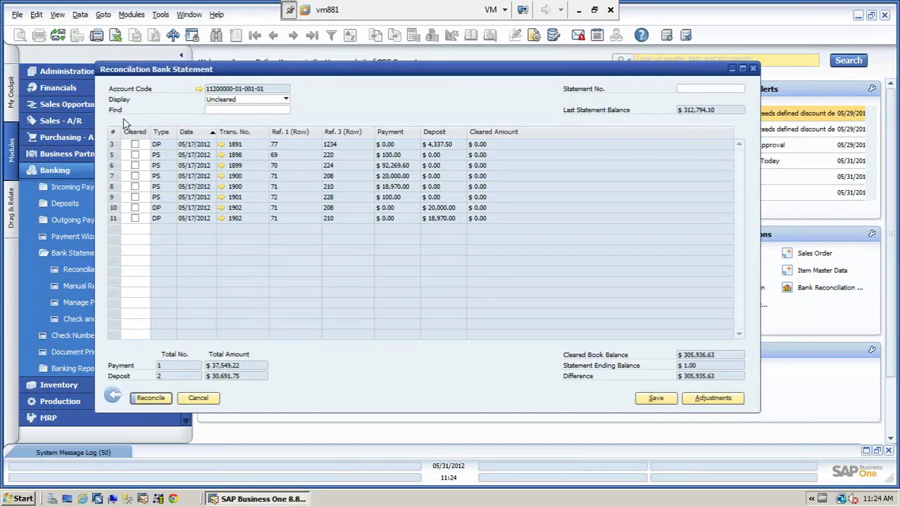
{"action": "left_click", "coordinate": [135, 155]}
{"action": "left_click", "coordinate": [135, 165]}
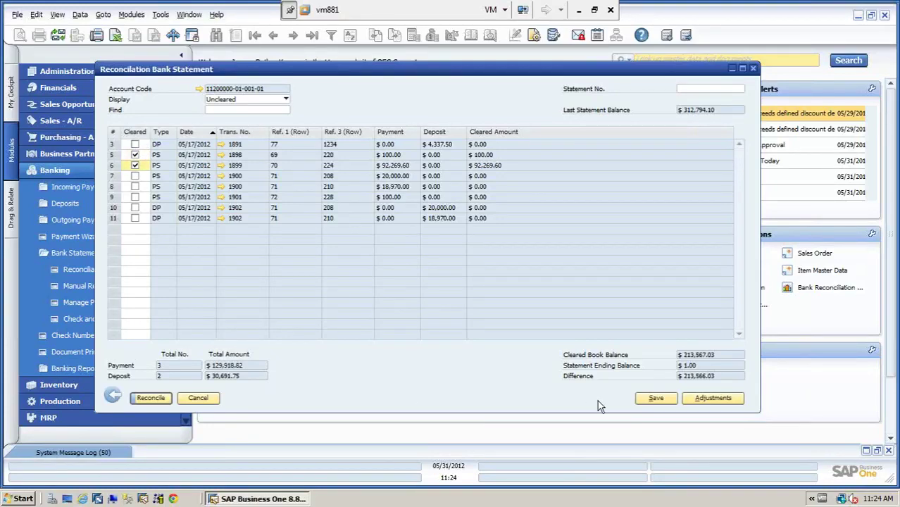
{"action": "left_click", "coordinate": [656, 398]}
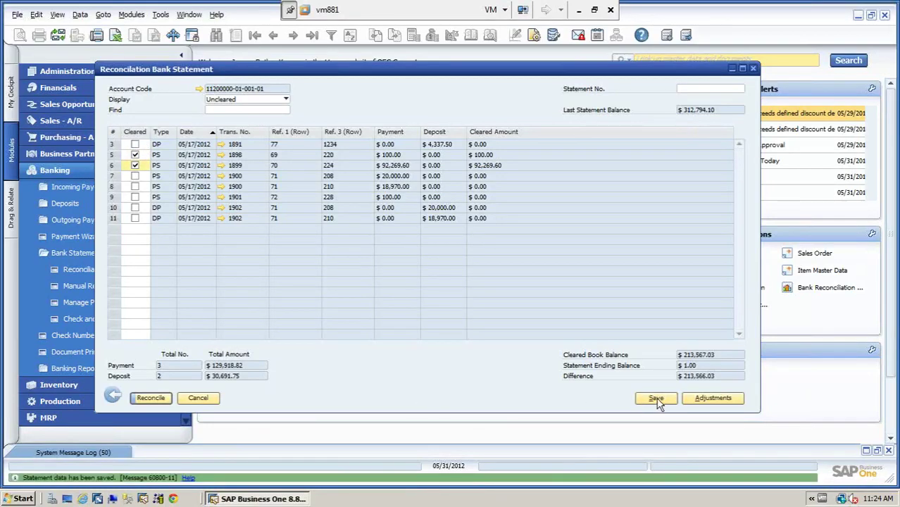
{"action": "left_click", "coordinate": [203, 401]}
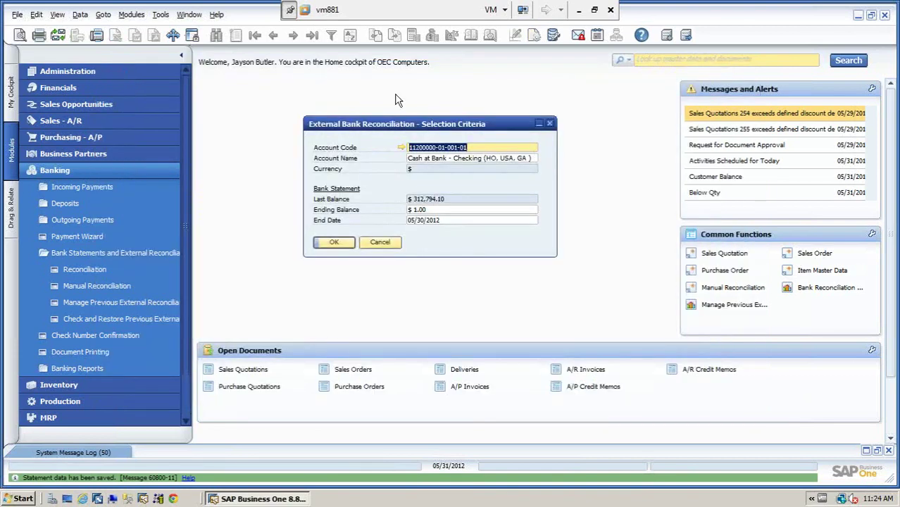
{"action": "left_click", "coordinate": [379, 243]}
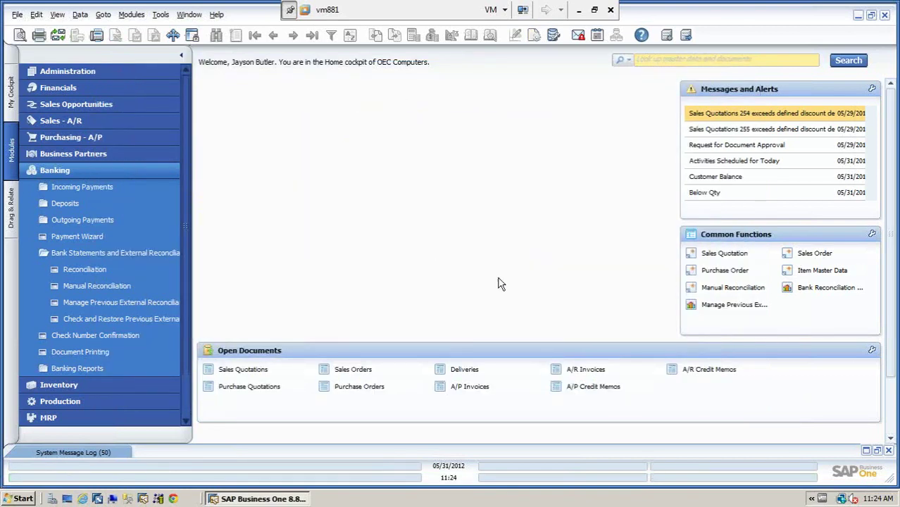
Step: Generate the Bank Reconciliation Report for Cash at Bank - Checking (HO, USA, GA), reconciliation 5 - 20120430
{"action": "left_click", "coordinate": [809, 290]}
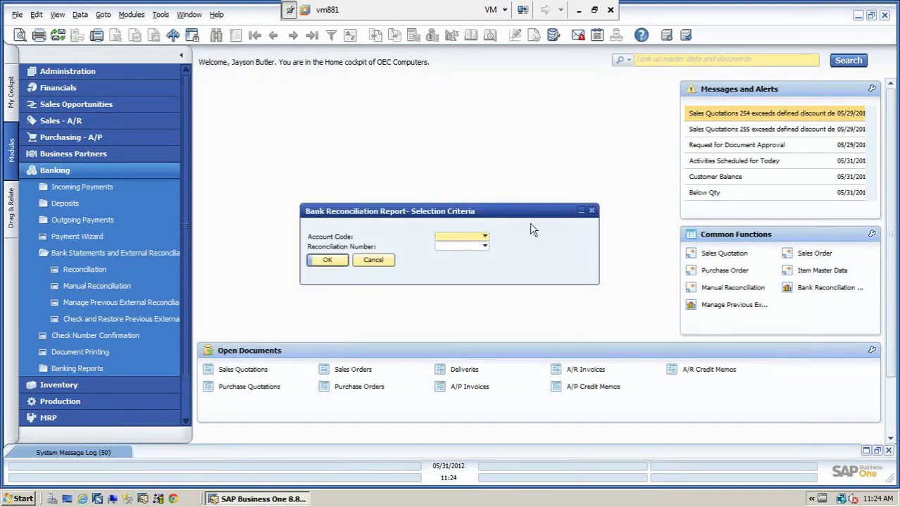
{"action": "left_click", "coordinate": [485, 238]}
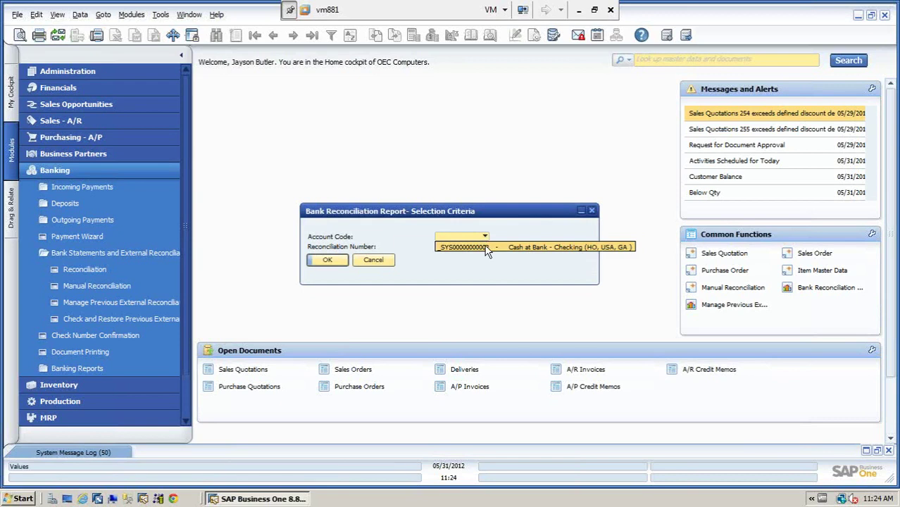
{"action": "left_click", "coordinate": [485, 247]}
{"action": "left_click", "coordinate": [485, 248]}
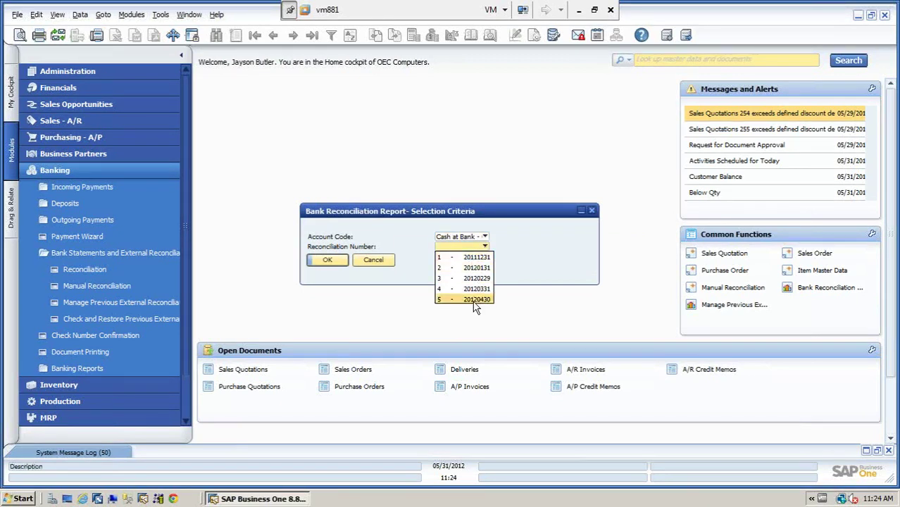
{"action": "left_click", "coordinate": [474, 301]}
{"action": "left_click", "coordinate": [333, 260]}
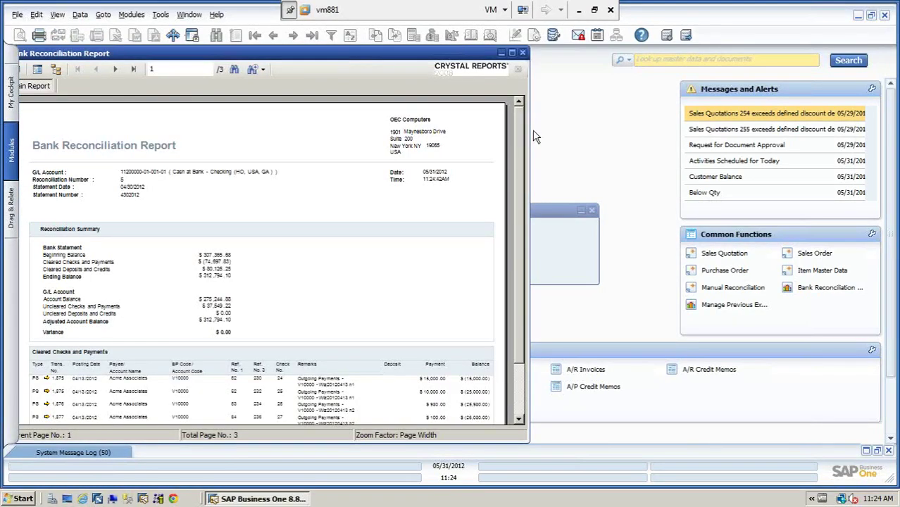
Step: Enlarge the report, check the reconciliation summary and cleared payments on page 1, and close the report and its selection criteria
{"action": "left_click_drag", "start_coordinate": [527, 136], "coordinate": [672, 250]}
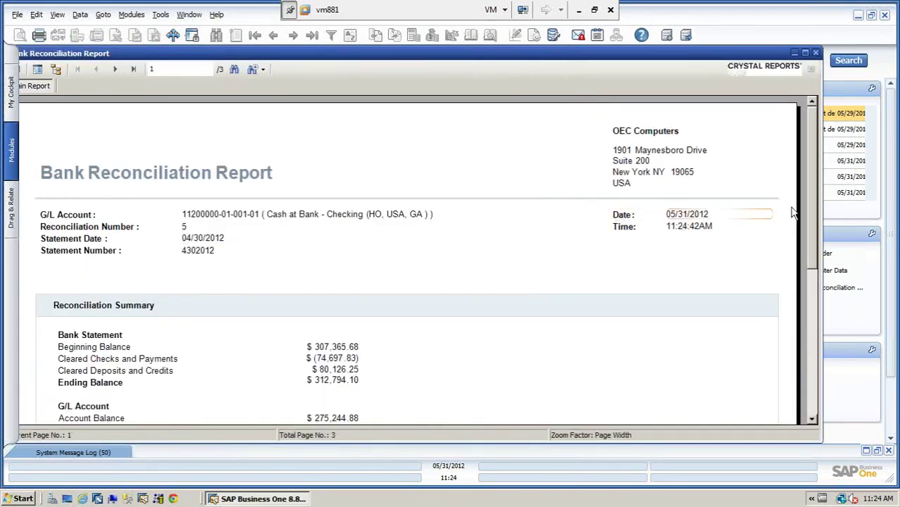
{"action": "scroll", "coordinate": [809, 211], "scroll_direction": "down", "scroll_amount": 5}
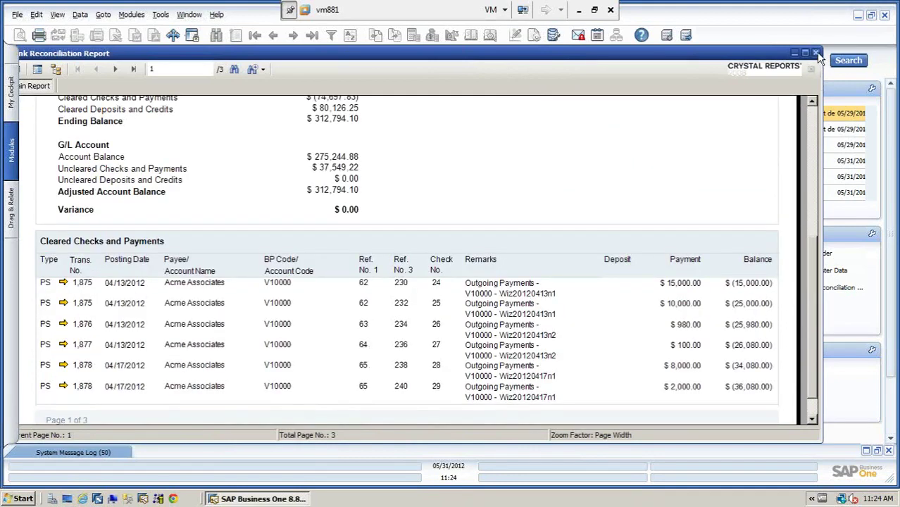
{"action": "left_click", "coordinate": [815, 53]}
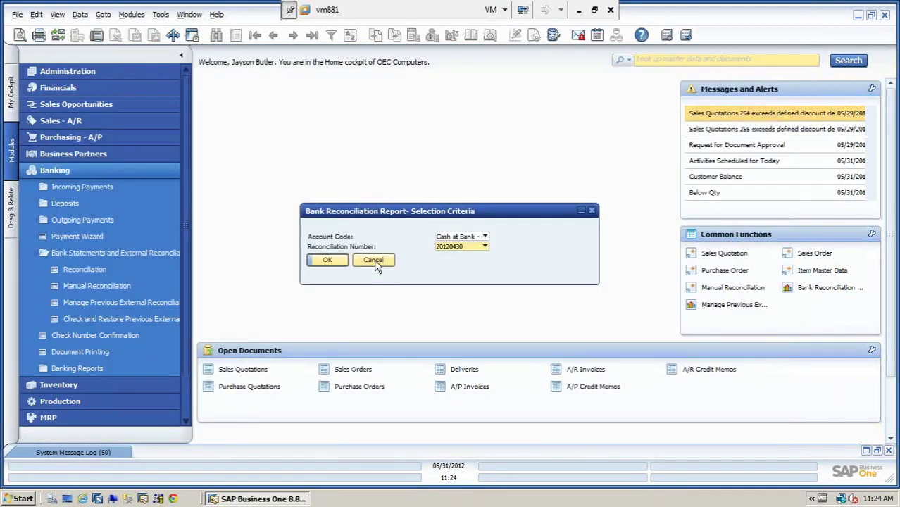
{"action": "left_click", "coordinate": [373, 260]}
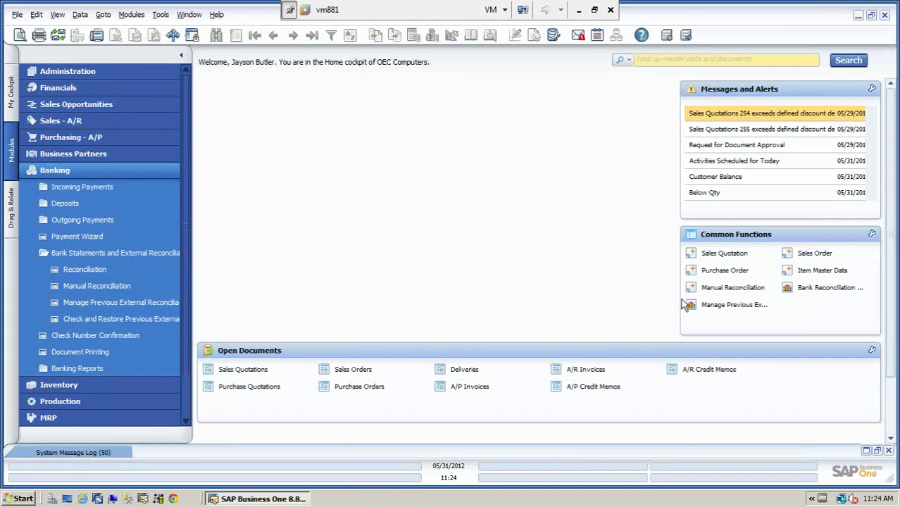
Step: Resume the saved manual reconciliation for Cash at Bank - Checking (HO, USA, GA) with all transactions displayed
{"action": "left_click", "coordinate": [701, 288]}
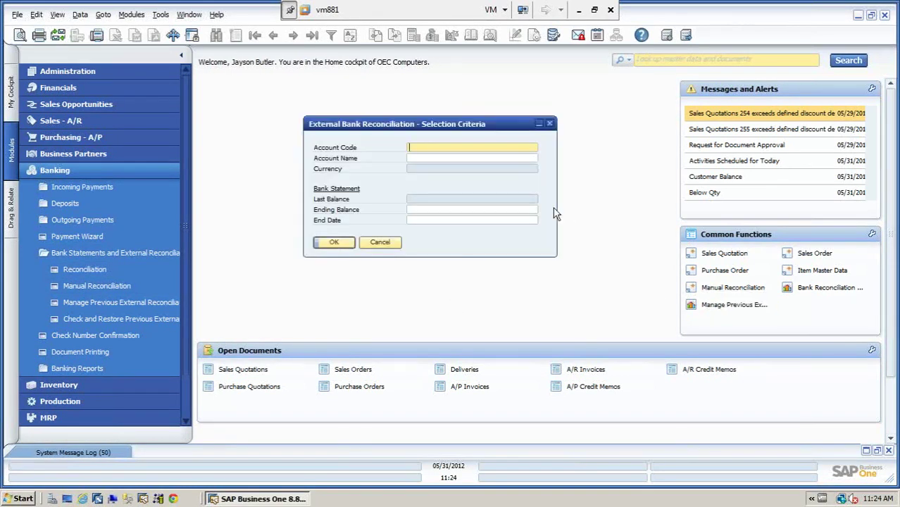
{"action": "key", "text": "Tab"}
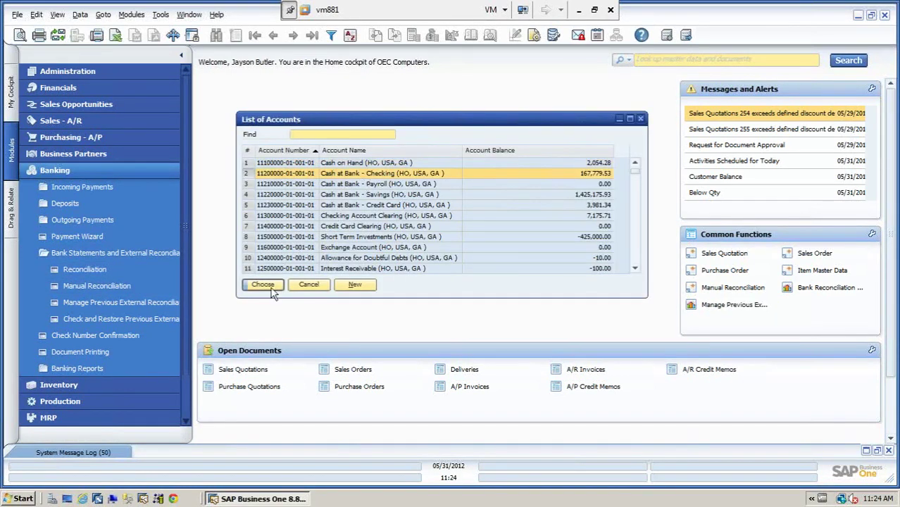
{"action": "left_click", "coordinate": [266, 286]}
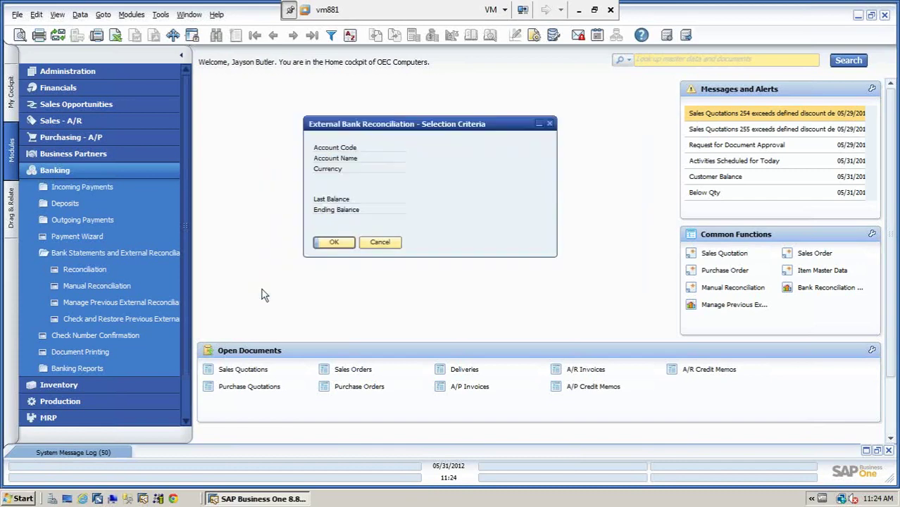
{"action": "left_click", "coordinate": [337, 242]}
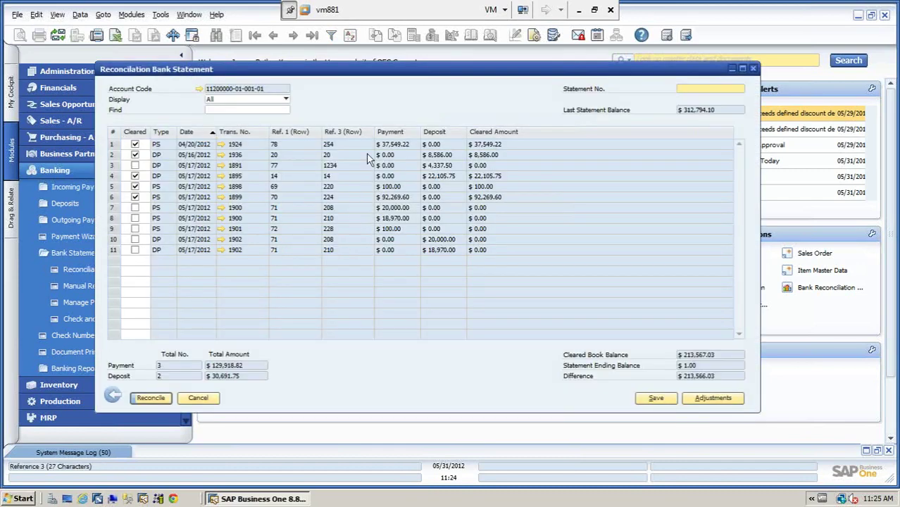
Step: Try marking transaction 1891 as cleared, return to the selection criteria, set the ending balance to 217904.53 and reopen the statement
{"action": "left_click", "coordinate": [135, 165]}
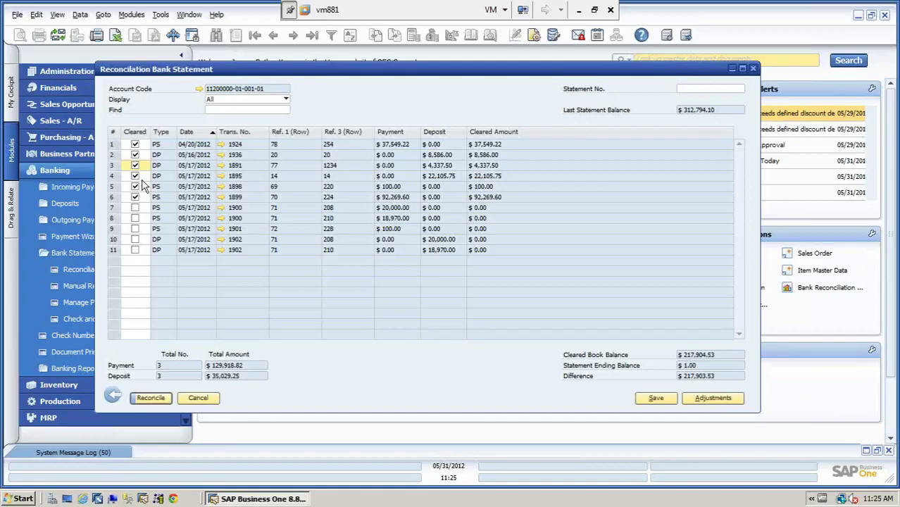
{"action": "left_click", "coordinate": [118, 398]}
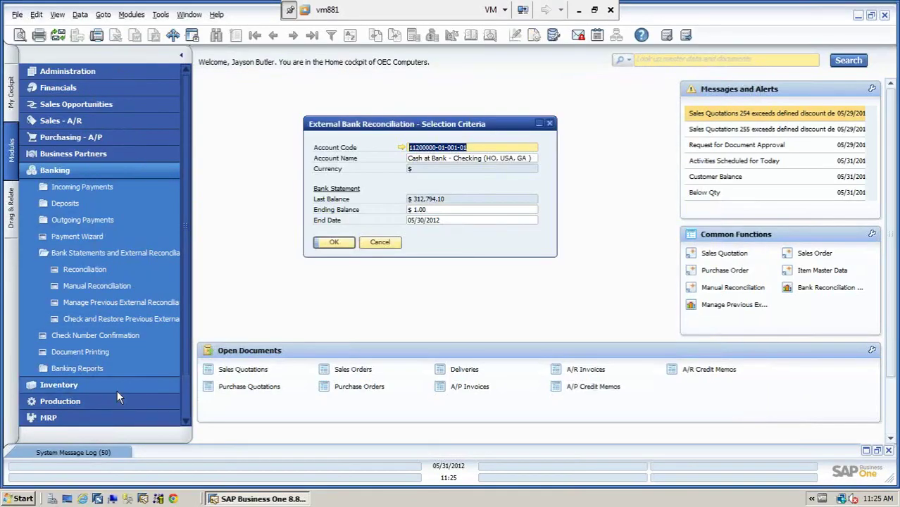
{"action": "left_click", "coordinate": [444, 210]}
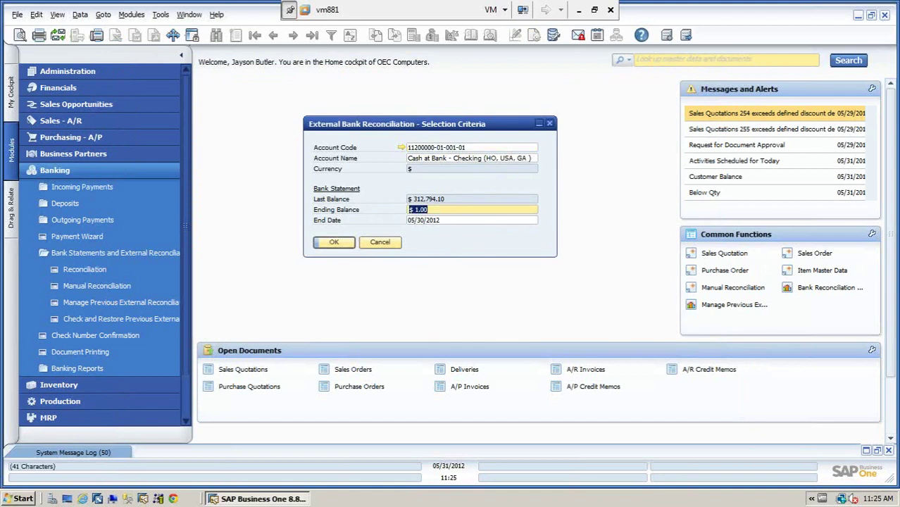
{"action": "type", "text": "217904.53"}
{"action": "left_click", "coordinate": [332, 242]}
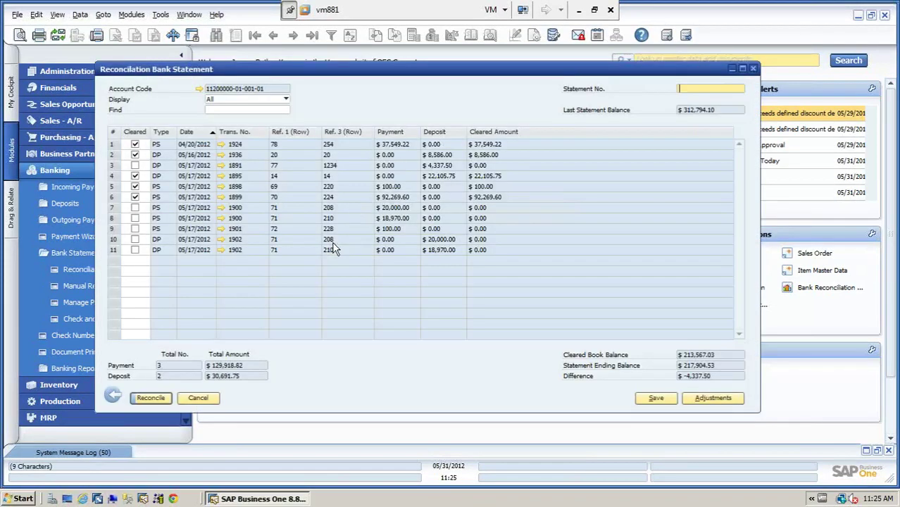
Step: Mark transaction 1891 as cleared, enter statement number 052012 and reconcile the statement
{"action": "left_click", "coordinate": [135, 166]}
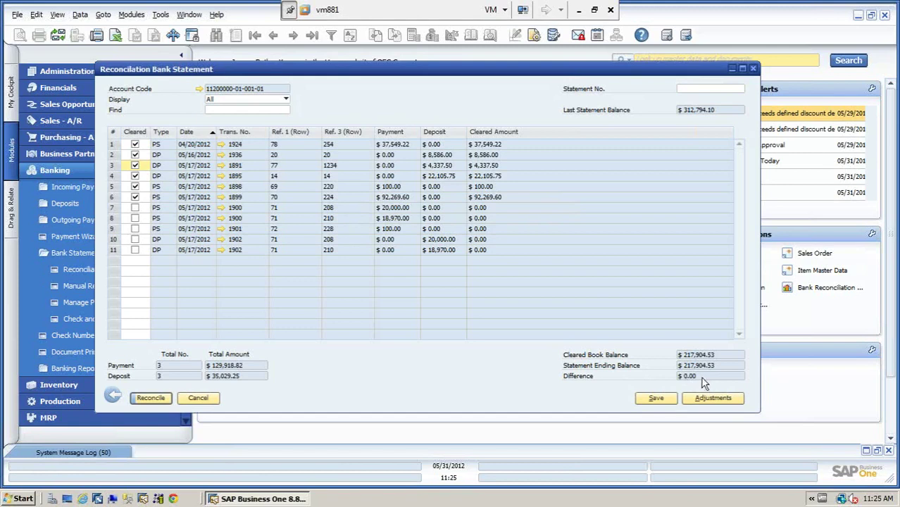
{"action": "left_click", "coordinate": [152, 400]}
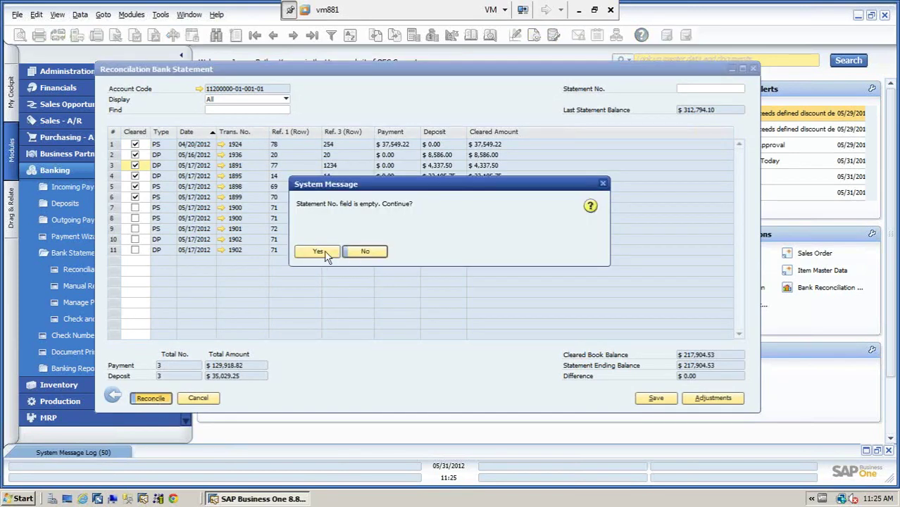
{"action": "left_click", "coordinate": [364, 255]}
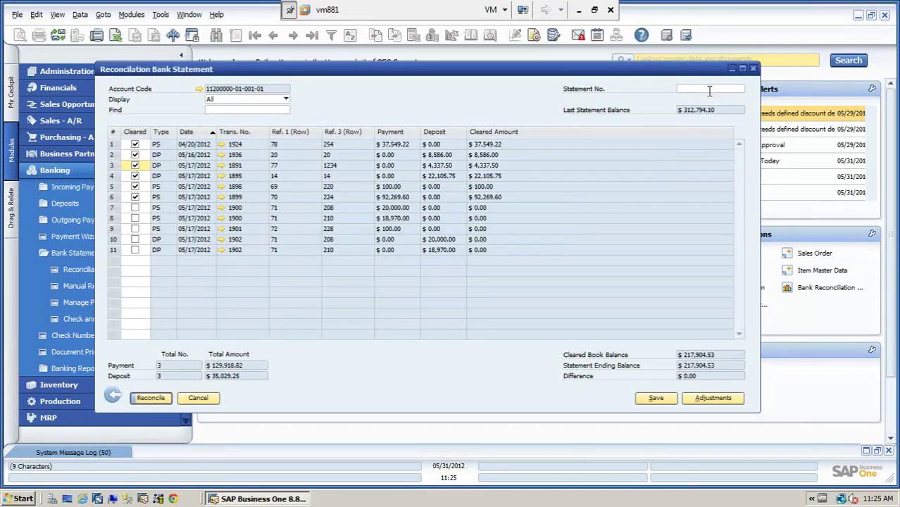
{"action": "left_click", "coordinate": [709, 88]}
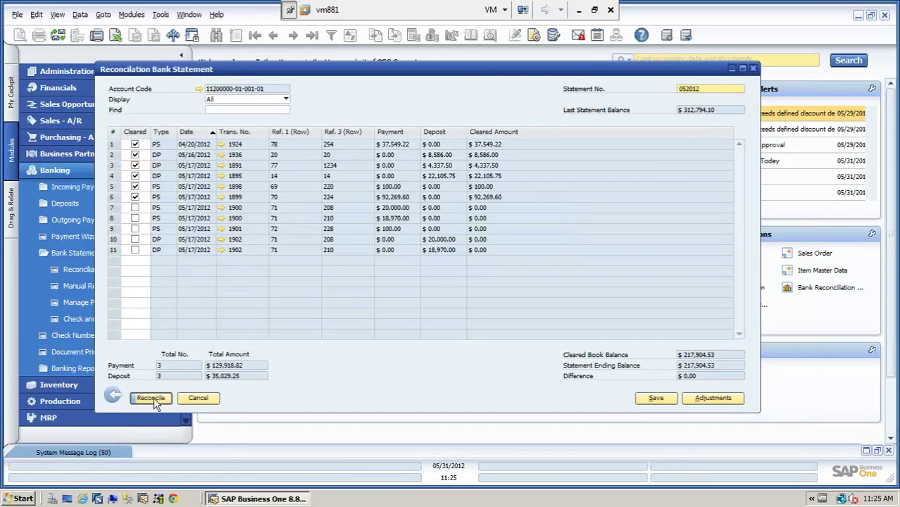
{"action": "left_click", "coordinate": [150, 399]}
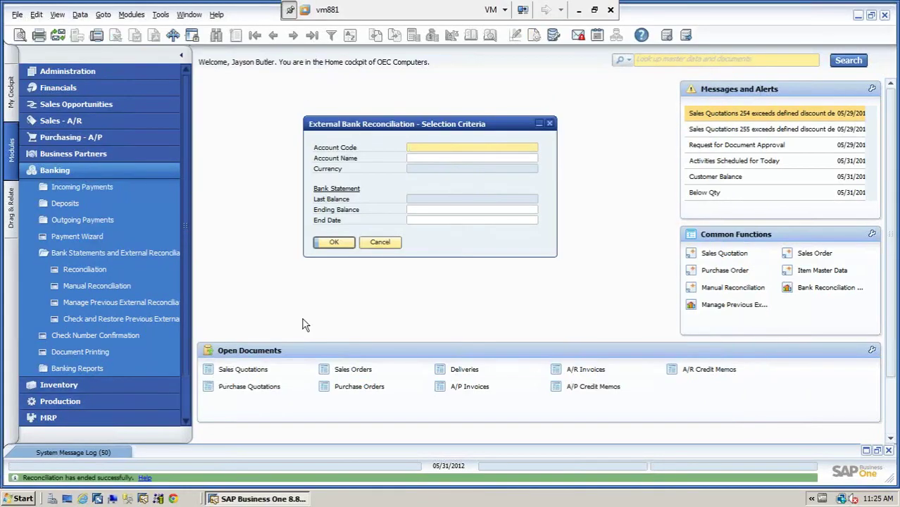
Step: Display the Bank Reconciliation Report for Cash at Bank - Checking, using reconciliation 6 dated 20120530
{"action": "left_click", "coordinate": [831, 289]}
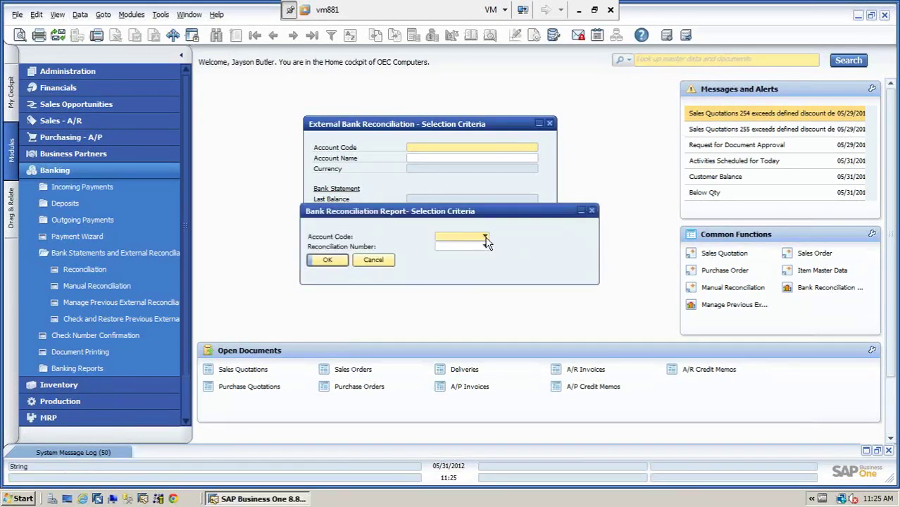
{"action": "left_click", "coordinate": [468, 247]}
{"action": "left_click", "coordinate": [485, 247]}
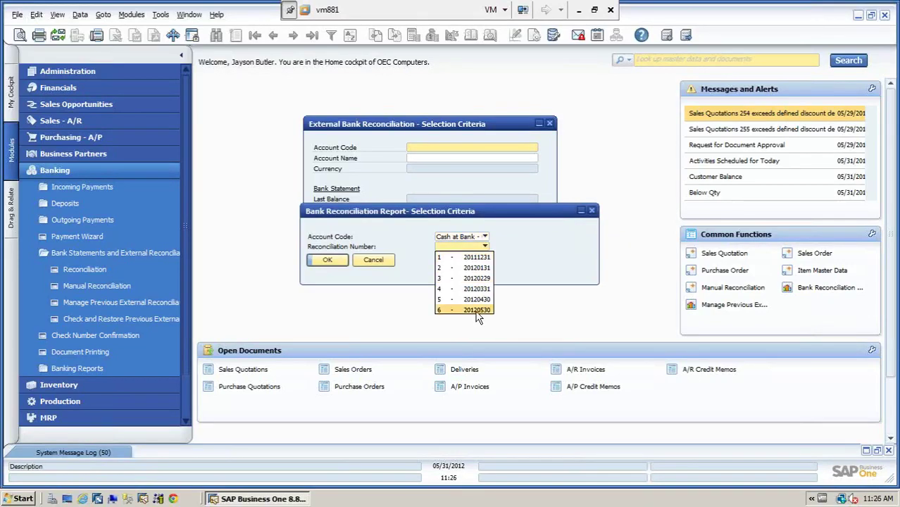
{"action": "left_click", "coordinate": [477, 313]}
{"action": "left_click", "coordinate": [325, 259]}
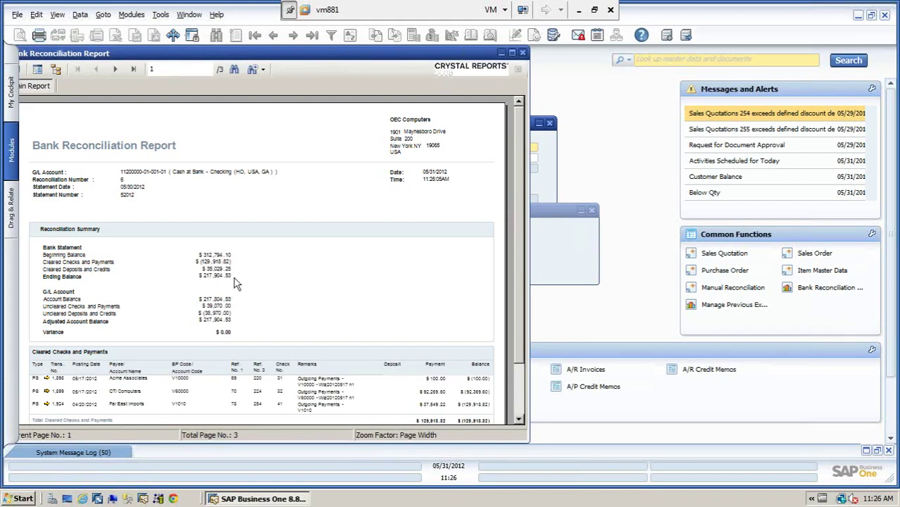
Step: Close the Bank Reconciliation Report and both open selection criteria windows
{"action": "left_click", "coordinate": [522, 53]}
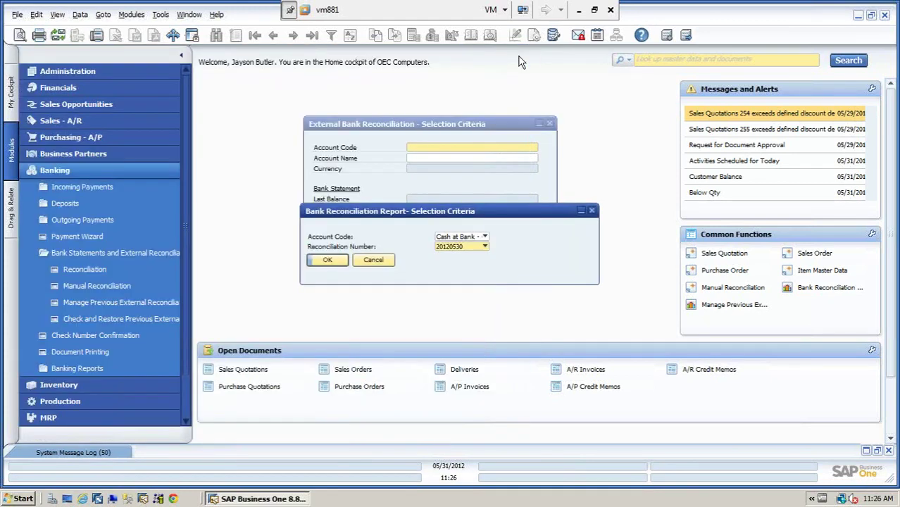
{"action": "left_click", "coordinate": [371, 260]}
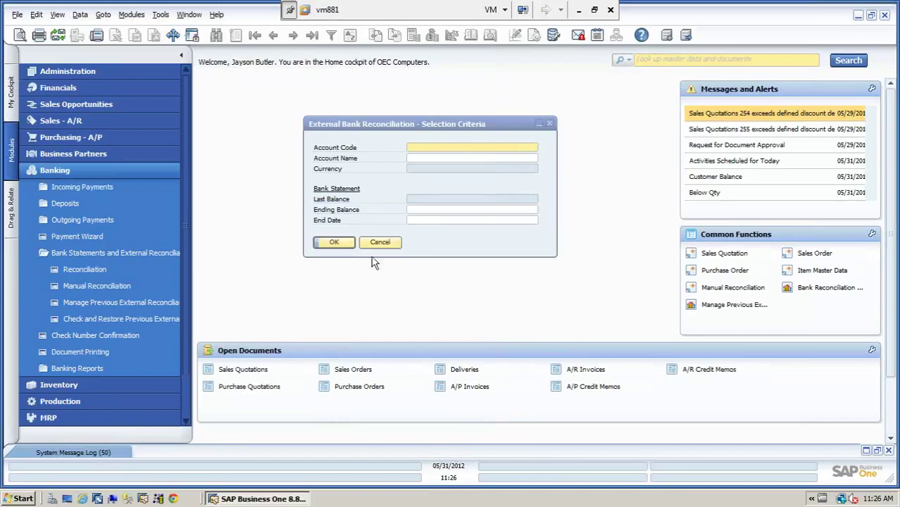
{"action": "left_click", "coordinate": [382, 243]}
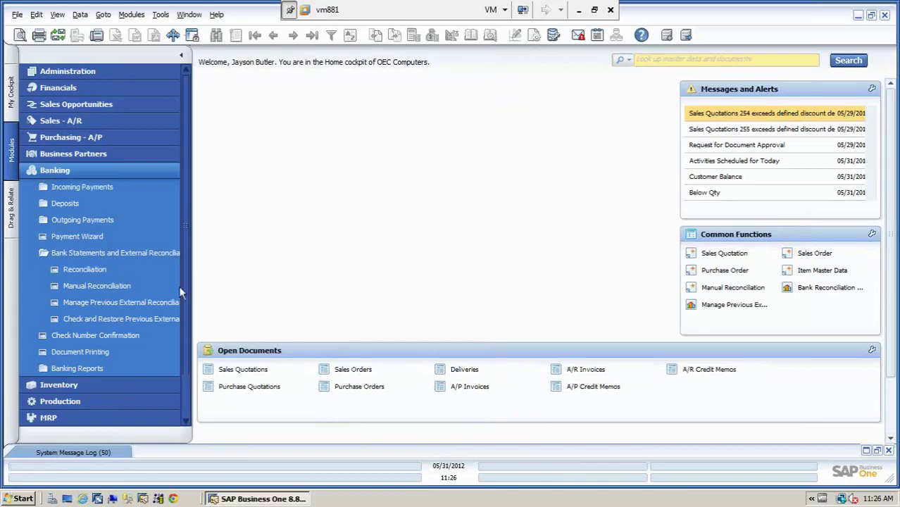
Step: List all previous external reconciliations for G/L accounts and enlarge the results window
{"action": "left_click", "coordinate": [147, 303]}
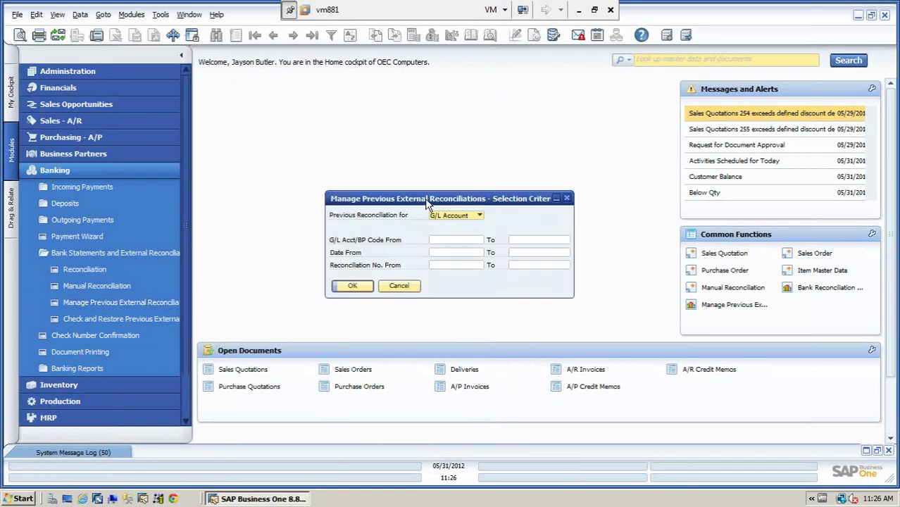
{"action": "left_click_drag", "start_coordinate": [427, 203], "coordinate": [419, 148]}
{"action": "left_click", "coordinate": [473, 161]}
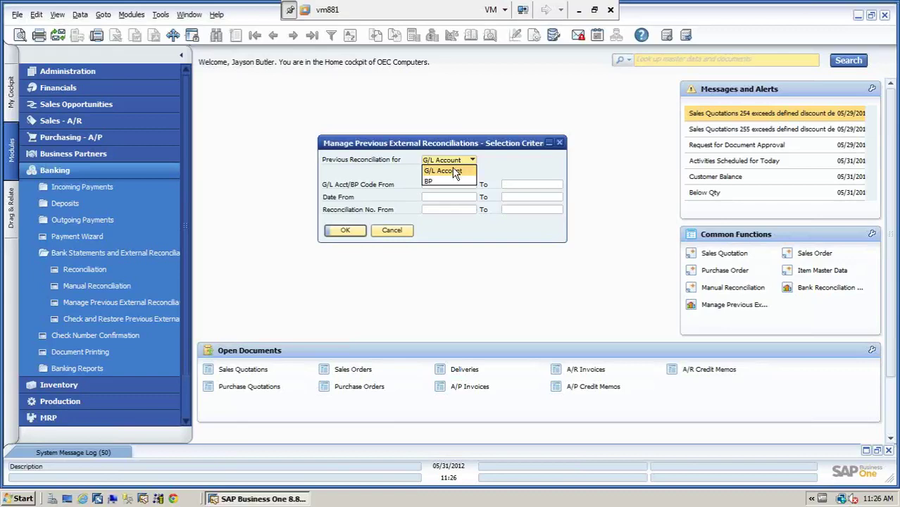
{"action": "left_click", "coordinate": [456, 174]}
{"action": "left_click", "coordinate": [444, 175]}
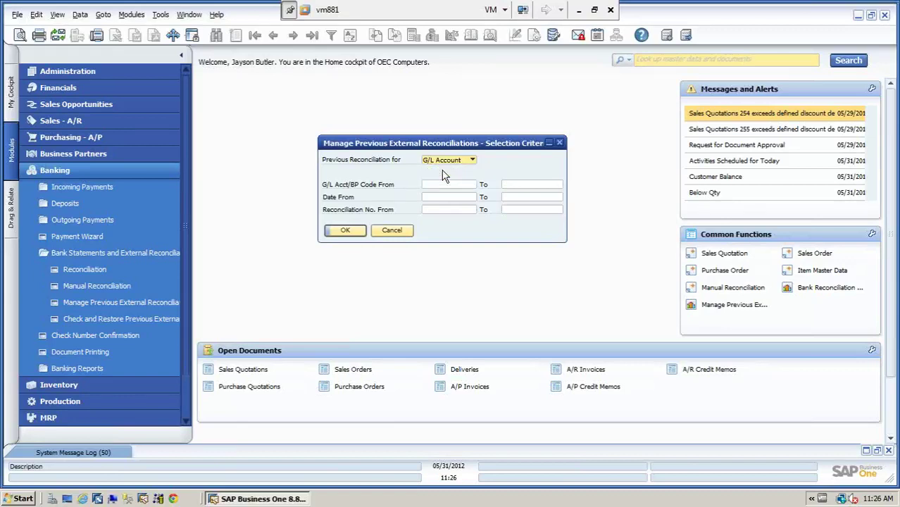
{"action": "left_click", "coordinate": [347, 230]}
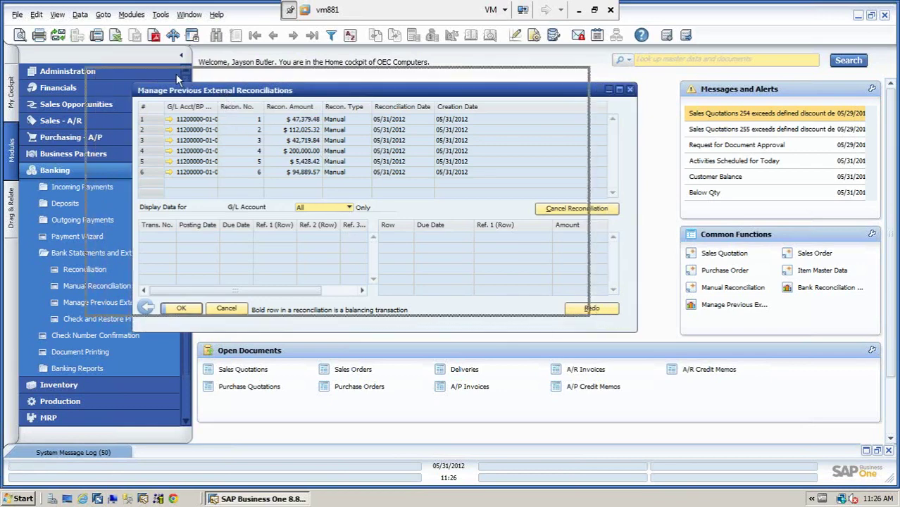
{"action": "left_click_drag", "start_coordinate": [223, 93], "coordinate": [174, 77]}
{"action": "left_click_drag", "start_coordinate": [587, 316], "coordinate": [777, 364]}
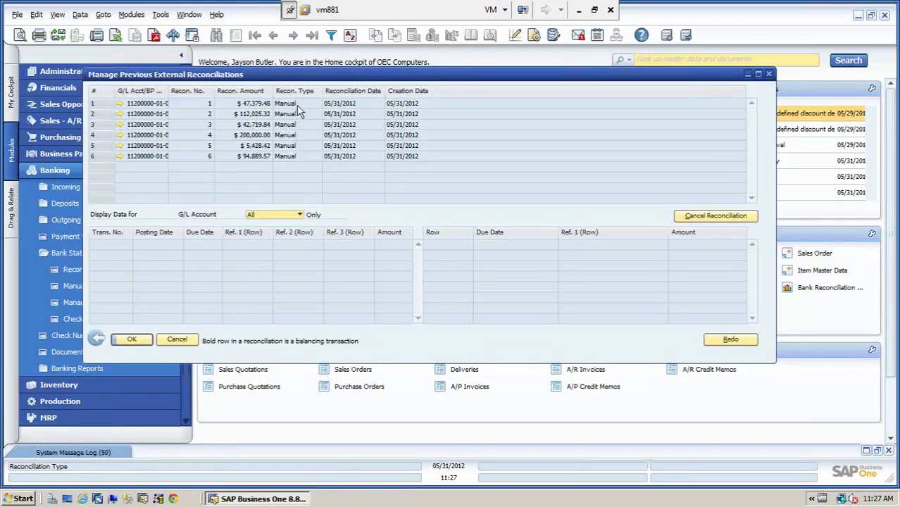
Step: Cancel reconciliation number 6 for the checking account and close the list of previous external reconciliations
{"action": "left_click", "coordinate": [260, 158]}
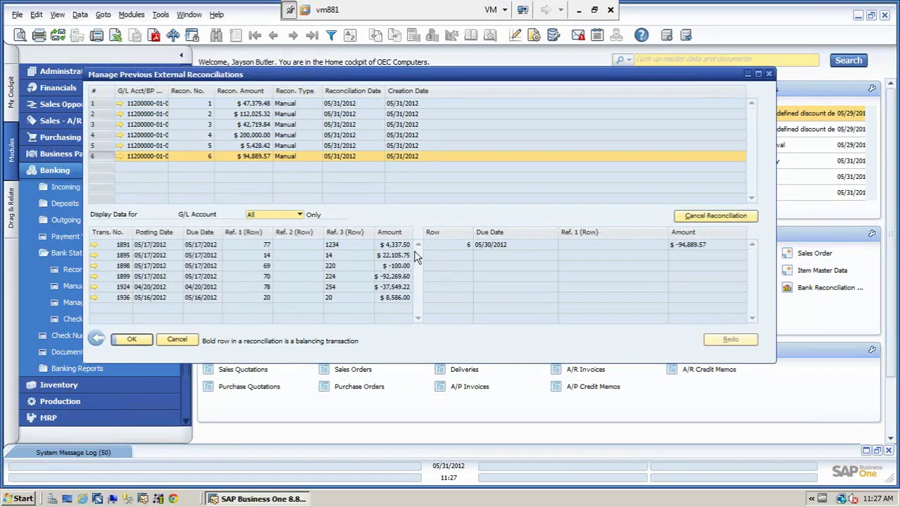
{"action": "left_click", "coordinate": [716, 219]}
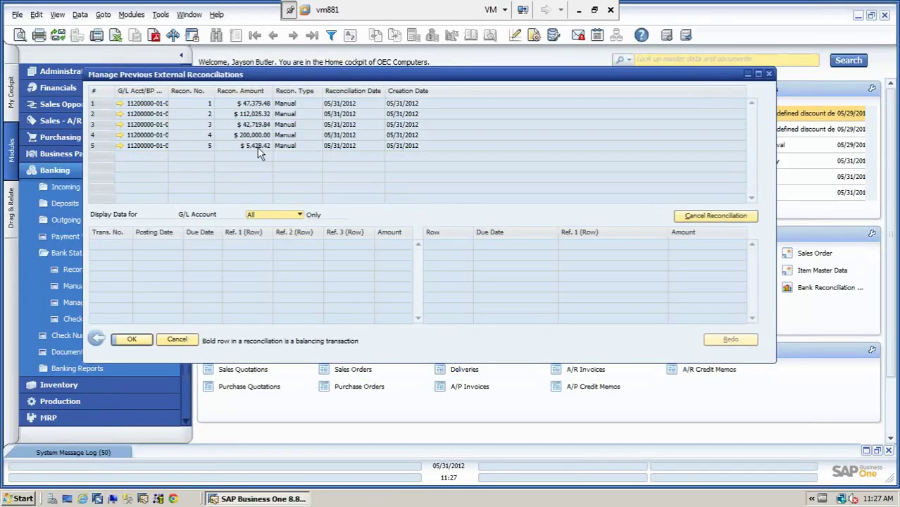
{"action": "left_click", "coordinate": [178, 340]}
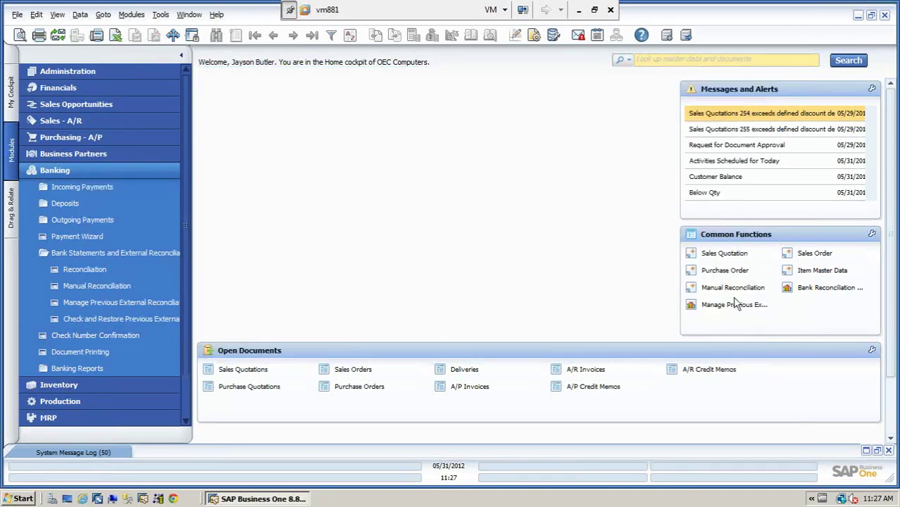
Step: Open a manual reconciliation for Cash at Bank - Checking with ending balance 1 and end date 05/30/2012, check its transactions, and cancel out
{"action": "left_click", "coordinate": [729, 288]}
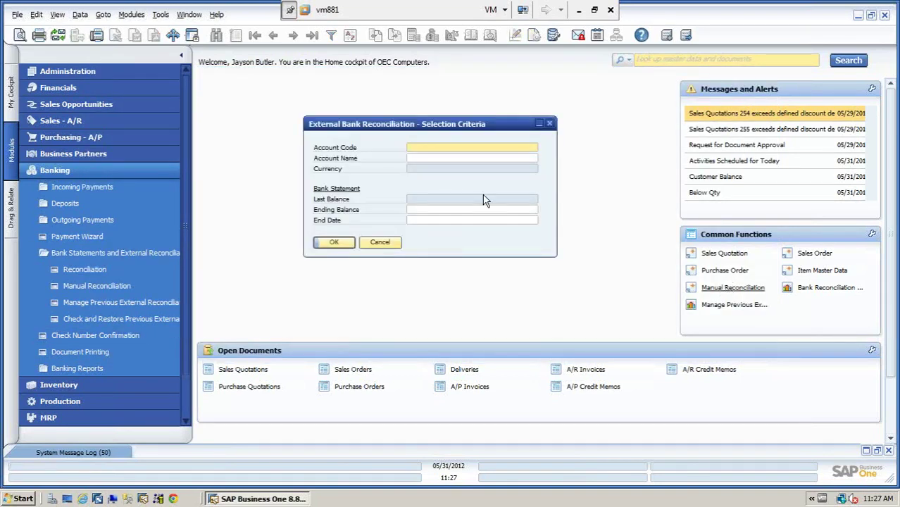
{"action": "key", "text": "Tab"}
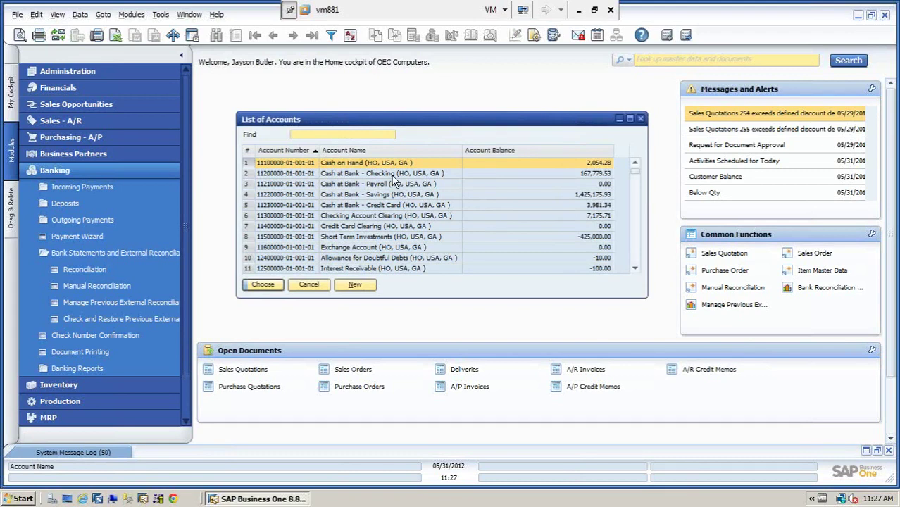
{"action": "left_click", "coordinate": [392, 175]}
{"action": "left_click", "coordinate": [264, 285]}
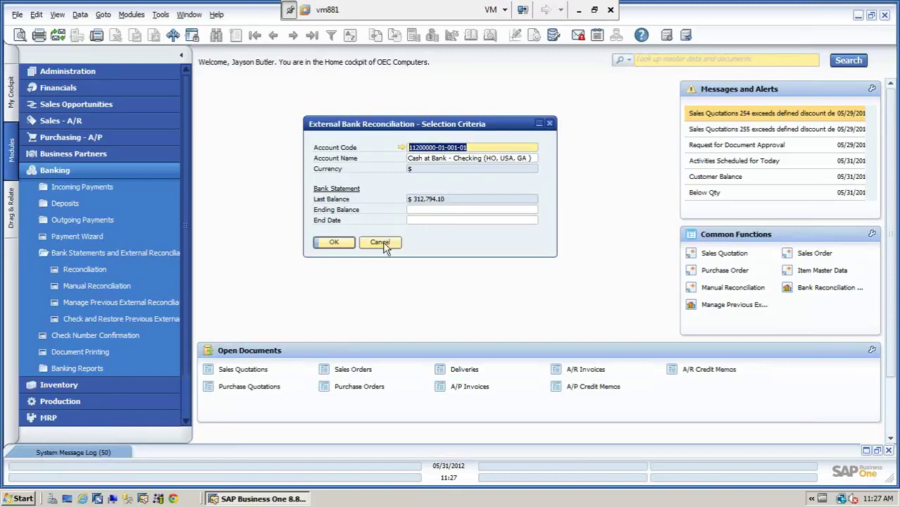
{"action": "left_click", "coordinate": [422, 210]}
{"action": "type", "text": "1"}
{"action": "key", "text": "Tab"}
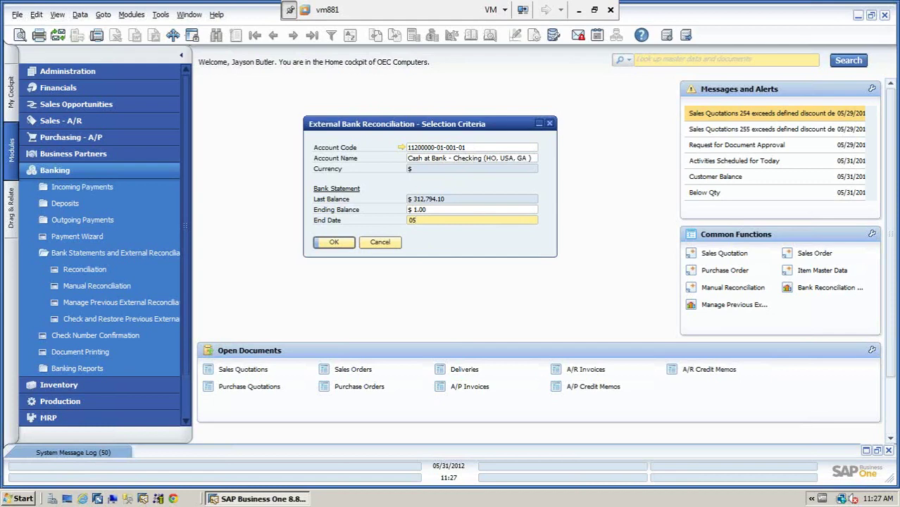
{"action": "type", "text": "0"}
{"action": "key", "text": "Tab"}
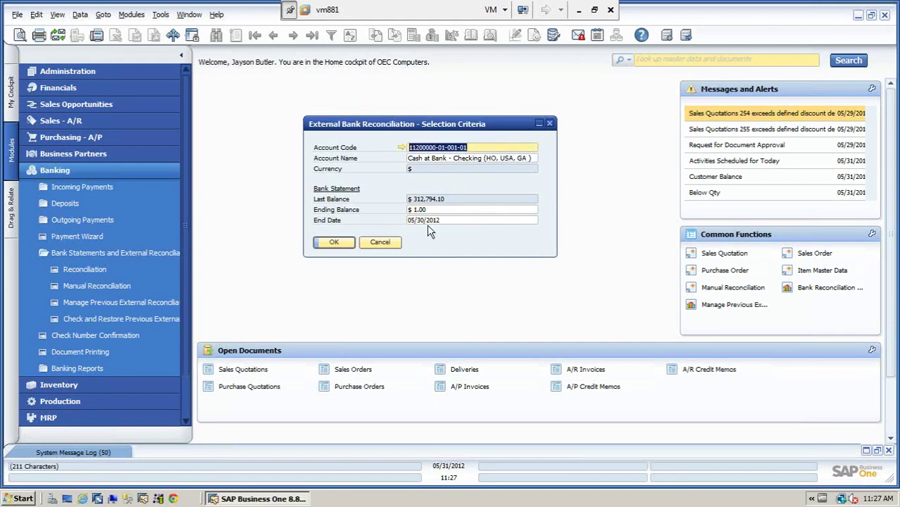
{"action": "left_click", "coordinate": [334, 242]}
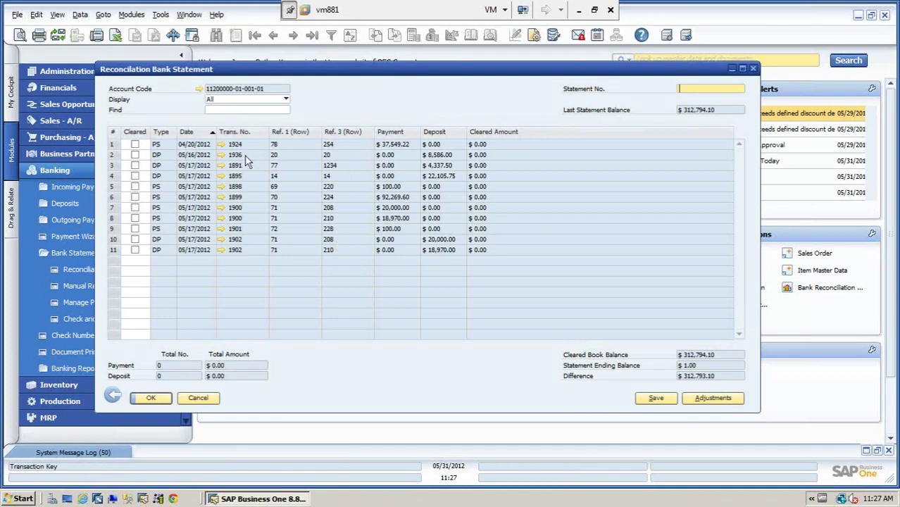
{"action": "left_click", "coordinate": [198, 398]}
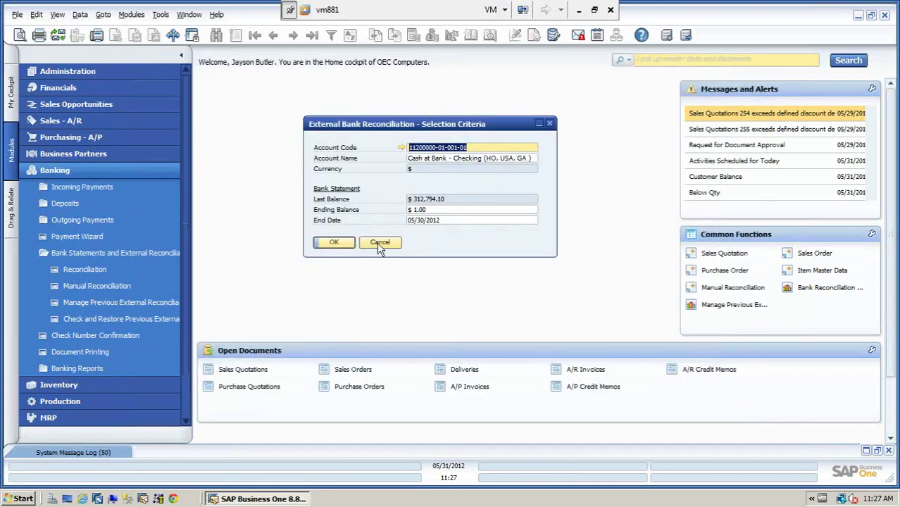
{"action": "left_click", "coordinate": [380, 243]}
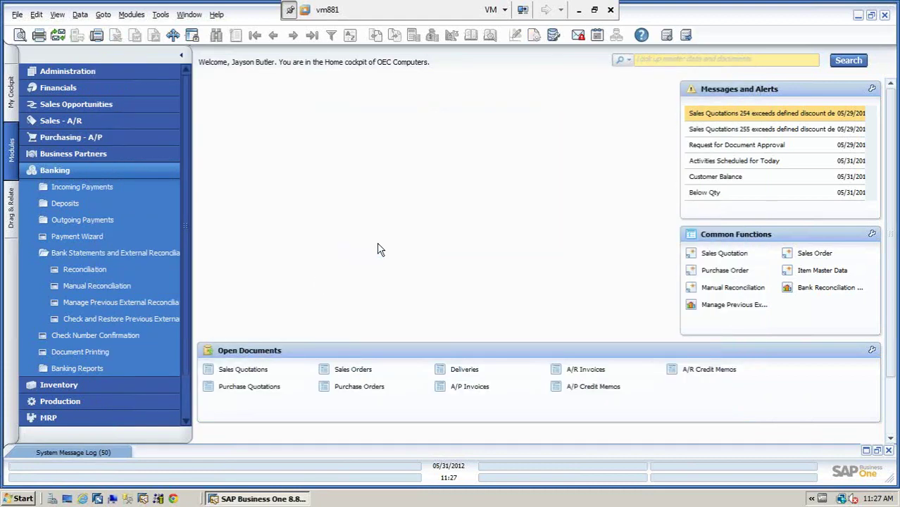
Step: Review the remaining previous external reconciliations for G/L accounts and close the list
{"action": "left_click", "coordinate": [739, 305]}
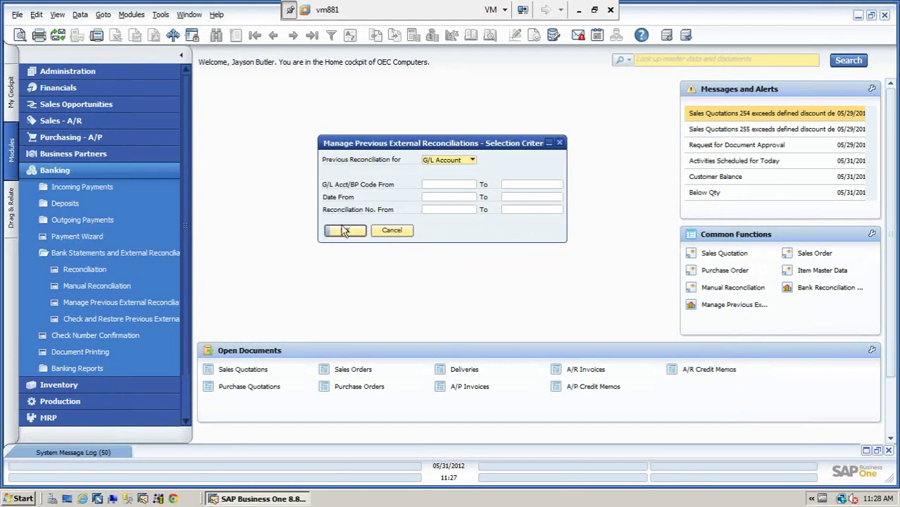
{"action": "left_click", "coordinate": [344, 231]}
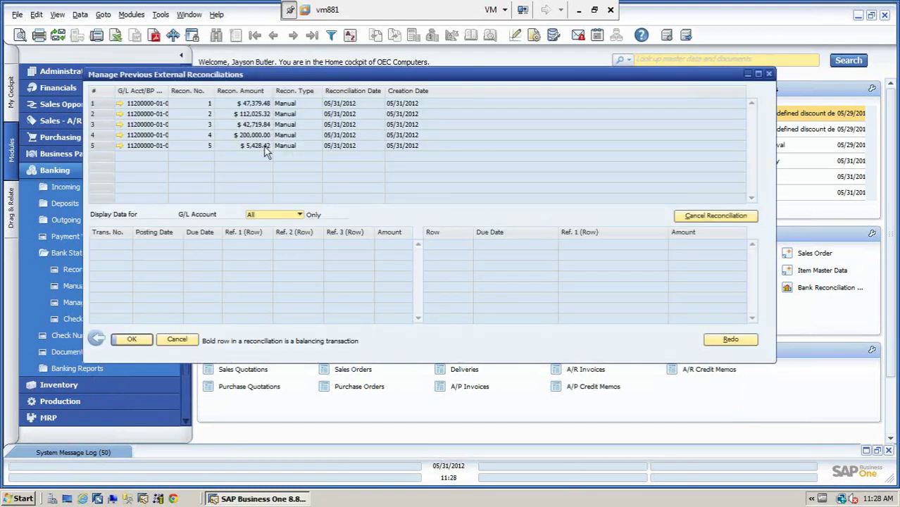
{"action": "left_click", "coordinate": [177, 339]}
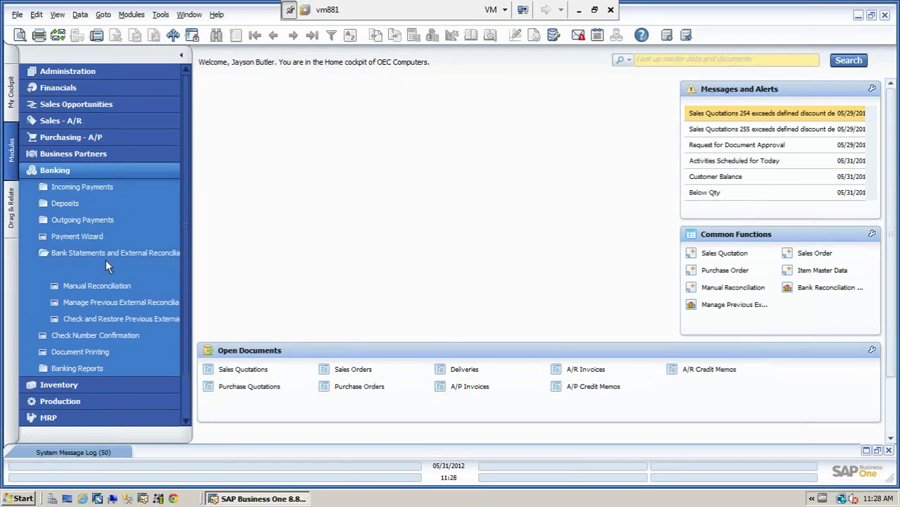
Step: Inspect the journal entry behind the last recorded incoming payment and close both documents
{"action": "left_click", "coordinate": [85, 186]}
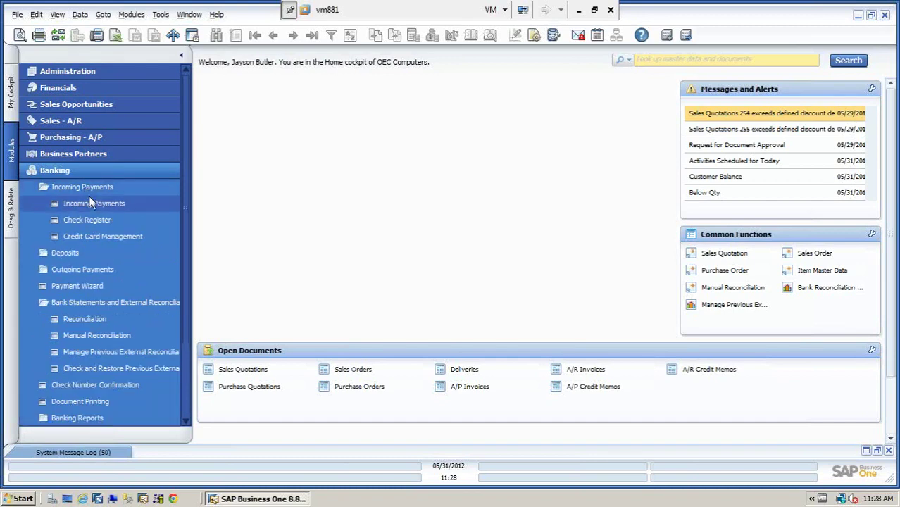
{"action": "left_click", "coordinate": [90, 202]}
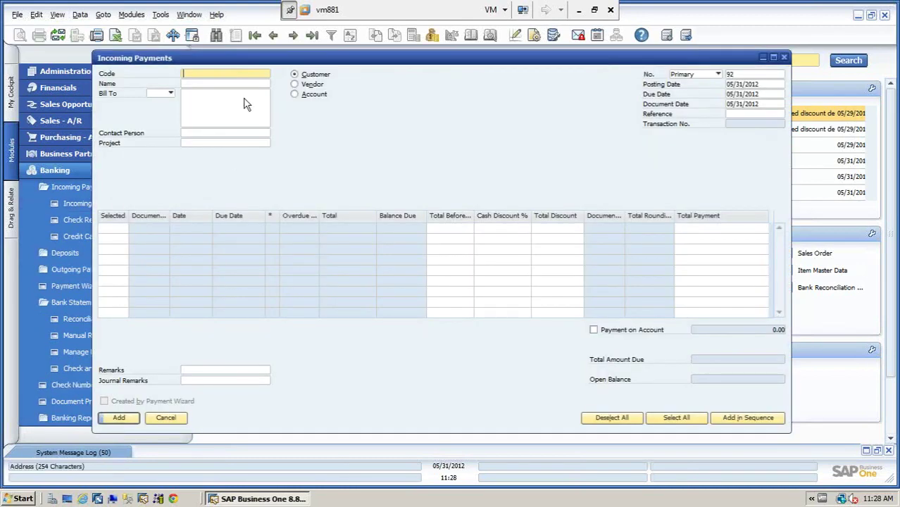
{"action": "left_click", "coordinate": [312, 35]}
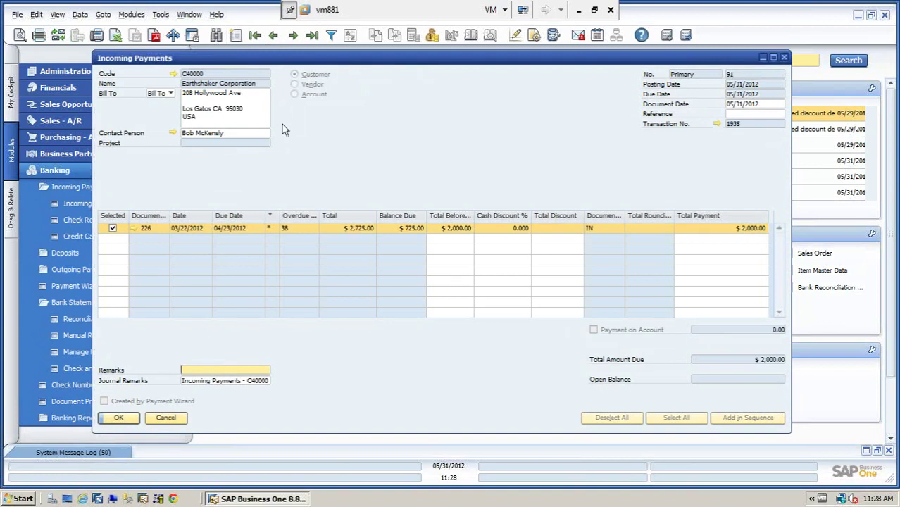
{"action": "left_click", "coordinate": [716, 124]}
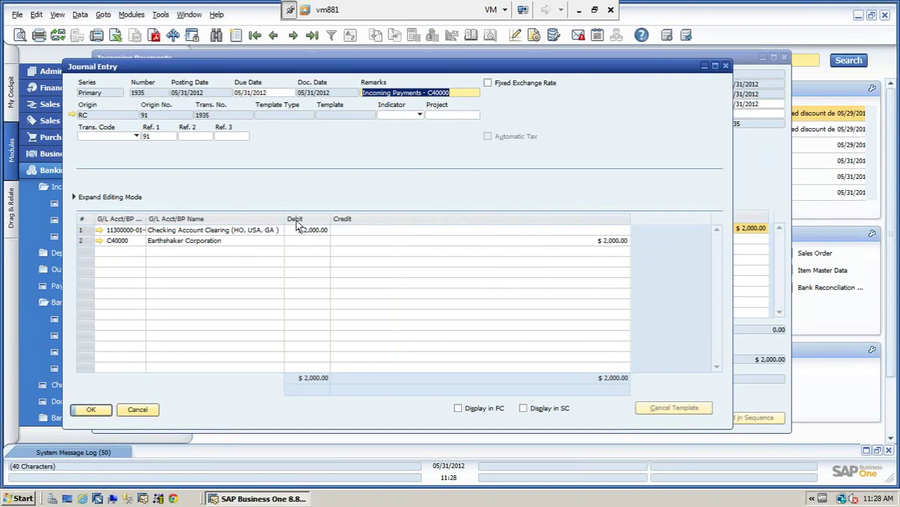
{"action": "left_click", "coordinate": [138, 409]}
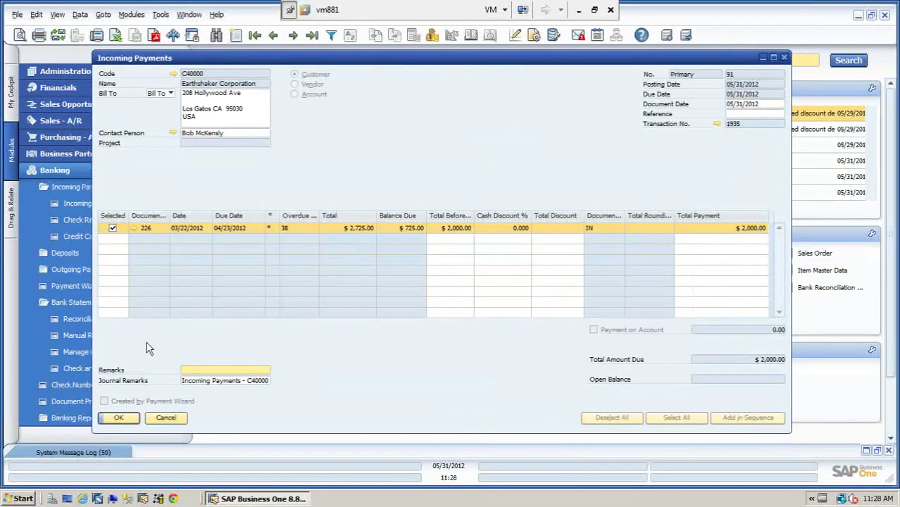
{"action": "left_click", "coordinate": [165, 418]}
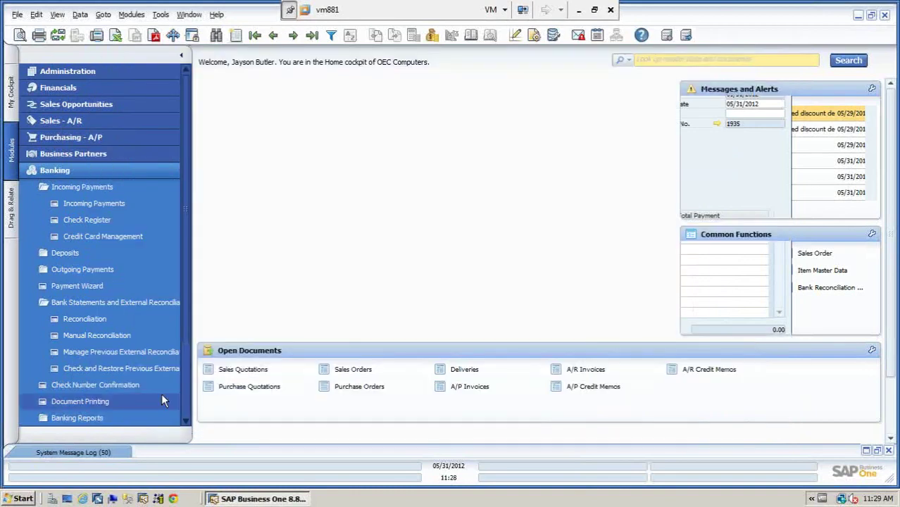
Step: Start a new deposit with Cash at Bank - Checking (HO, USA, GA) as the bank account
{"action": "left_click", "coordinate": [61, 254]}
{"action": "left_click", "coordinate": [75, 269]}
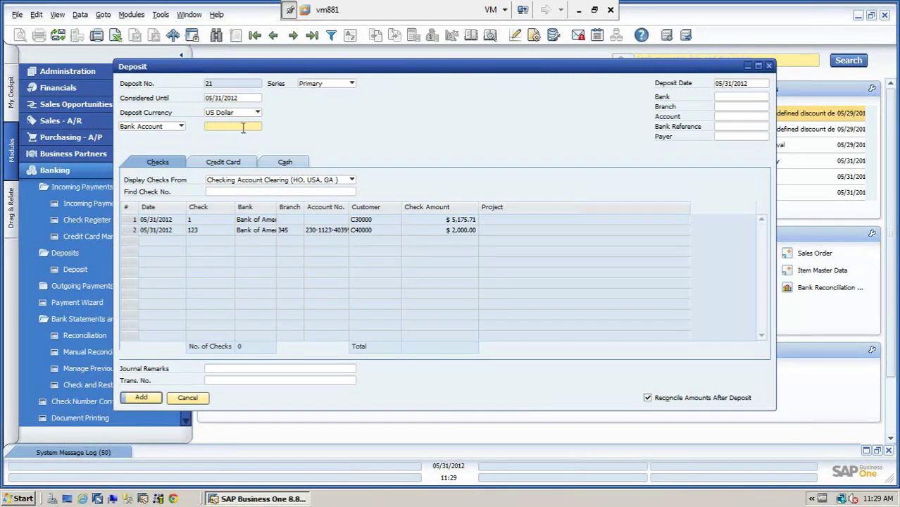
{"action": "key", "text": "Tab"}
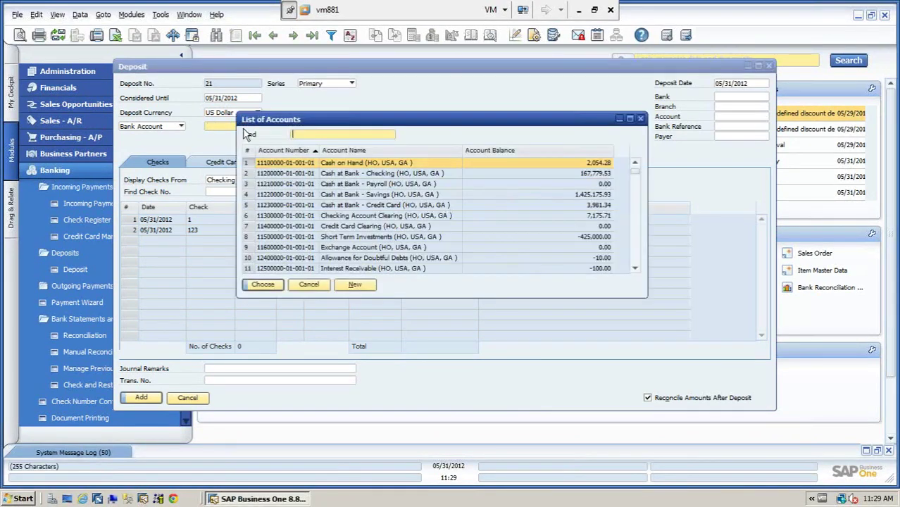
{"action": "left_click", "coordinate": [373, 176]}
{"action": "left_click", "coordinate": [271, 285]}
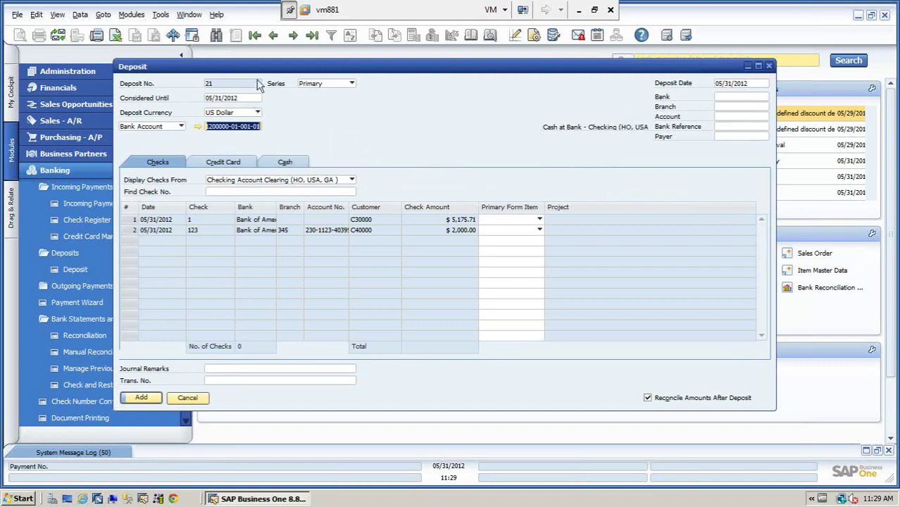
{"action": "left_click_drag", "start_coordinate": [226, 71], "coordinate": [214, 72]}
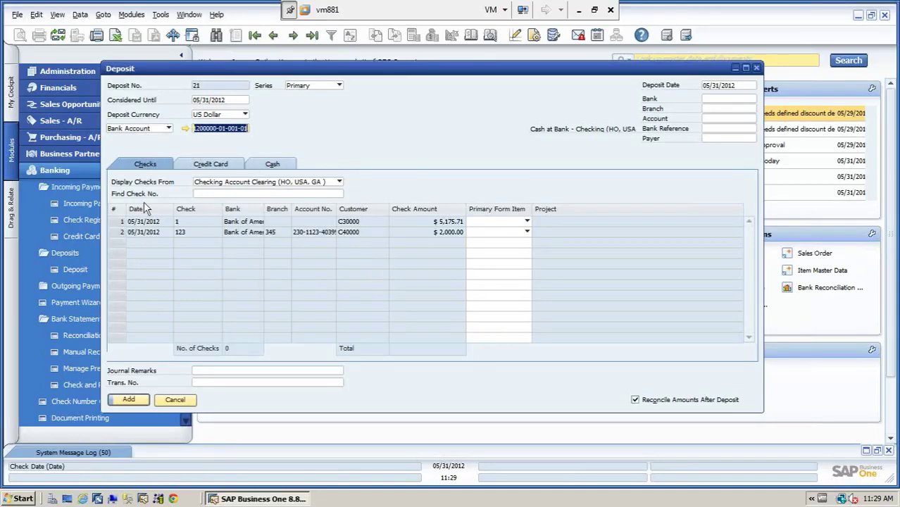
Step: Check the cash deposit details of the new deposit and cancel the document without adding it
{"action": "left_click", "coordinate": [275, 165]}
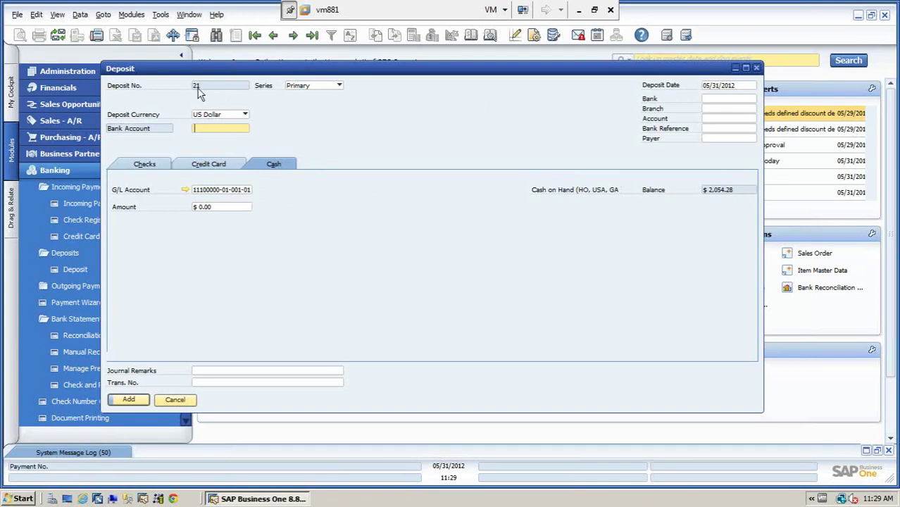
{"action": "left_click", "coordinate": [178, 399]}
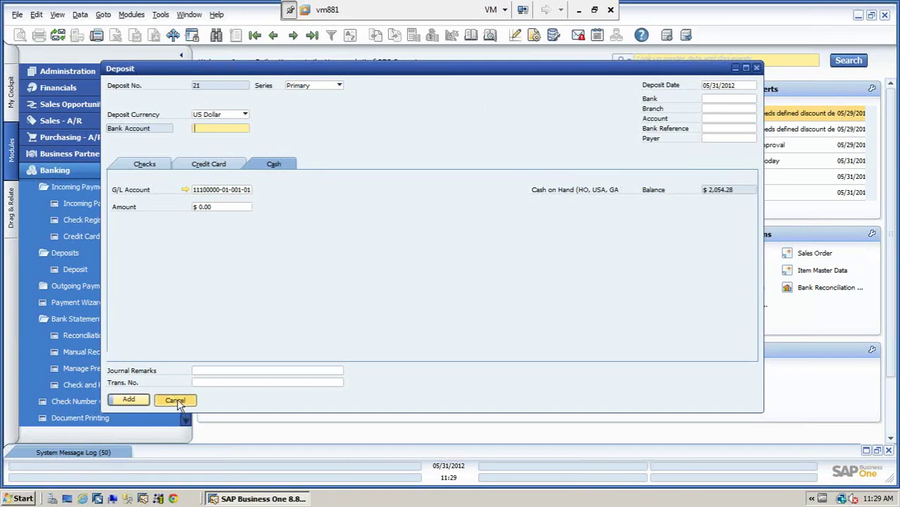
Step: Open the last recorded deposit, inspect its journal entry, and close both documents
{"action": "left_click", "coordinate": [75, 269]}
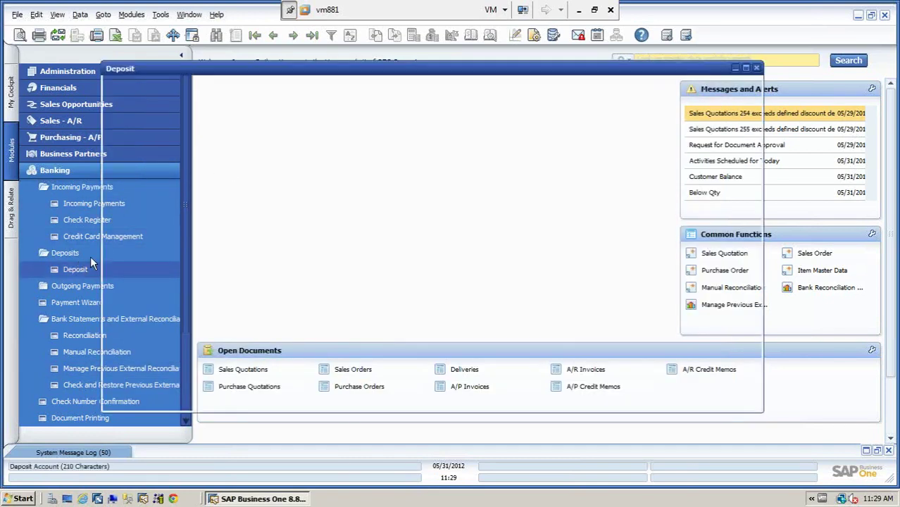
{"action": "left_click", "coordinate": [312, 36]}
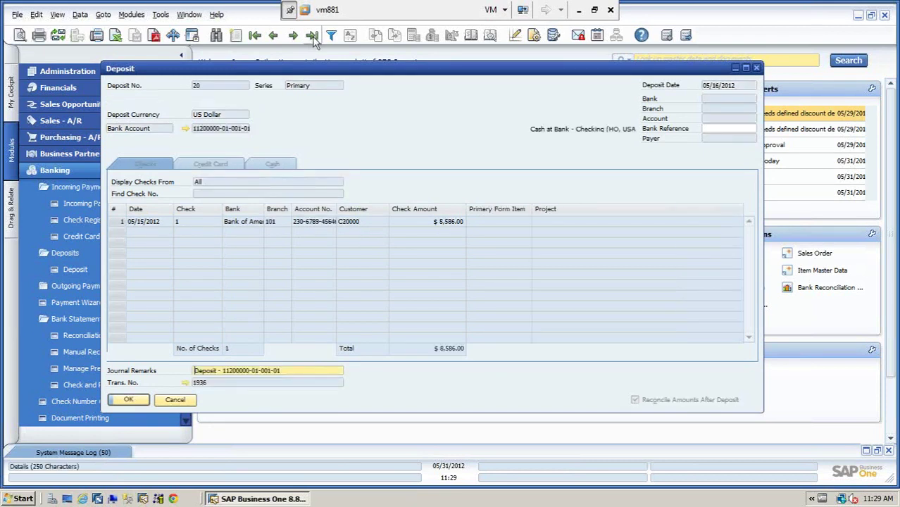
{"action": "left_click", "coordinate": [185, 383]}
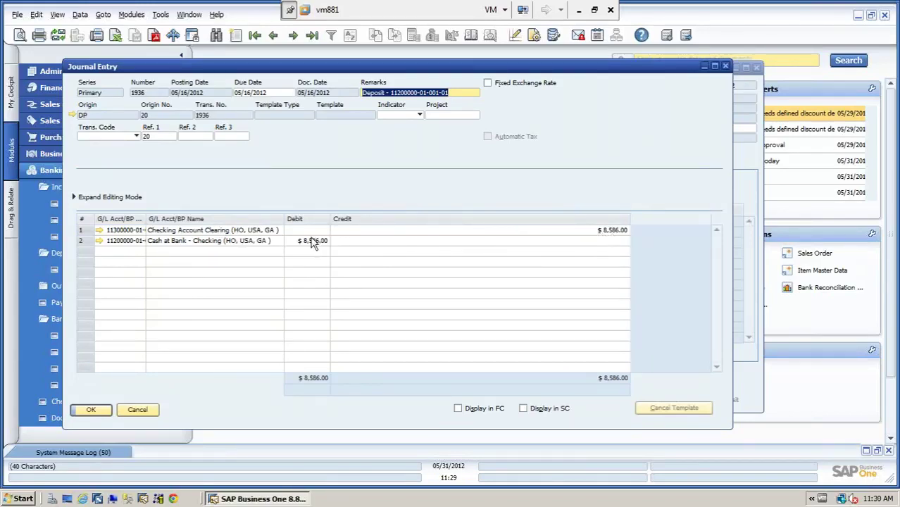
{"action": "left_click", "coordinate": [137, 411]}
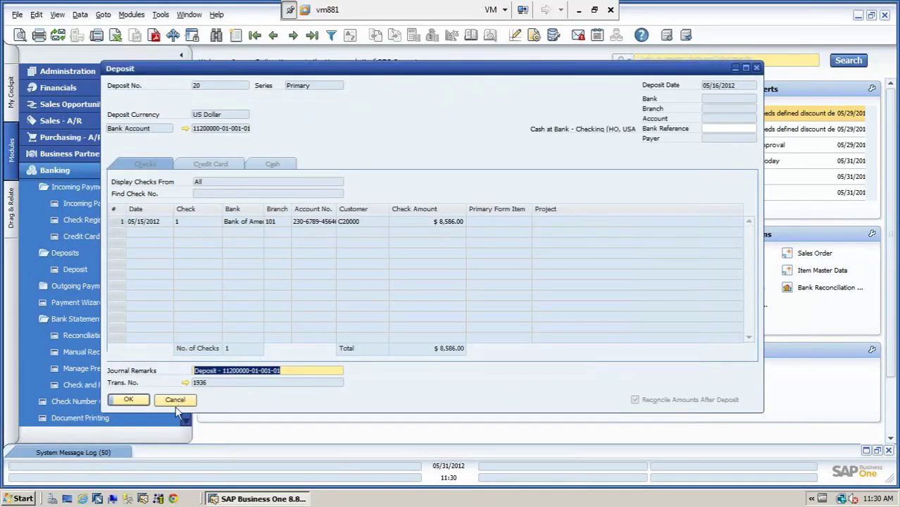
{"action": "left_click", "coordinate": [174, 399]}
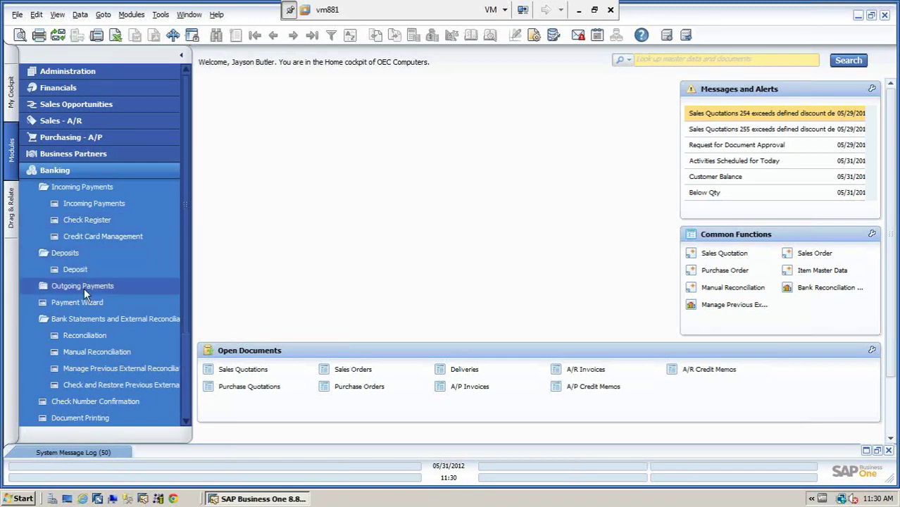
Step: Open and dismiss the manual reconciliation criteria, and list the previous external reconciliations for G/L account Cash at Bank - Checking (HO, USA, GA)
{"action": "left_click", "coordinate": [101, 350]}
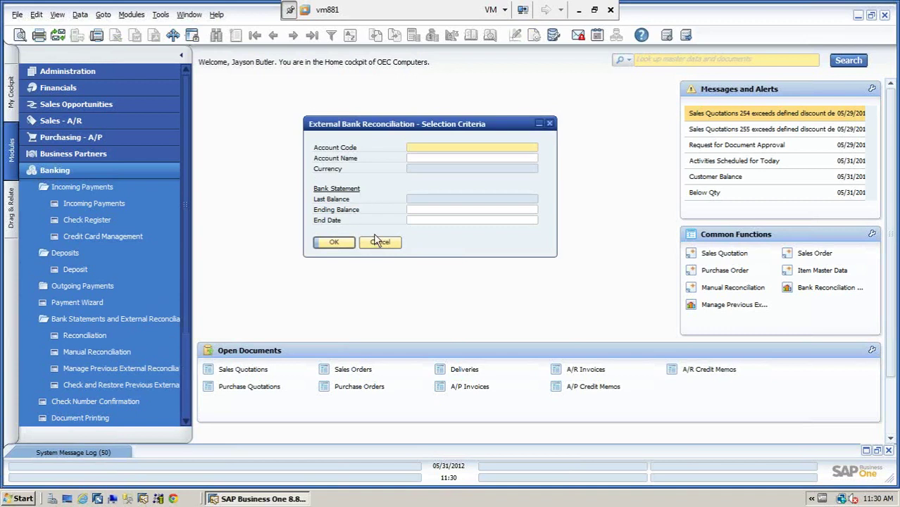
{"action": "left_click", "coordinate": [380, 241]}
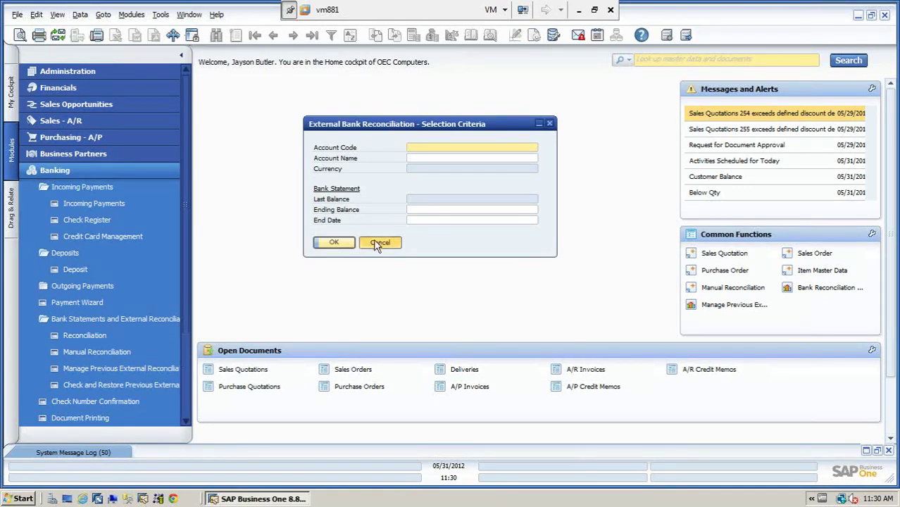
{"action": "left_click", "coordinate": [717, 308]}
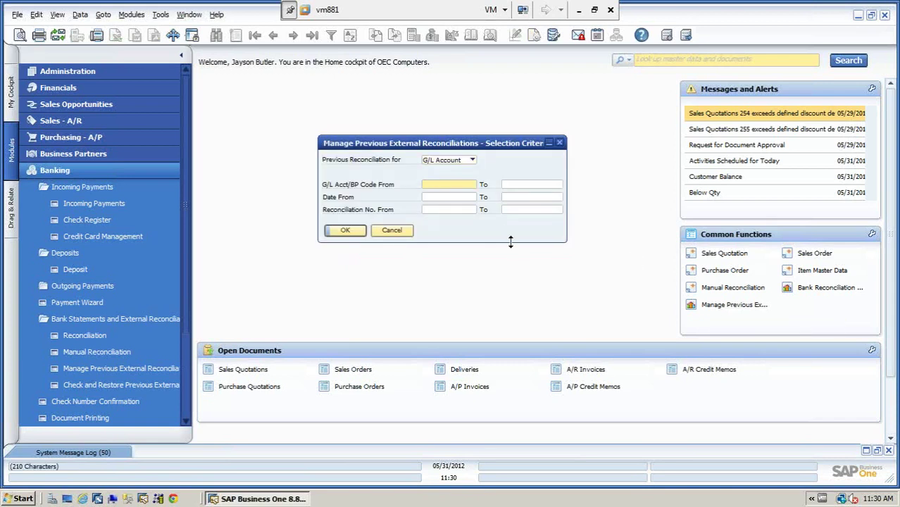
{"action": "key", "text": "Tab"}
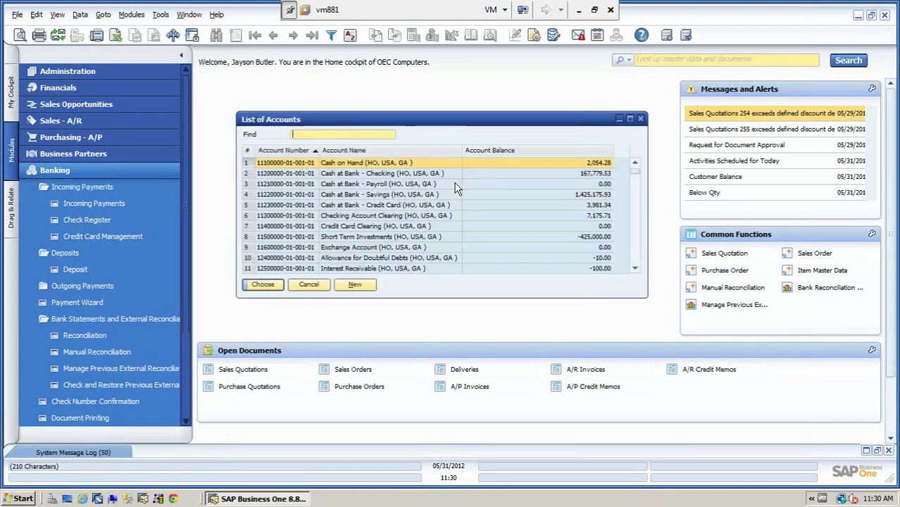
{"action": "left_click", "coordinate": [411, 176]}
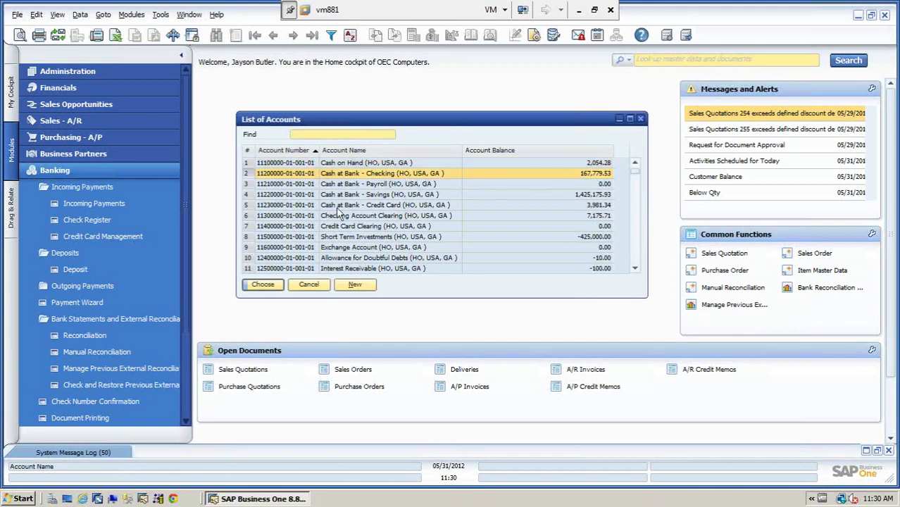
{"action": "left_click", "coordinate": [265, 285]}
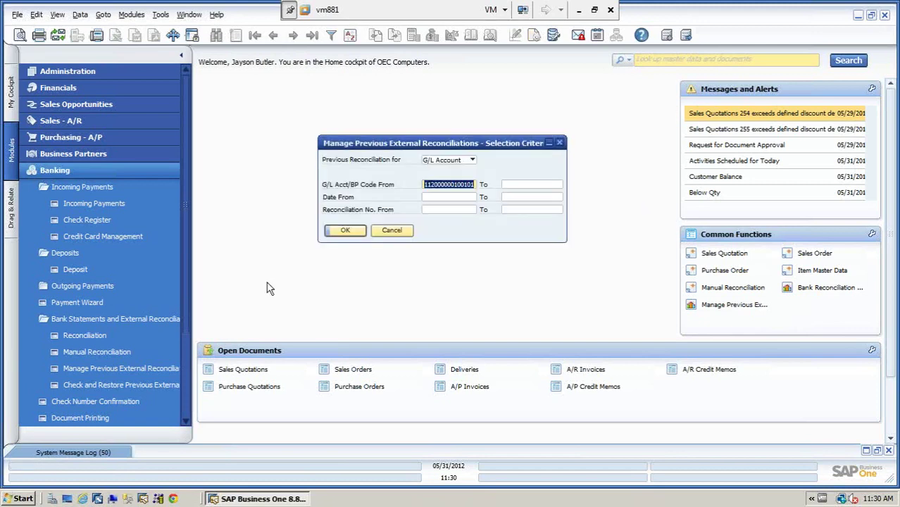
{"action": "left_click", "coordinate": [346, 230]}
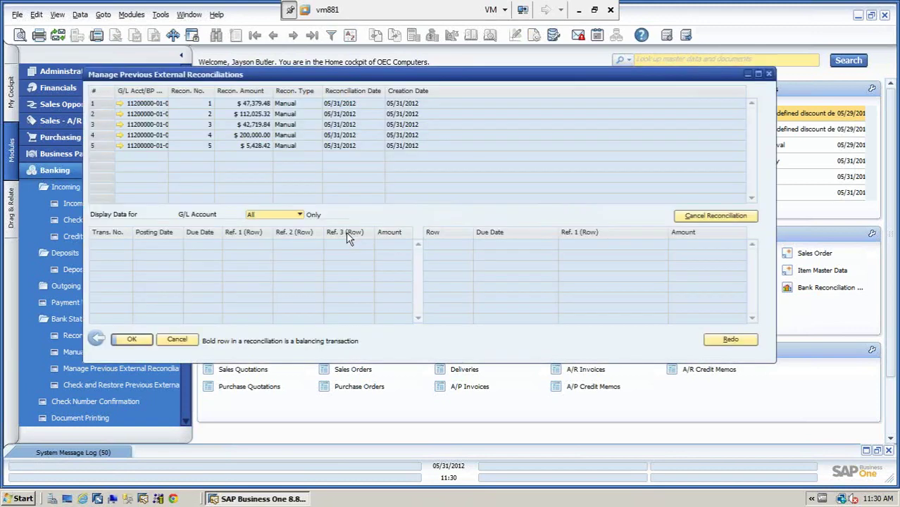
Step: Review the transactions of reconciliation no. 5 in an enlarged window and close the list
{"action": "left_click", "coordinate": [255, 149]}
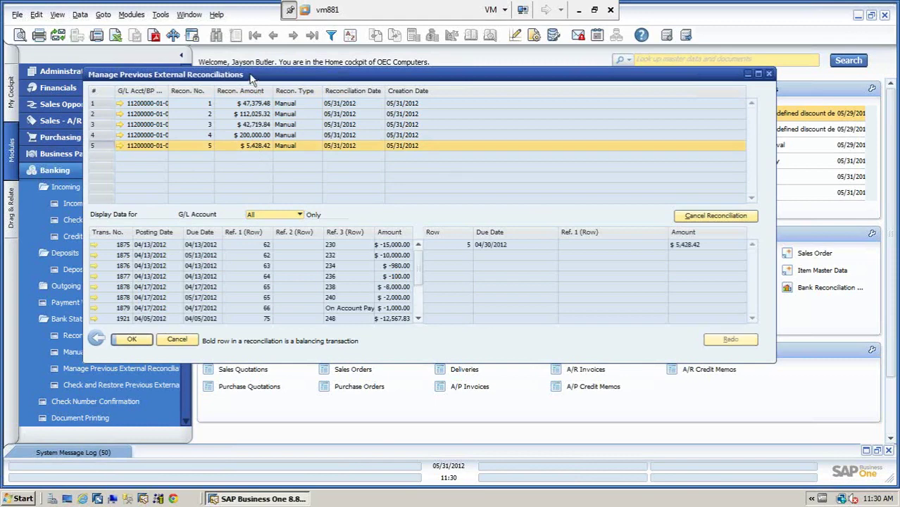
{"action": "left_click_drag", "start_coordinate": [252, 75], "coordinate": [239, 62]}
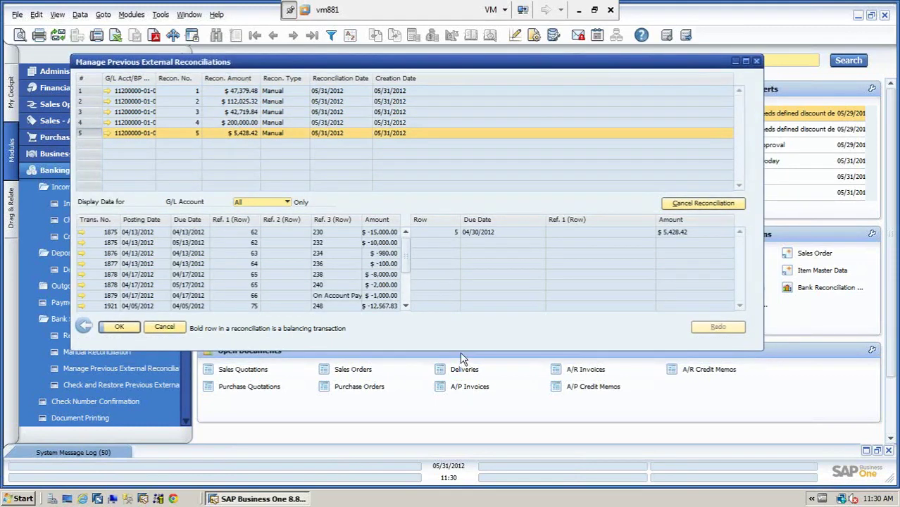
{"action": "left_click_drag", "start_coordinate": [460, 351], "coordinate": [459, 442]}
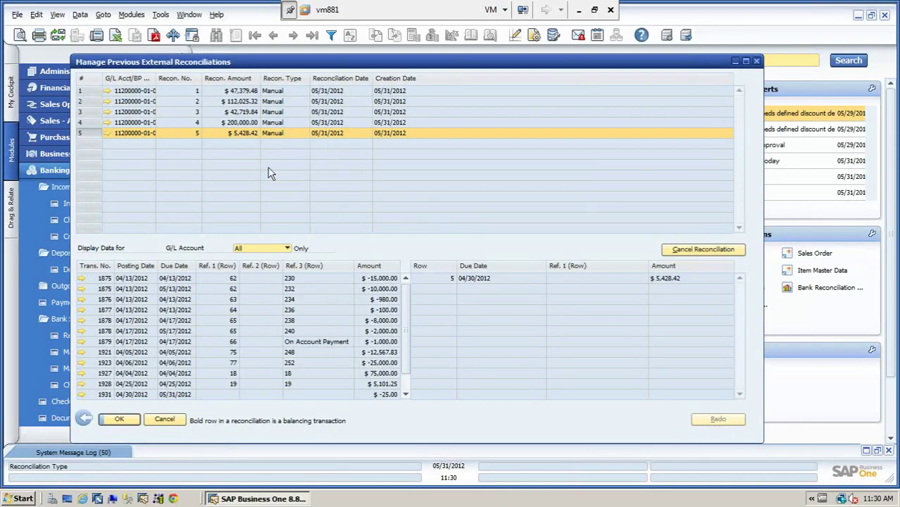
{"action": "left_click", "coordinate": [166, 419]}
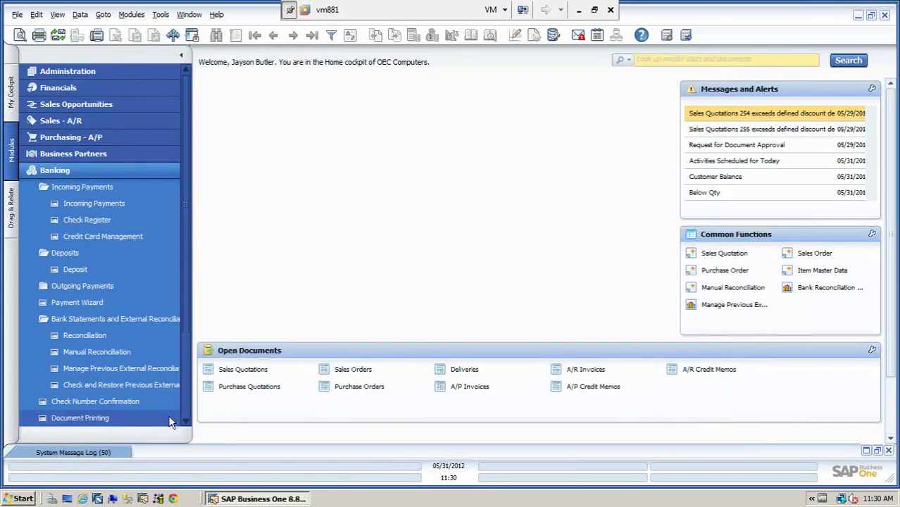
Step: Run the Bank Reconciliation Report for Cash at Bank - Checking (HO, USA, GA) with reconciliation 20120430
{"action": "left_click", "coordinate": [821, 288]}
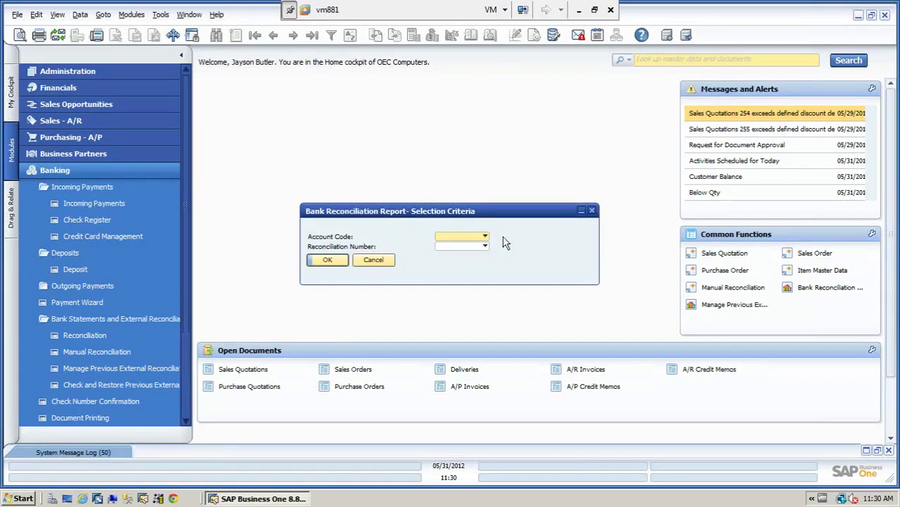
{"action": "left_click", "coordinate": [485, 237]}
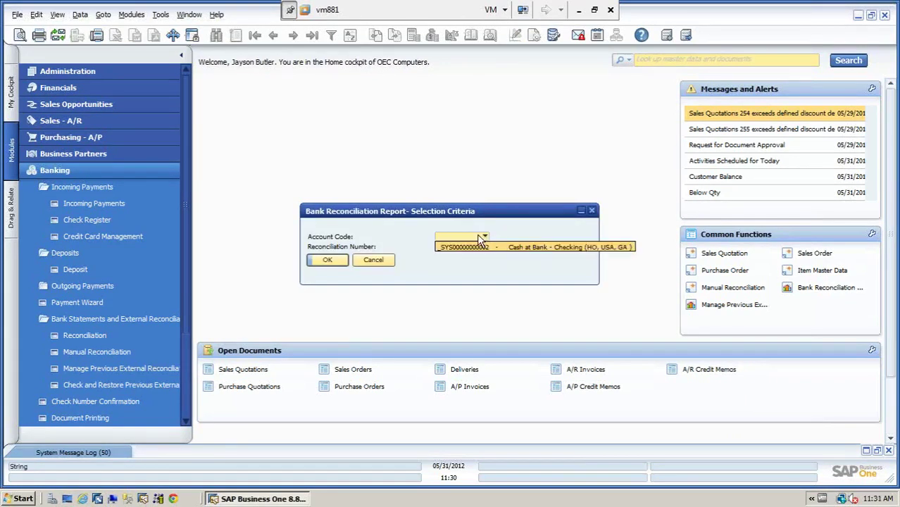
{"action": "left_click", "coordinate": [479, 245]}
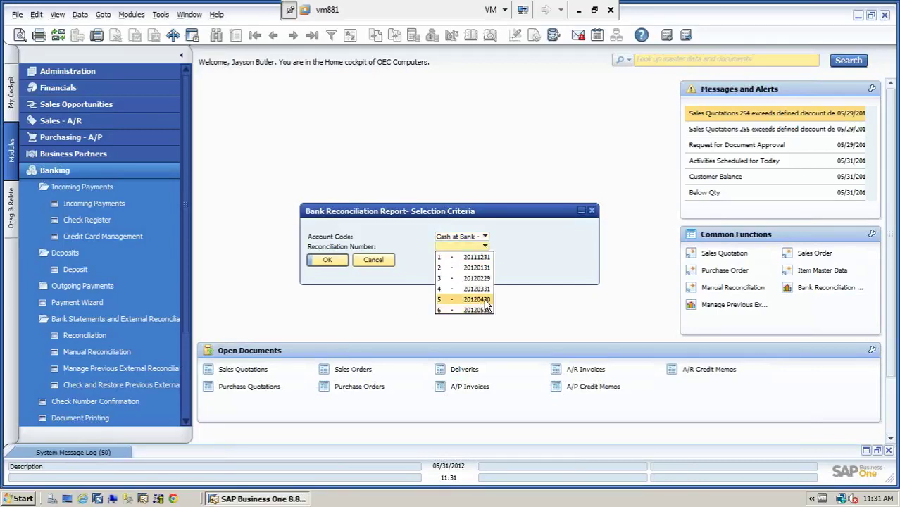
{"action": "left_click", "coordinate": [477, 300]}
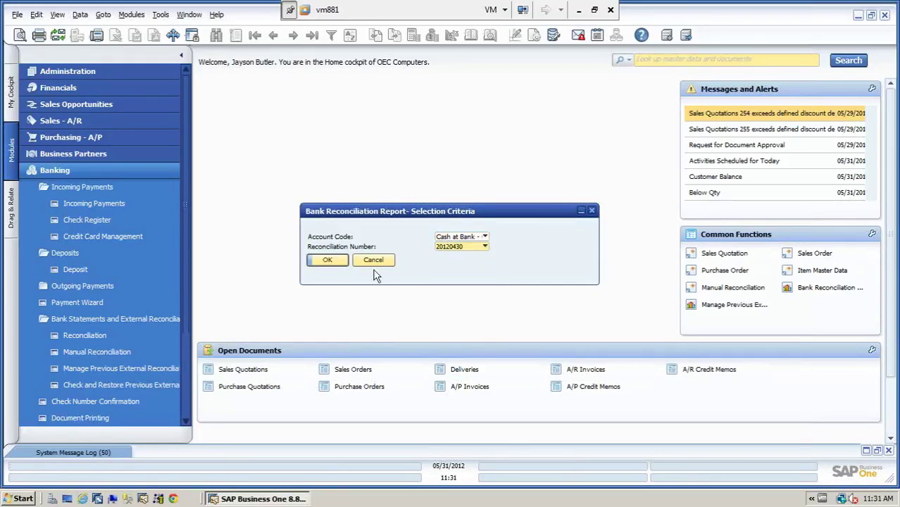
{"action": "left_click", "coordinate": [339, 260]}
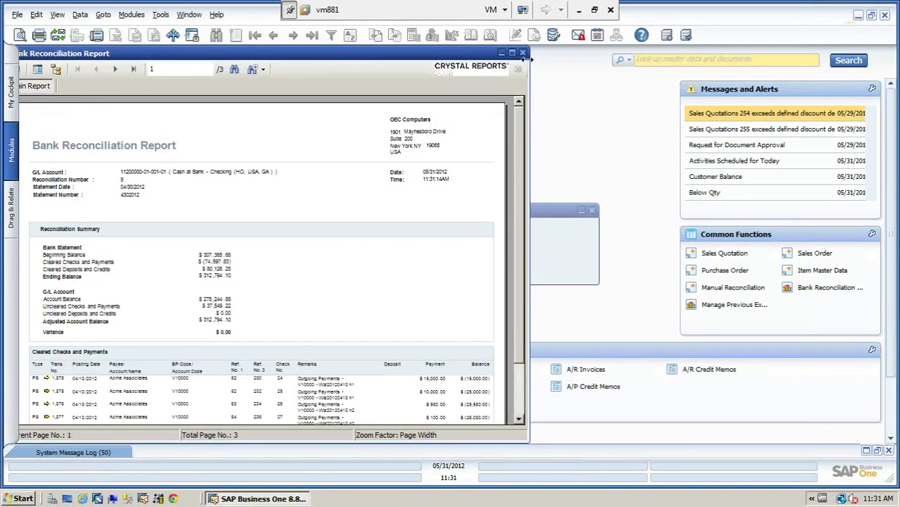
Step: Review the maximized report's summary, cleared and uncleared transactions through its last page, and close the report and its selection criteria
{"action": "left_click", "coordinate": [512, 53]}
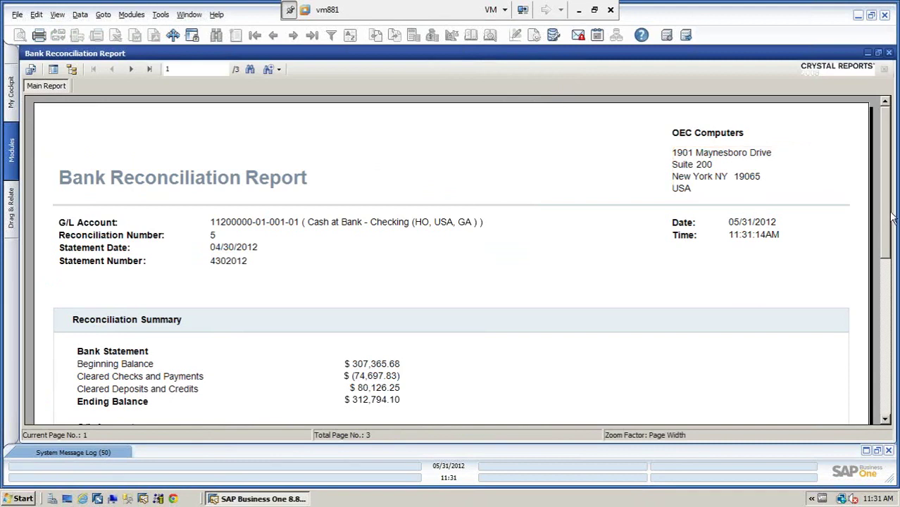
{"action": "left_click_drag", "start_coordinate": [887, 221], "coordinate": [885, 362]}
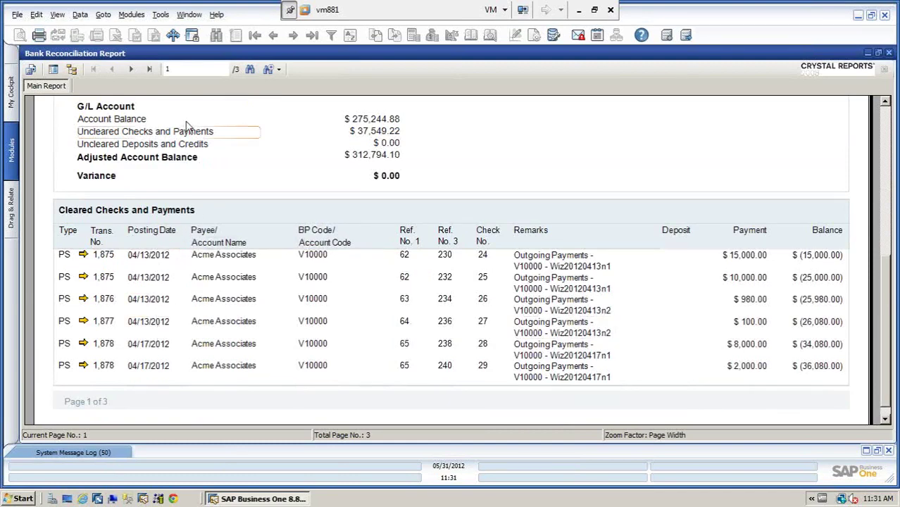
{"action": "left_click", "coordinate": [149, 70]}
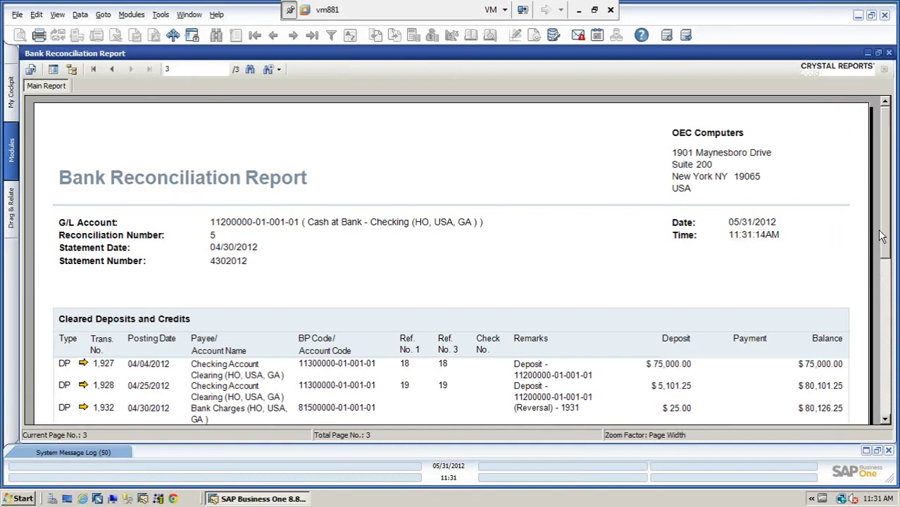
{"action": "left_click_drag", "start_coordinate": [883, 236], "coordinate": [882, 322]}
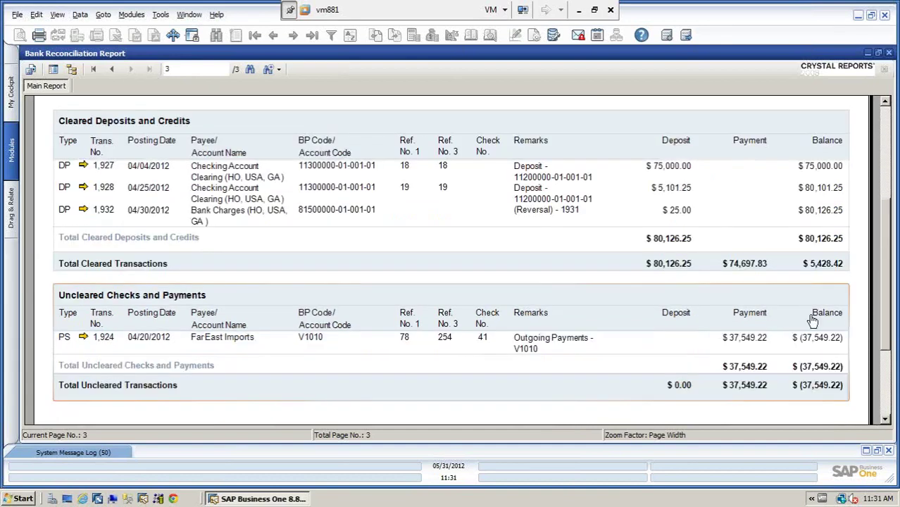
{"action": "left_click", "coordinate": [888, 55]}
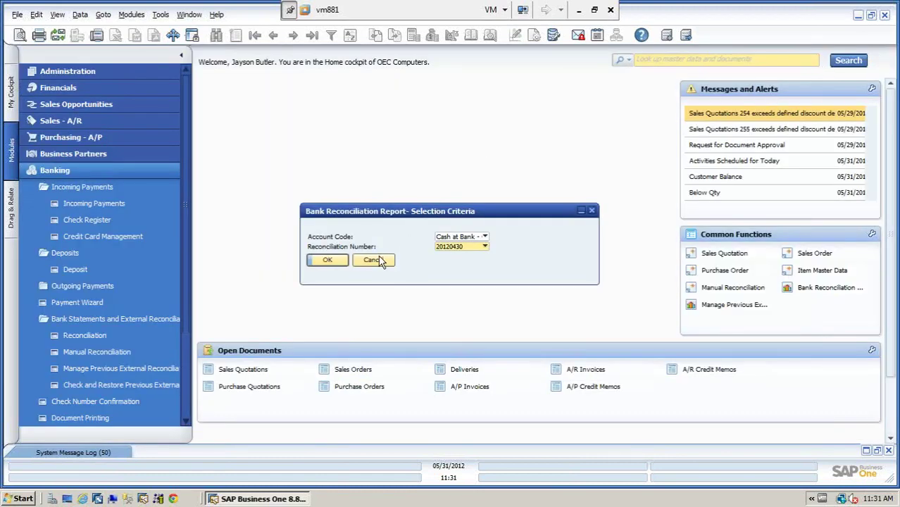
{"action": "left_click", "coordinate": [374, 261]}
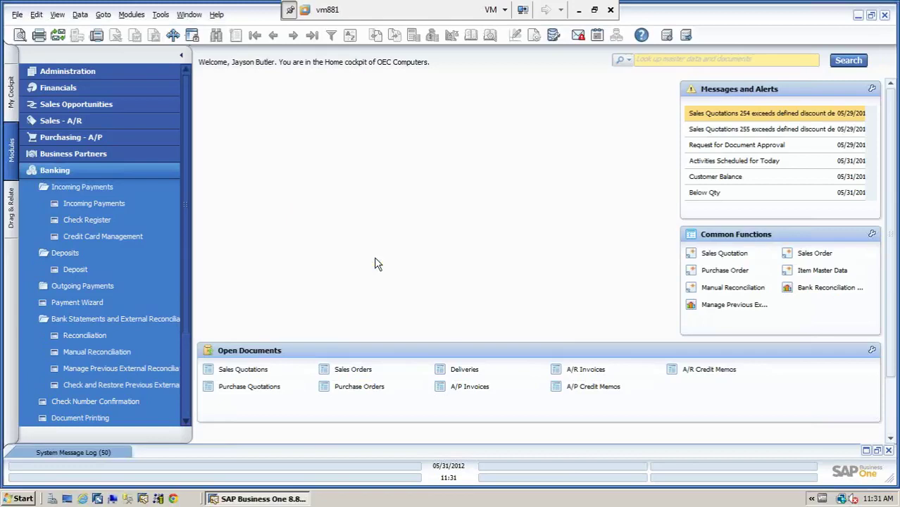
Step: Collapse the Banking module and minimize the virtual machine window to show the host desktop
{"action": "left_click", "coordinate": [104, 172]}
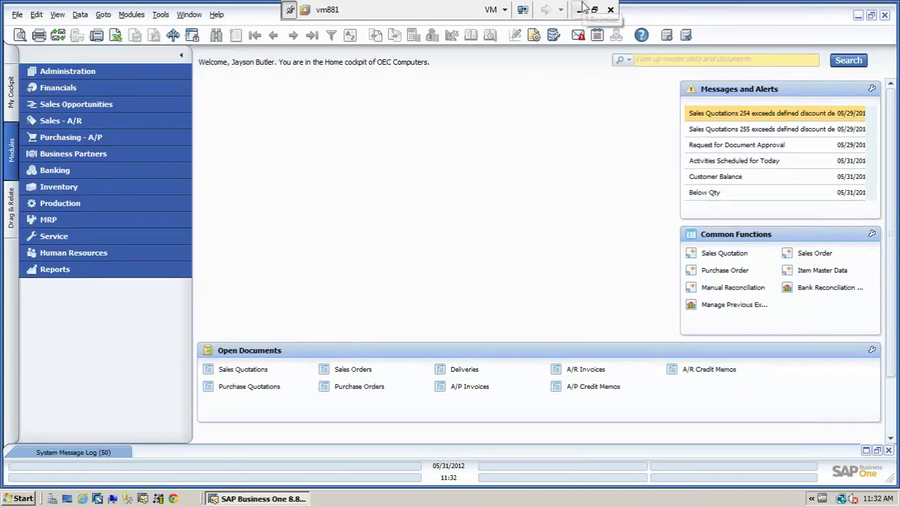
{"action": "left_click", "coordinate": [578, 14]}
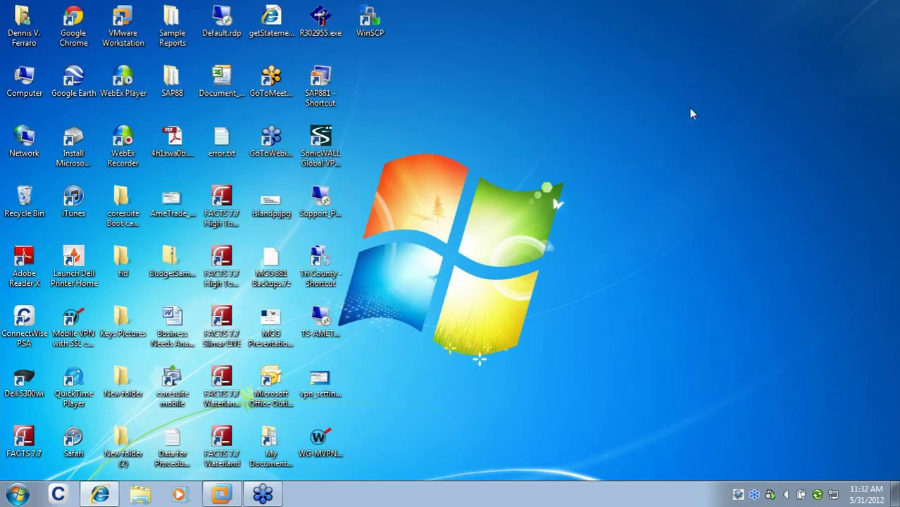